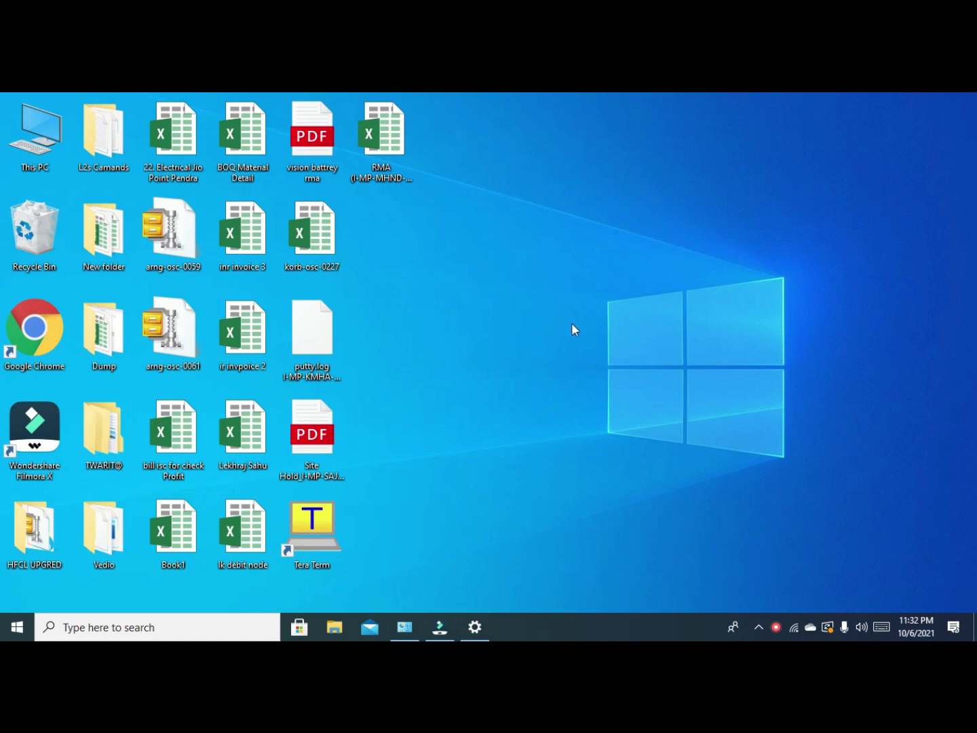
# Open the Ethernet adapter's Internet Protocol Version 4 properties from Network Connections.
pyautogui.click(793, 626)
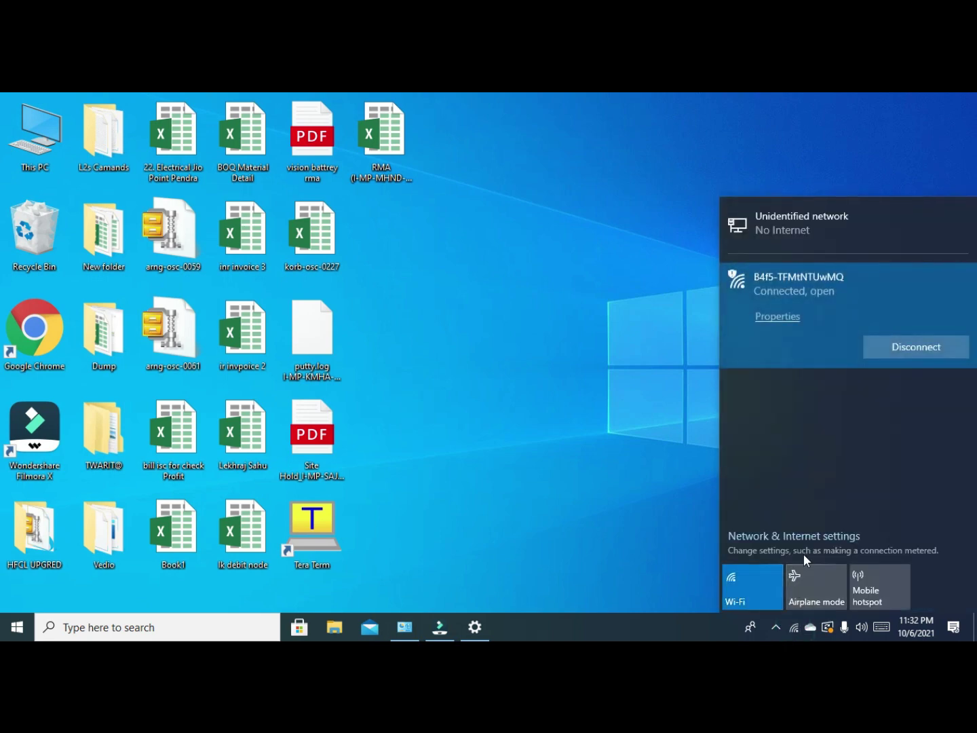
pyautogui.click(804, 534)
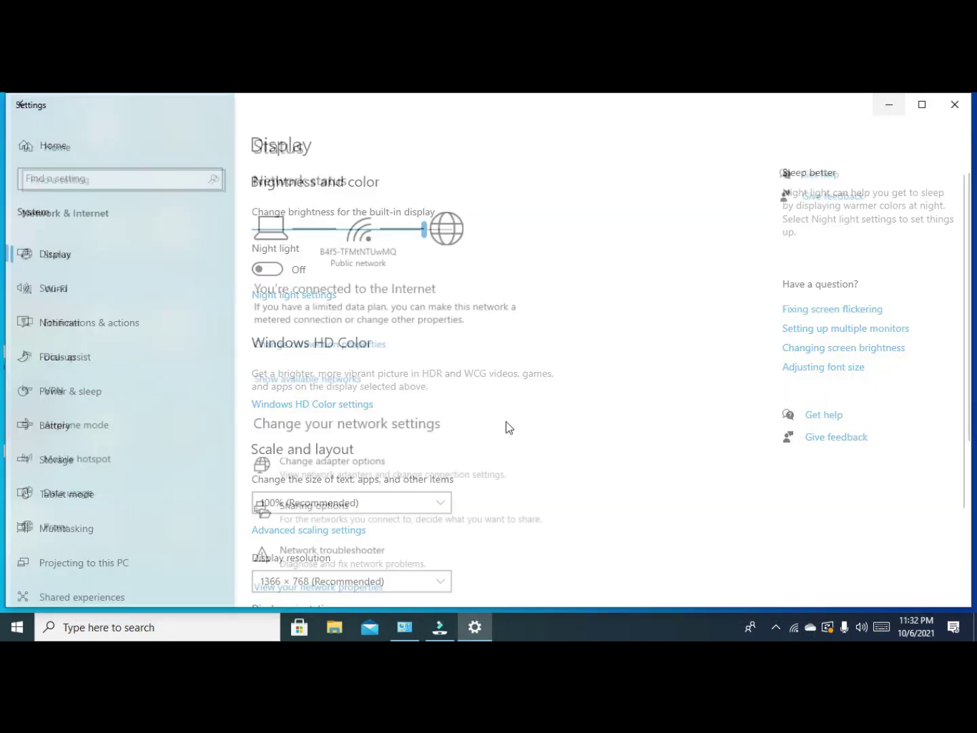
pyautogui.click(122, 330)
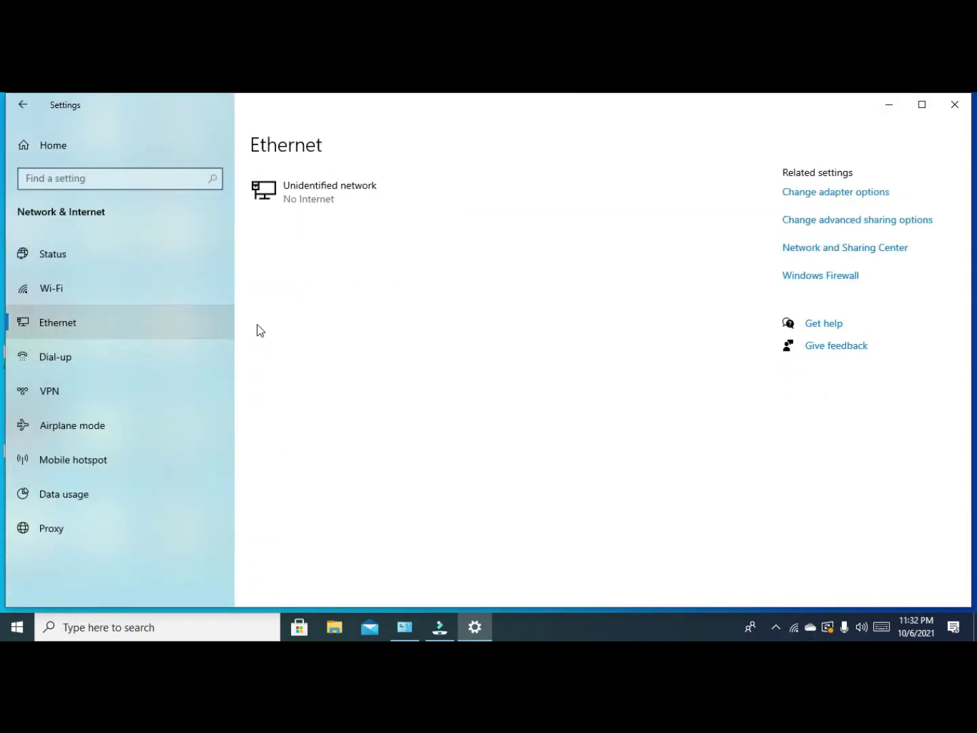
pyautogui.click(847, 193)
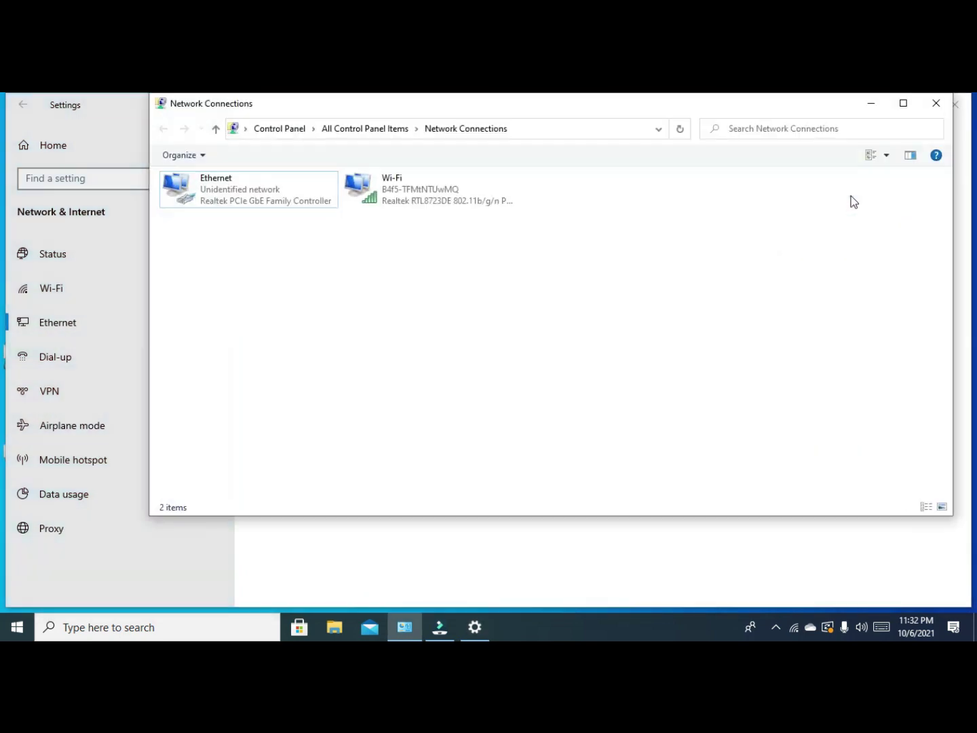
pyautogui.click(262, 192)
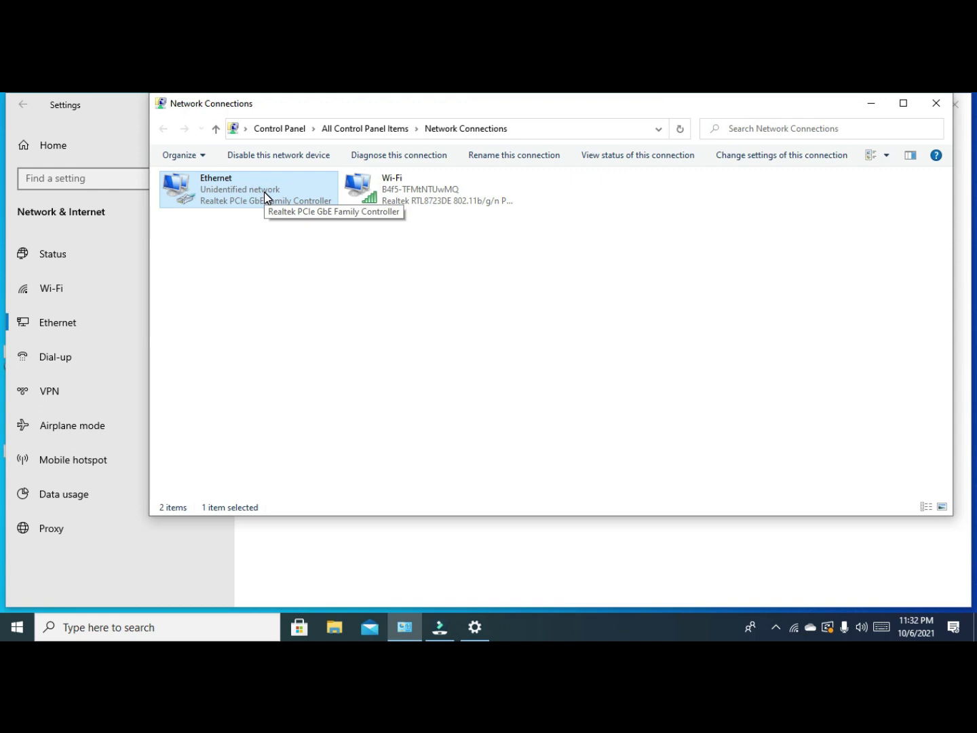
pyautogui.doubleClick(265, 196)
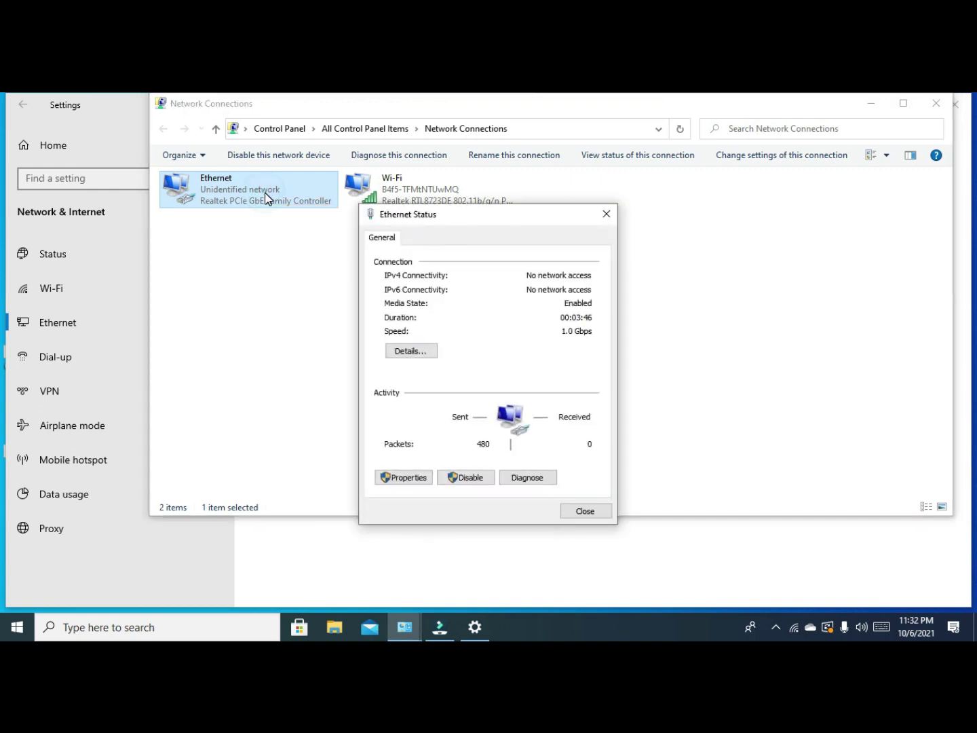
pyautogui.click(405, 479)
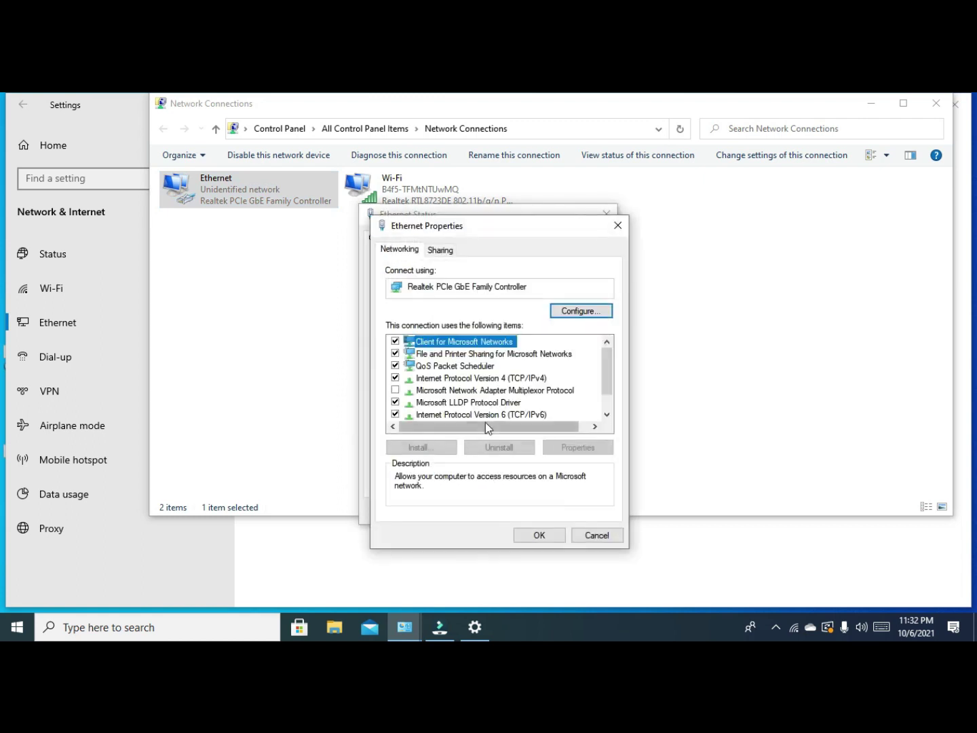
pyautogui.click(536, 380)
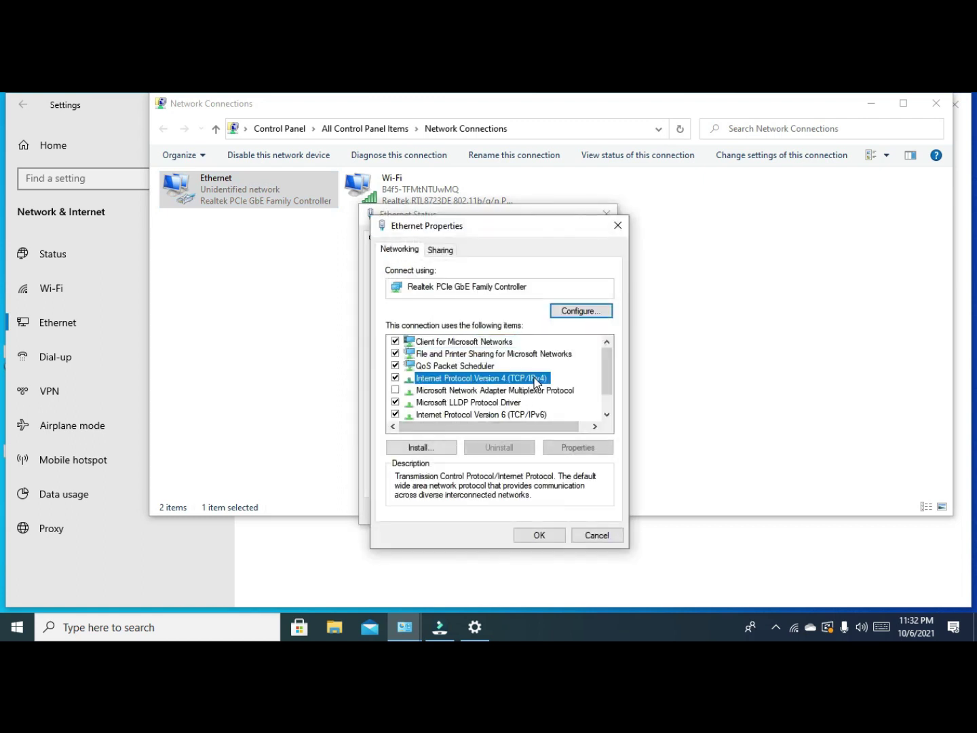
pyautogui.click(591, 448)
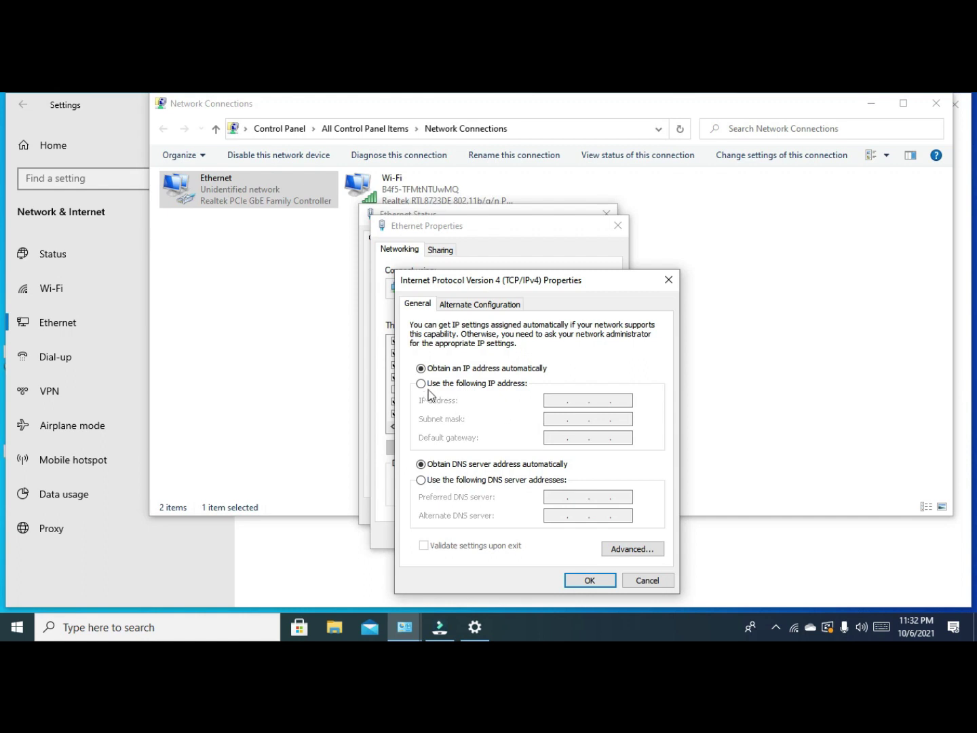
# Set a static IPv4 address 192.168.1.109 with subnet mask 255.255.255.0 and confirm.
pyautogui.click(421, 384)
pyautogui.click(551, 400)
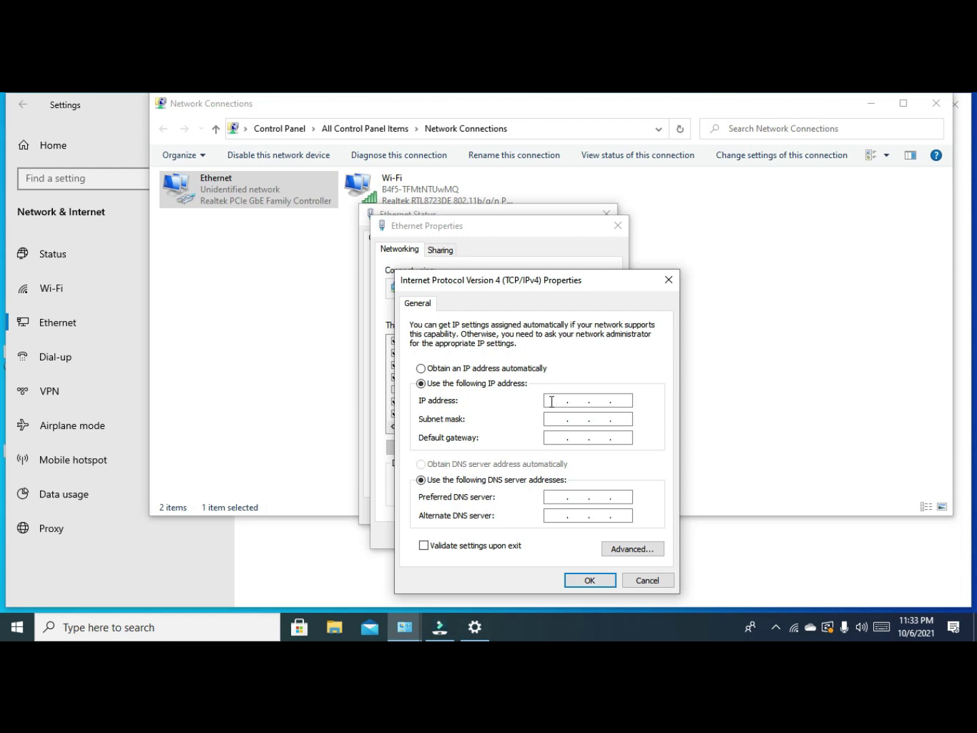
pyautogui.click(864, 626)
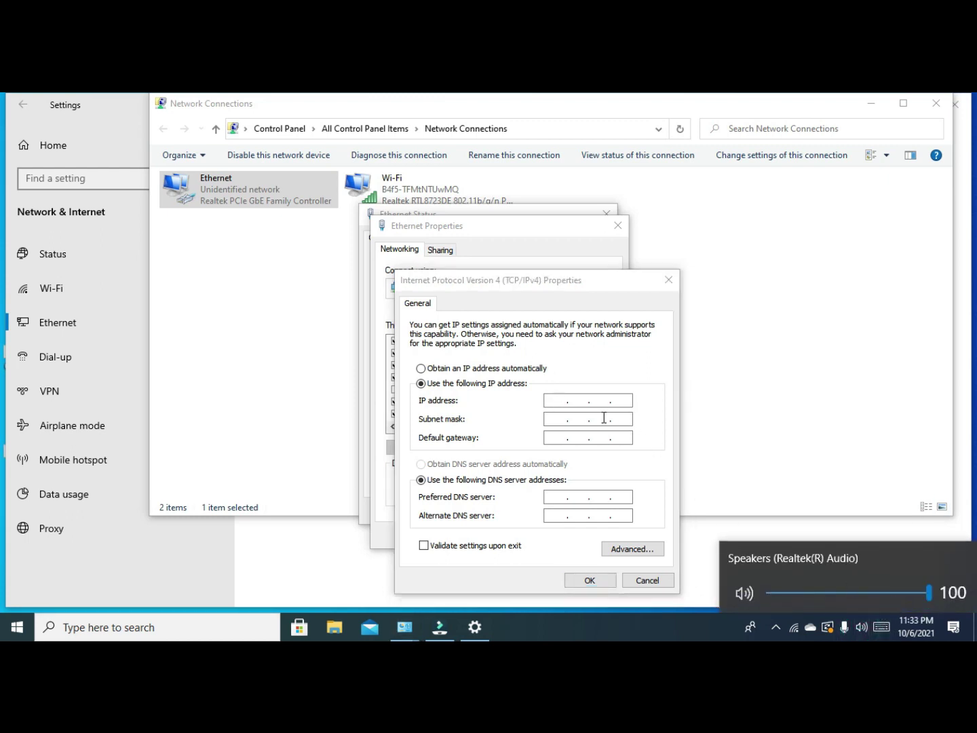
pyautogui.click(562, 400)
pyautogui.write('192 . ')
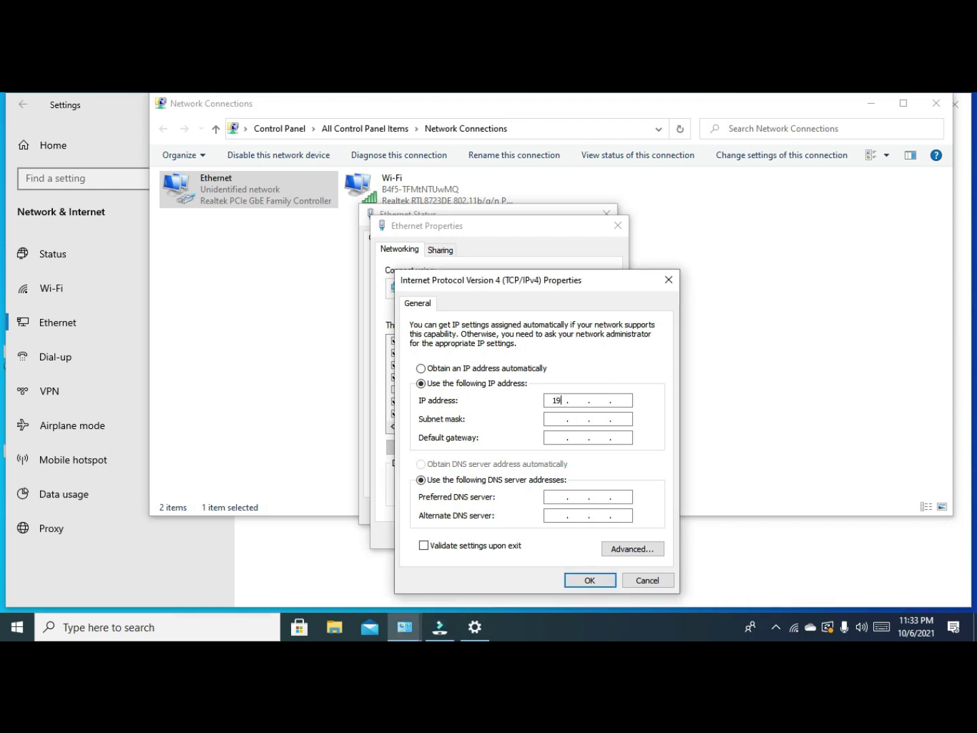
pyautogui.write('168 . 1 . 109')
pyautogui.click(581, 418)
pyautogui.click(589, 581)
# Close the Ethernet properties and status windows and minimize Network Connections.
pyautogui.click(541, 538)
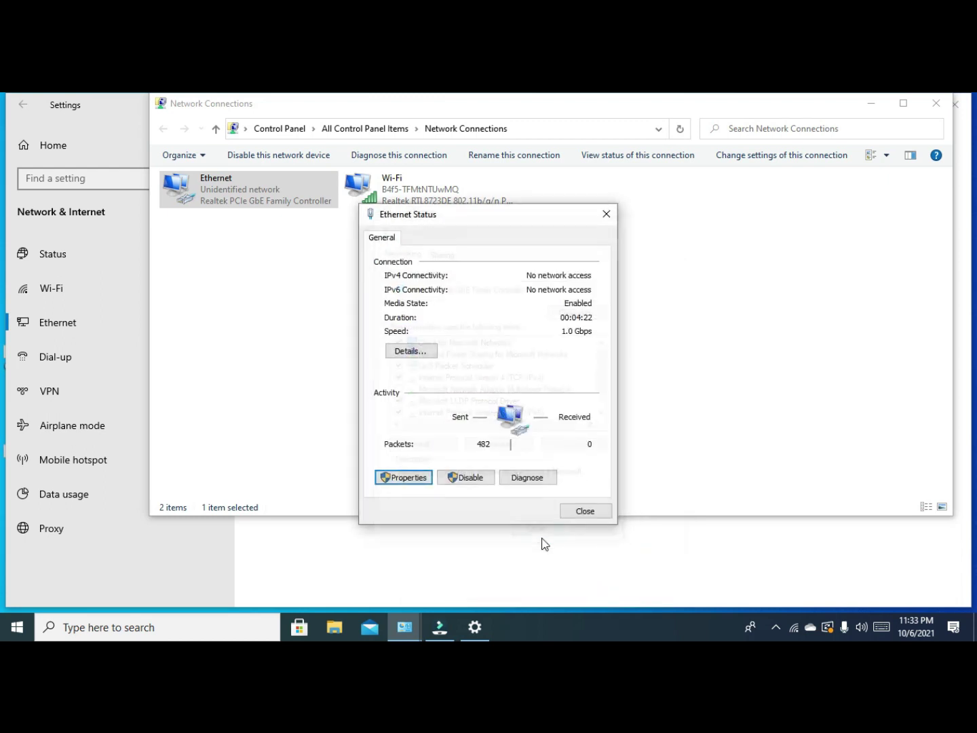
pyautogui.click(585, 510)
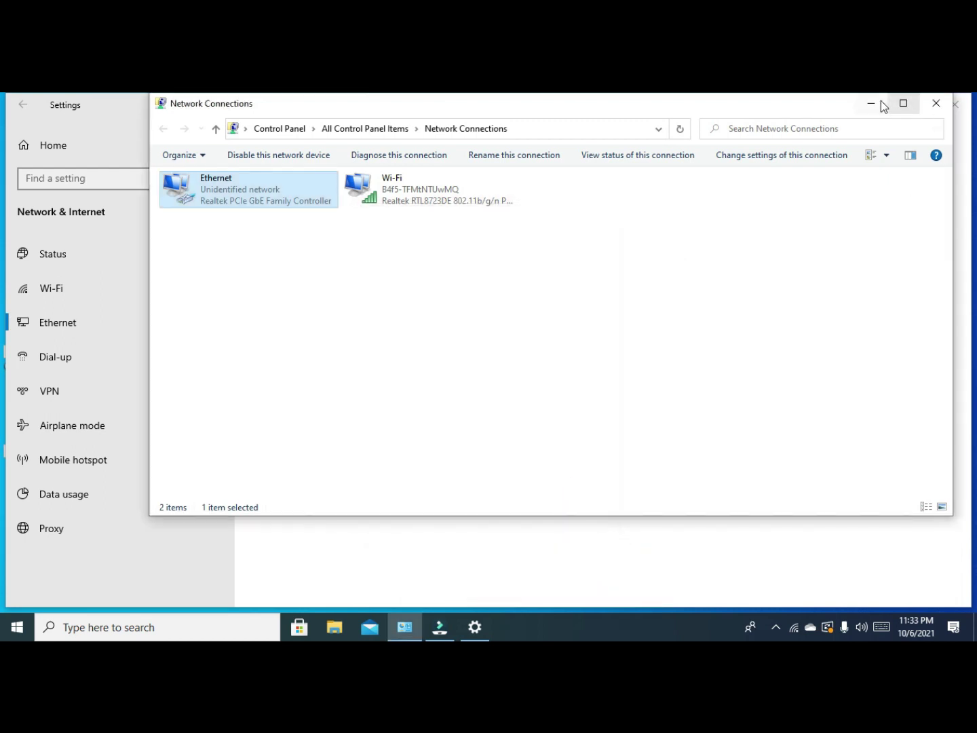
pyautogui.click(880, 101)
# Launch Google Chrome from the desktop shortcut and open it with the Person 1 profile.
pyautogui.click(896, 101)
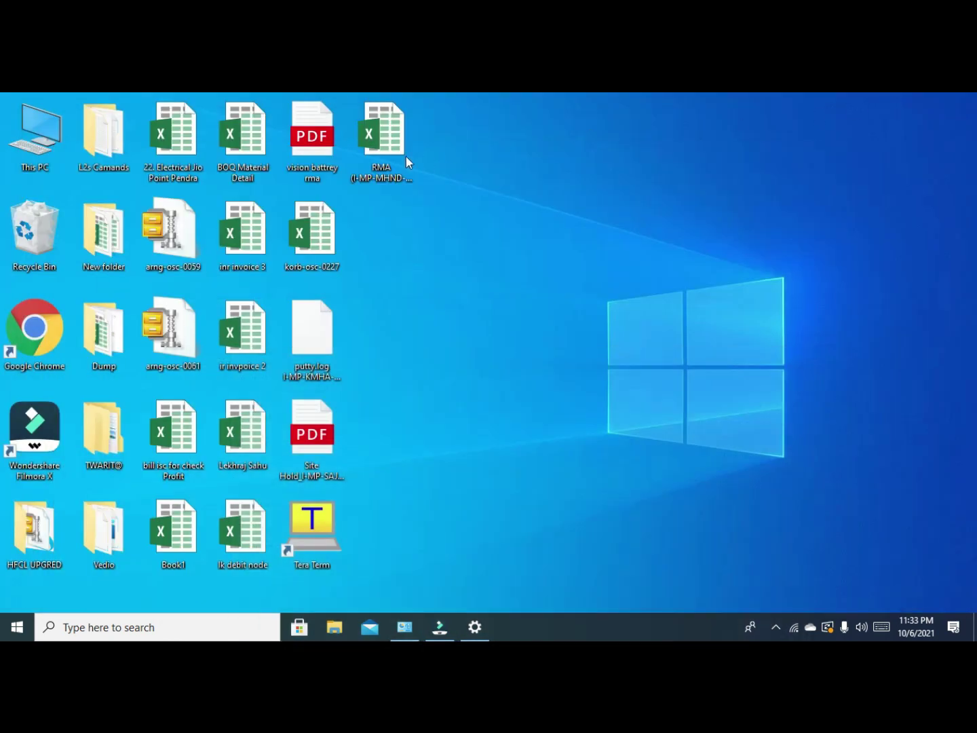
pyautogui.doubleClick(28, 335)
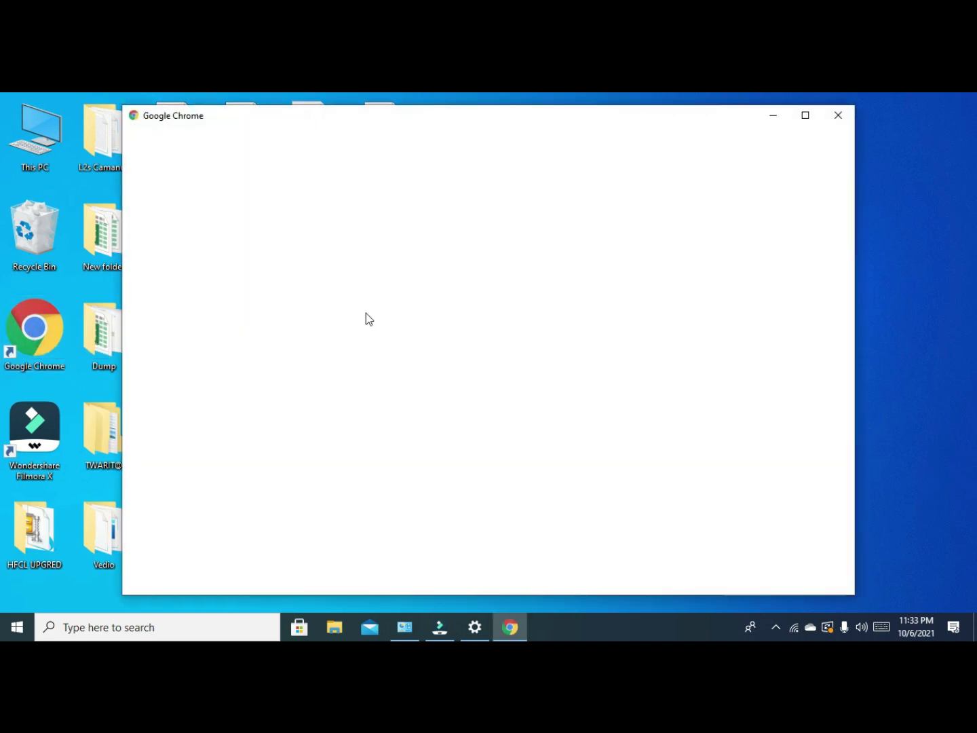
pyautogui.click(807, 117)
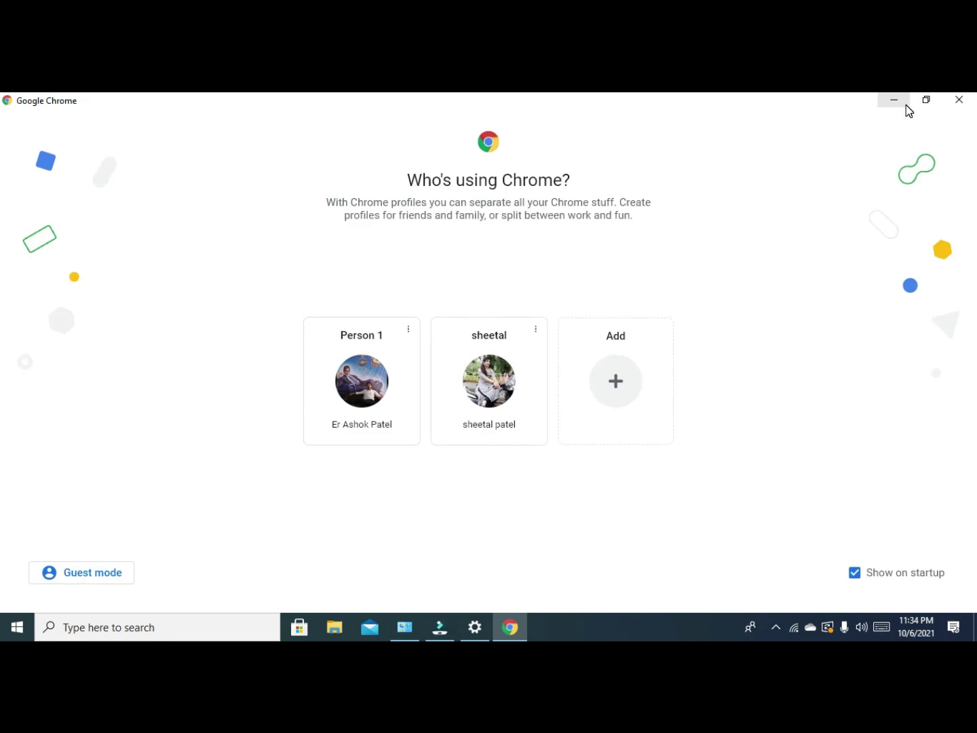
pyautogui.click(387, 393)
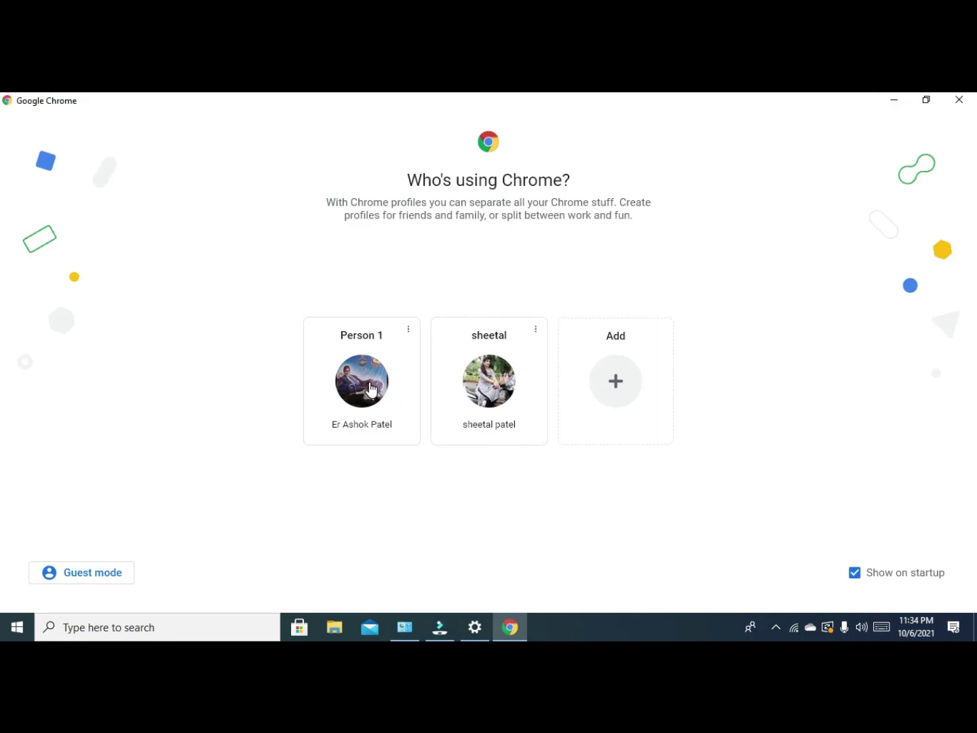
pyautogui.click(370, 388)
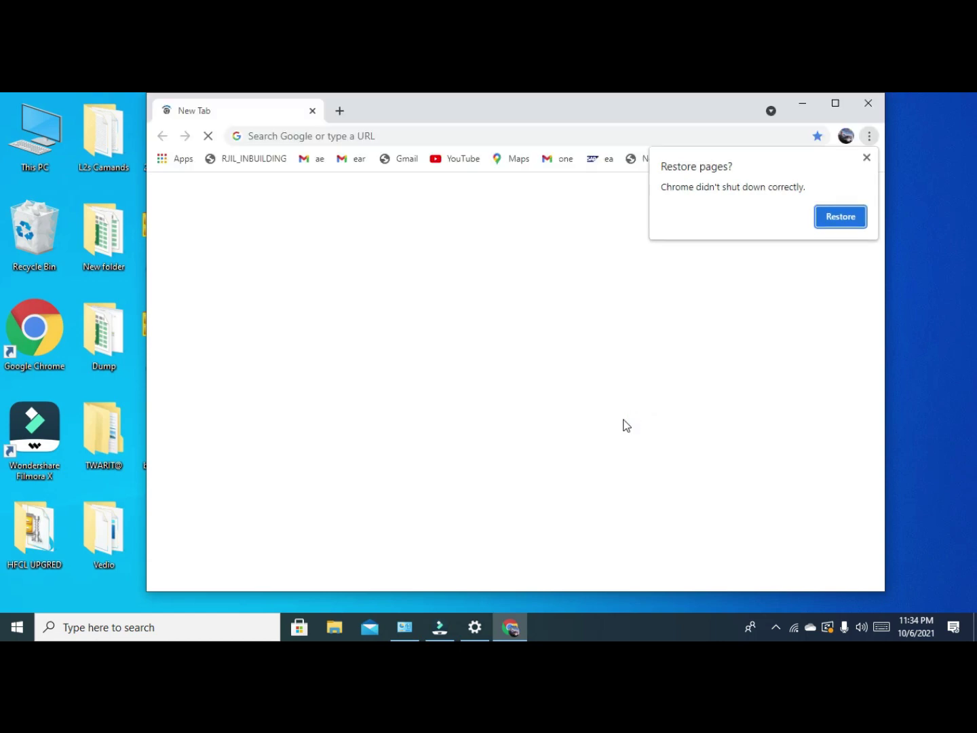
# Maximize Chrome, dismiss the restore-pages prompt, and load 192.168.1.110.
pyautogui.click(835, 103)
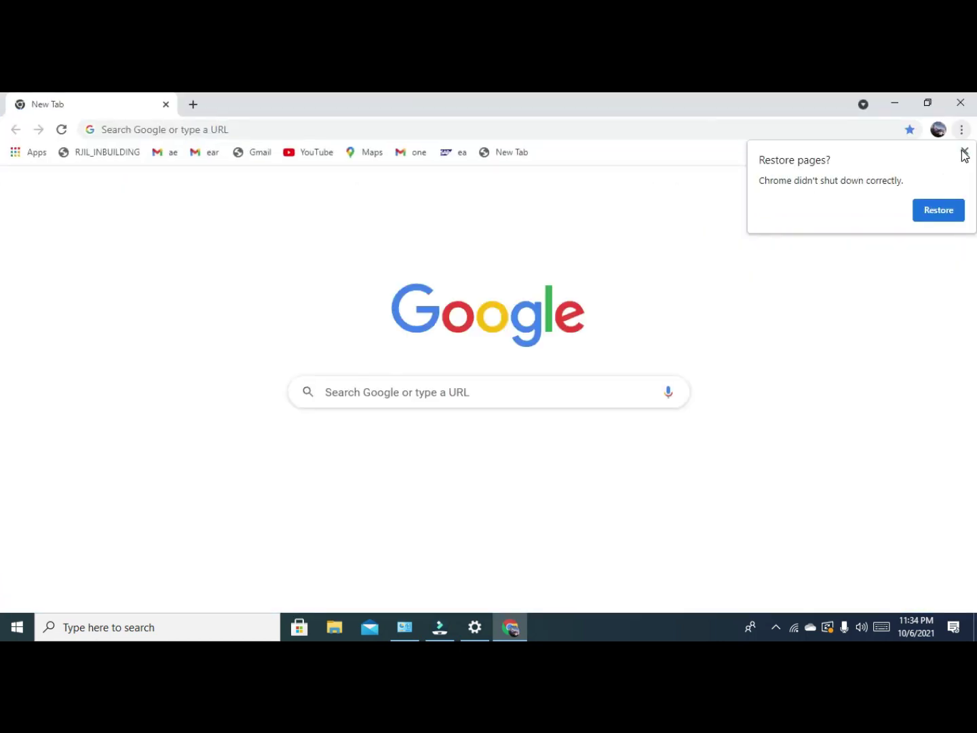
pyautogui.click(965, 148)
pyautogui.click(152, 131)
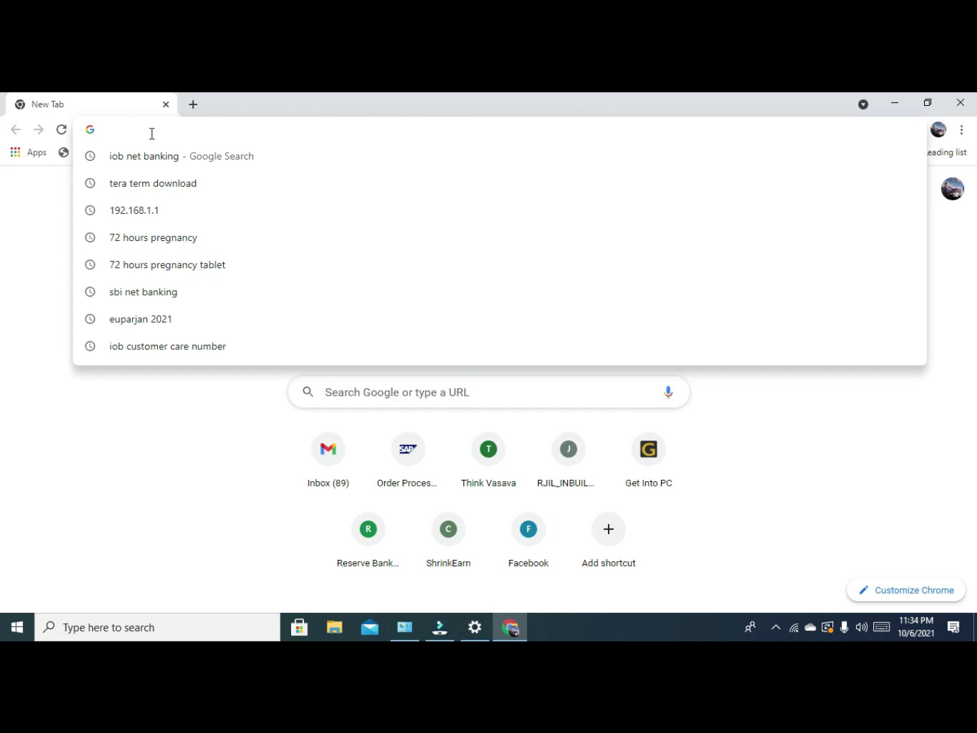
pyautogui.write('192')
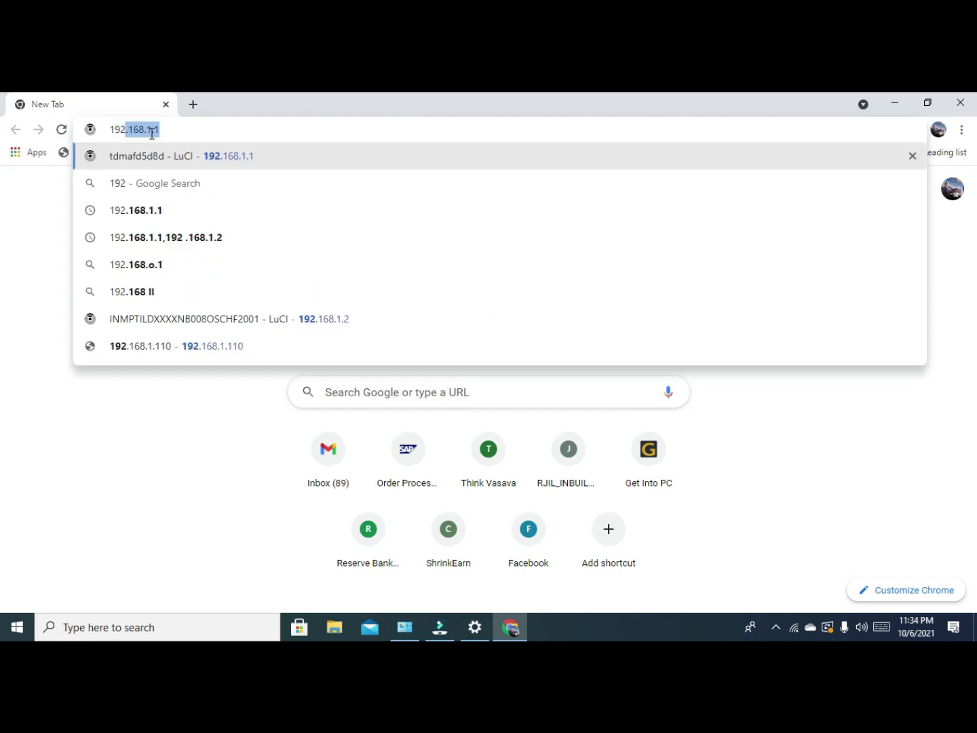
pyautogui.write('.1')
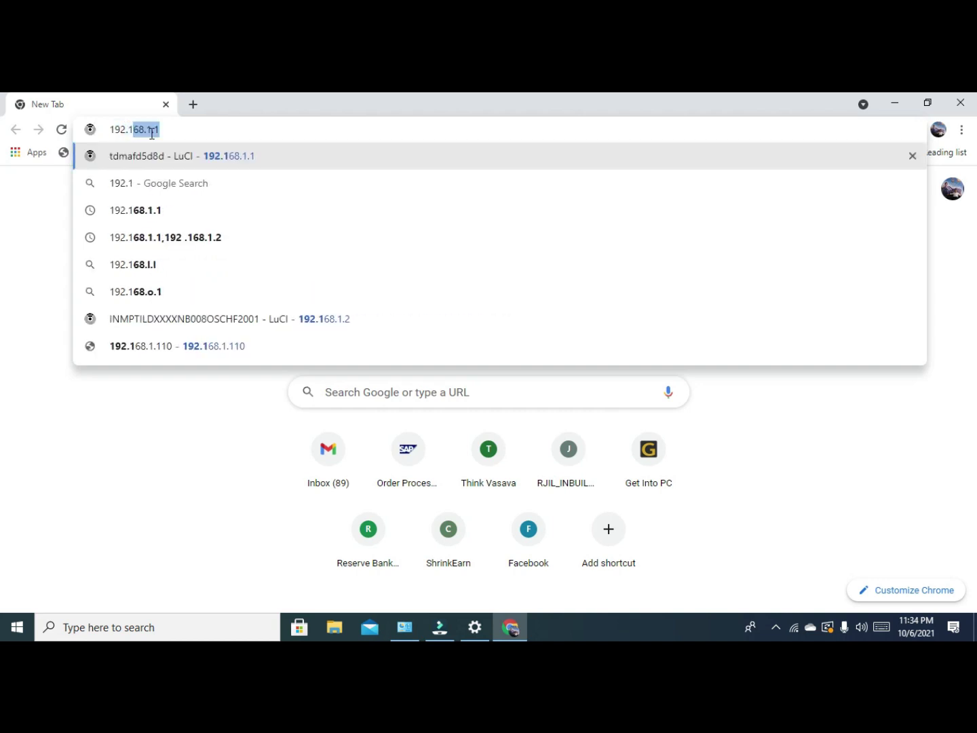
pyautogui.write('68.1.1')
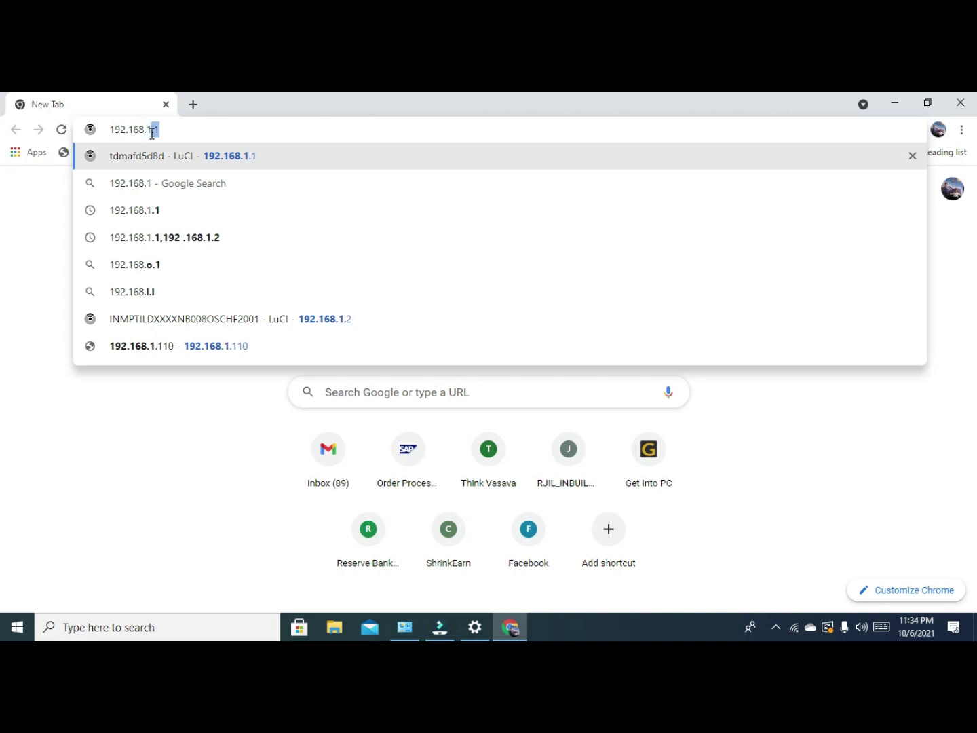
pyautogui.write('10')
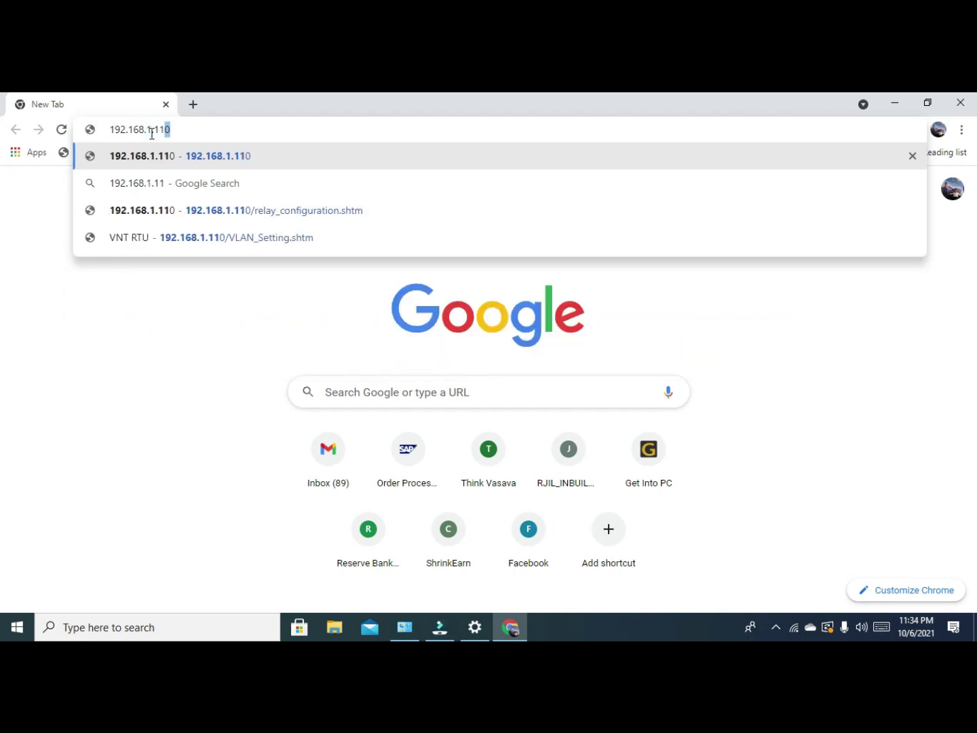
pyautogui.press('Return')
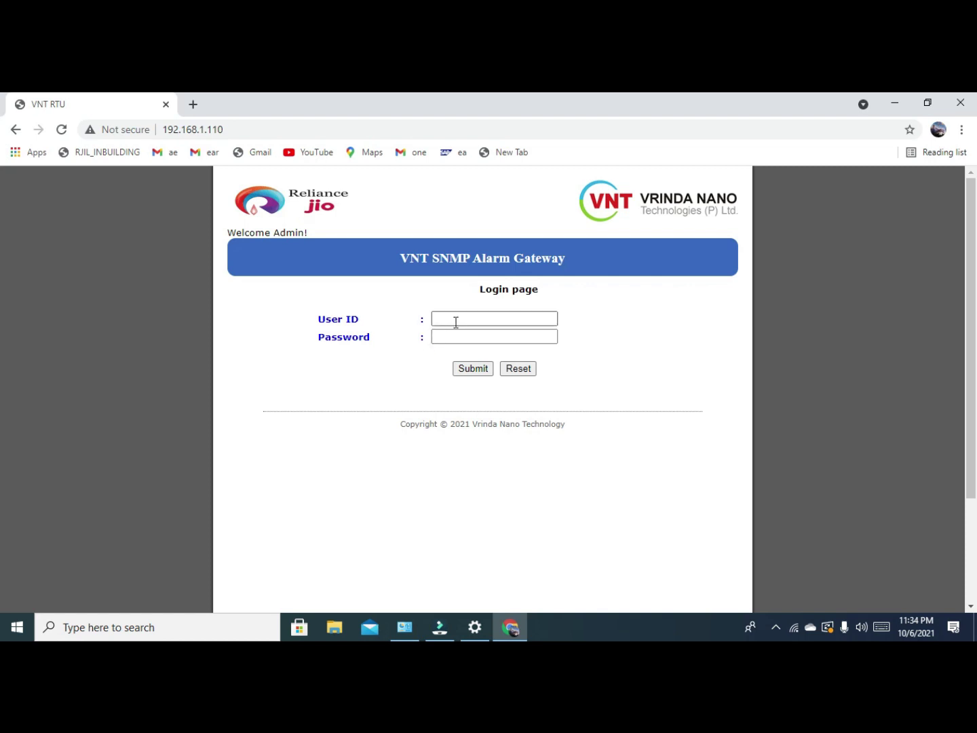
# Log in to the gateway with User ID admin and the account password.
pyautogui.click(456, 321)
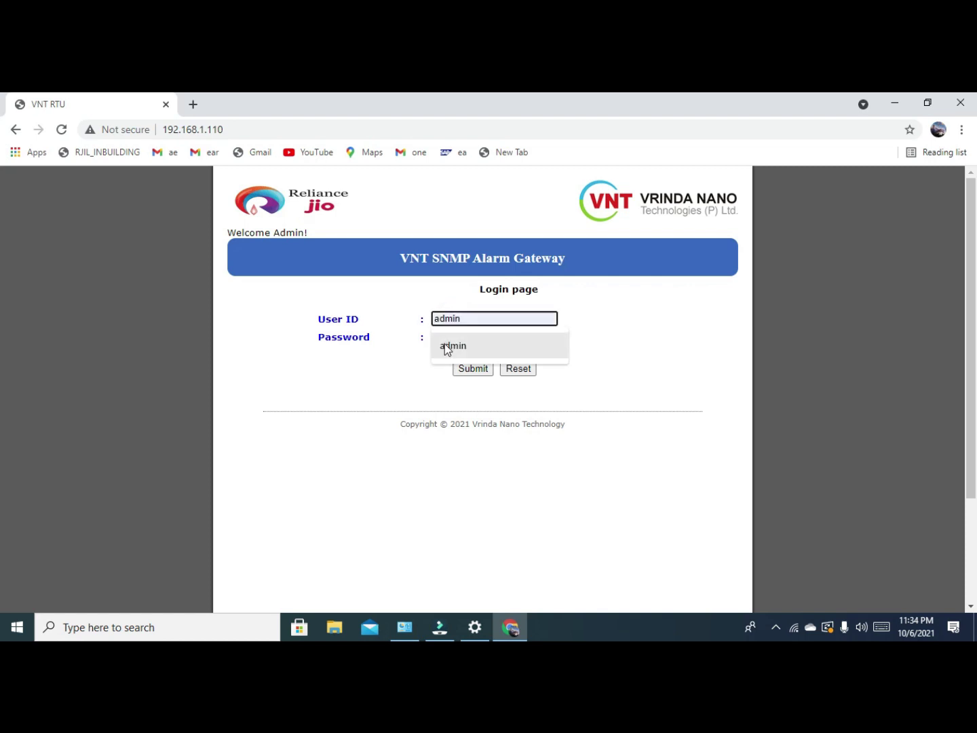
pyautogui.click(446, 345)
pyautogui.click(448, 335)
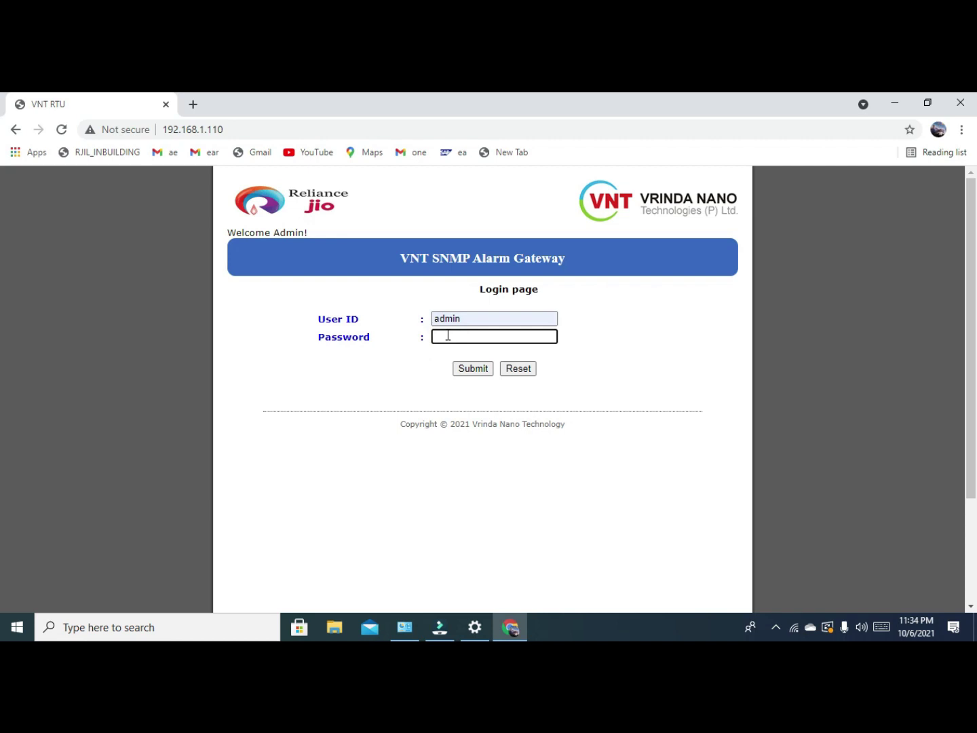
pyautogui.write('admin')
pyautogui.press('BackSpace')
pyautogui.press('BackSpace')
pyautogui.press('BackSpace')
pyautogui.press('BackSpace')
pyautogui.press('BackSpace')
pyautogui.click(475, 368)
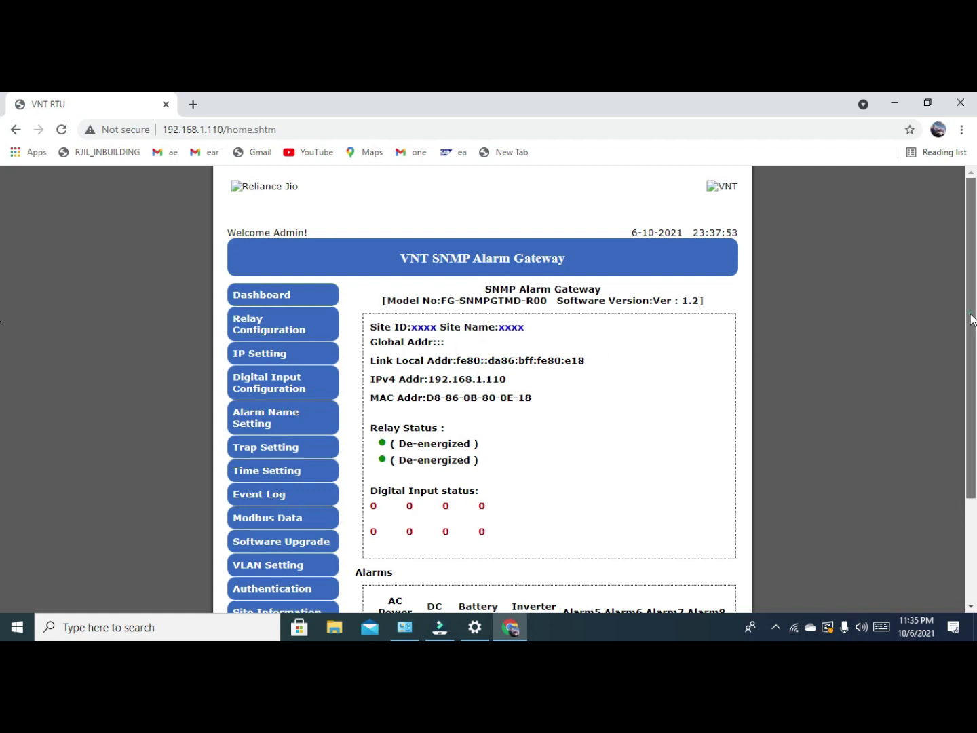
pyautogui.scroll(-1, 970, 325)
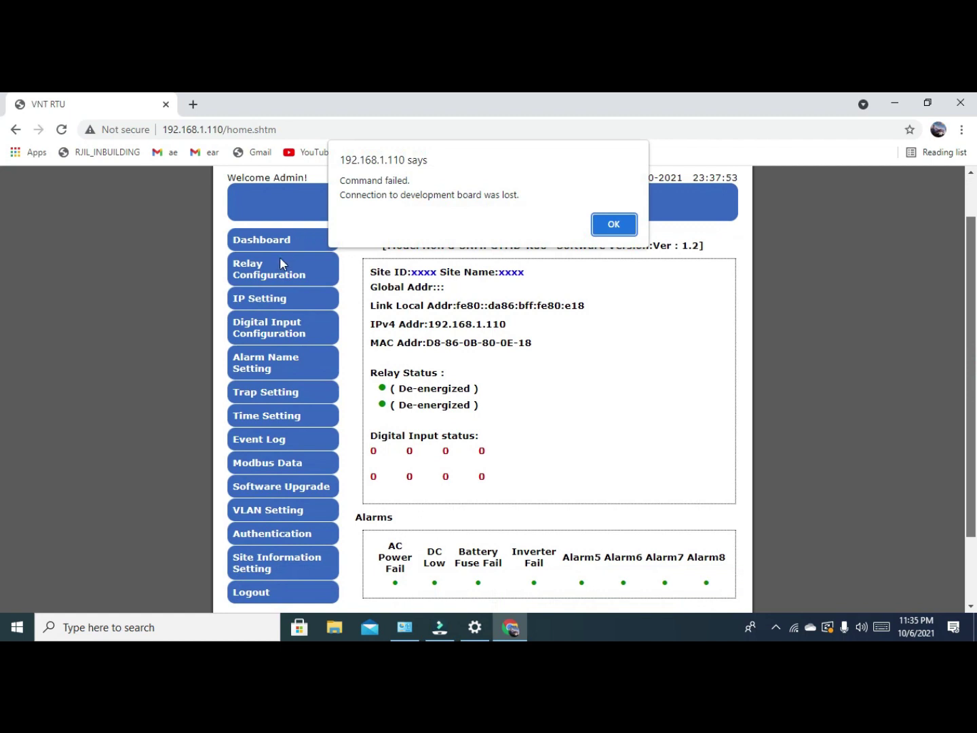
pyautogui.click(614, 223)
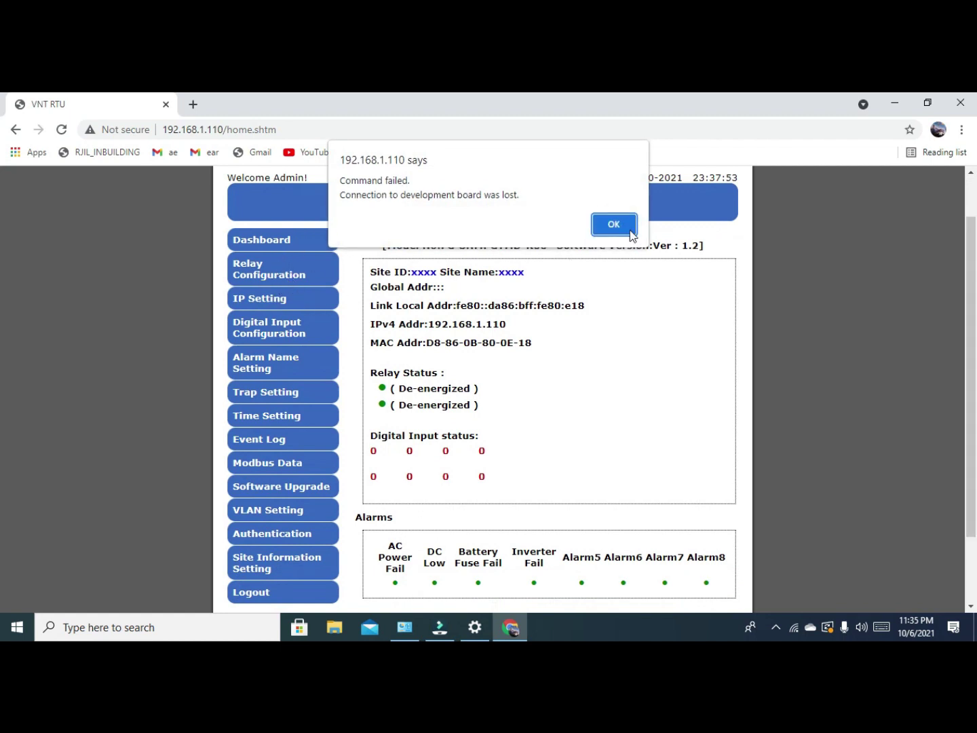
pyautogui.click(628, 229)
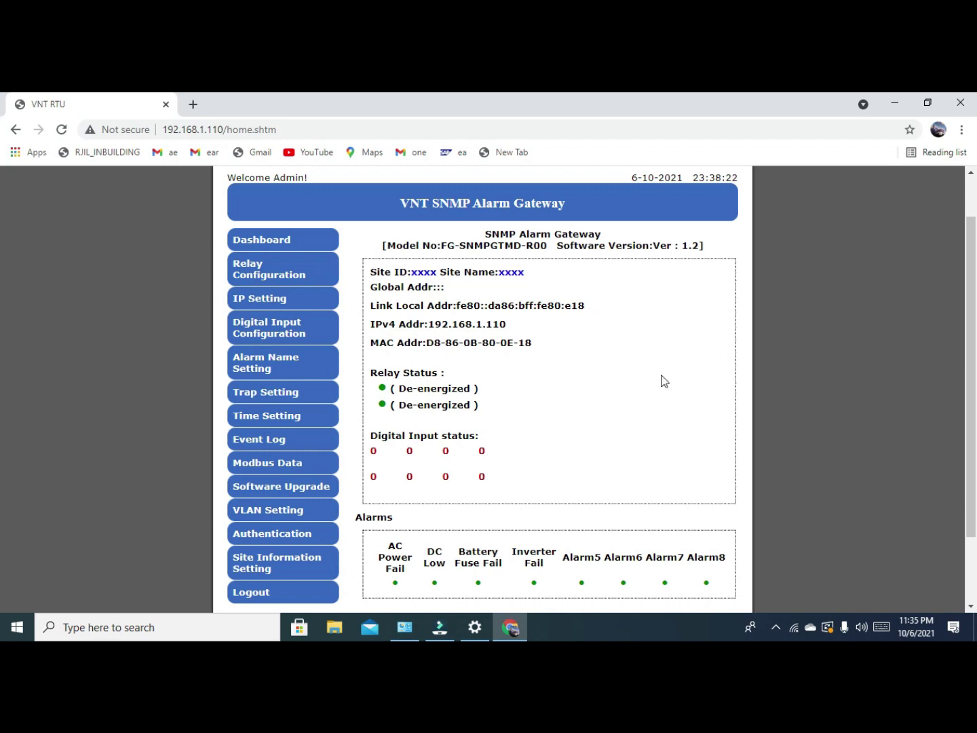
pyautogui.scroll(-3, 656, 326)
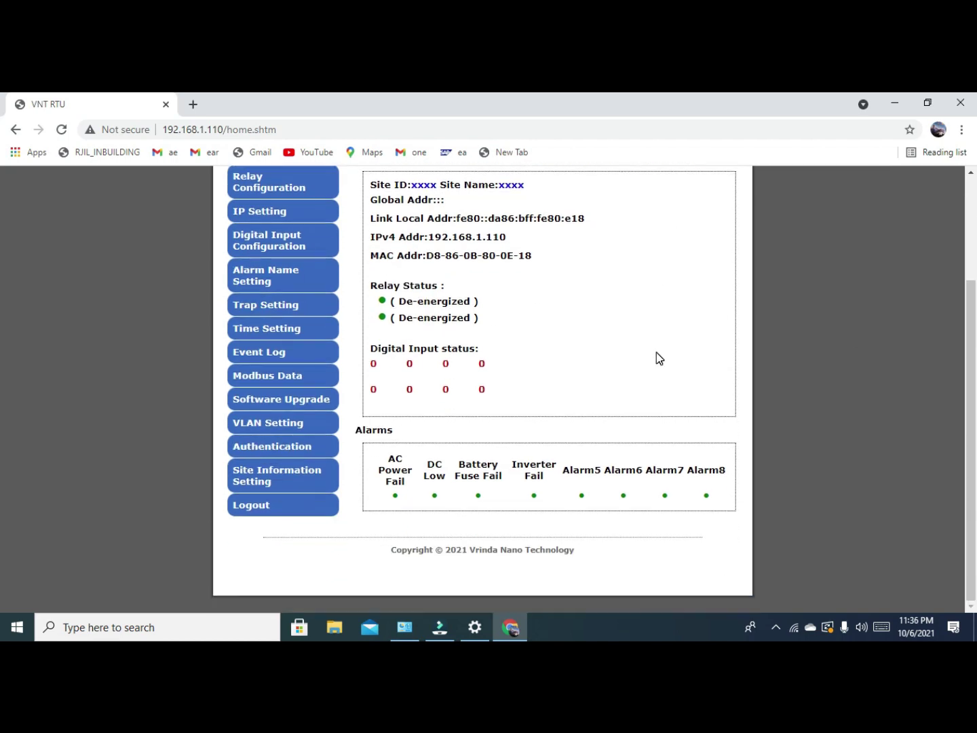
pyautogui.scroll(3, 610, 339)
pyautogui.click(285, 304)
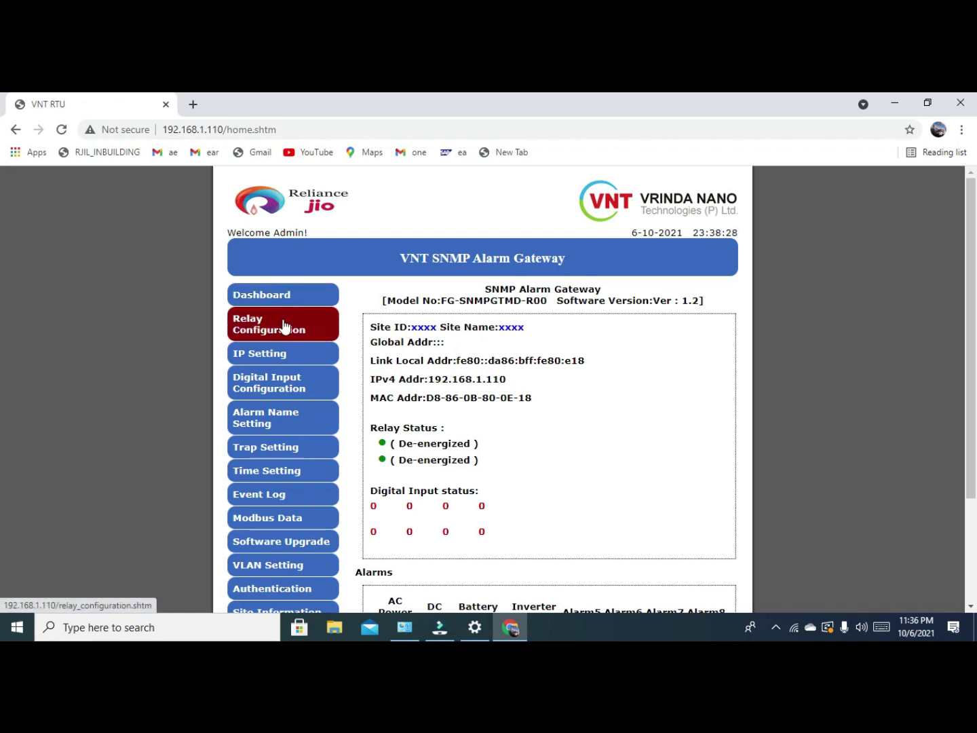
# Set Relay 1 AC Power Fail, DC Low, Battery Fuse Fail, Inverter Fail and Alarm5 to DISABLE.
pyautogui.click(287, 323)
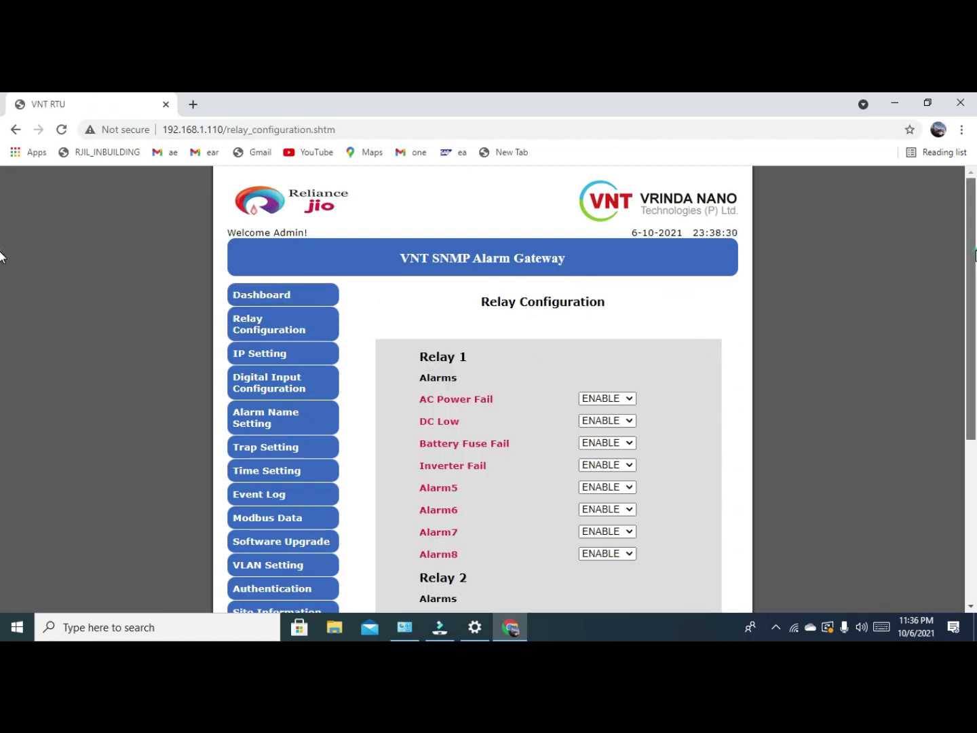
pyautogui.moveTo(974, 257); pyautogui.dragTo(950, 357)
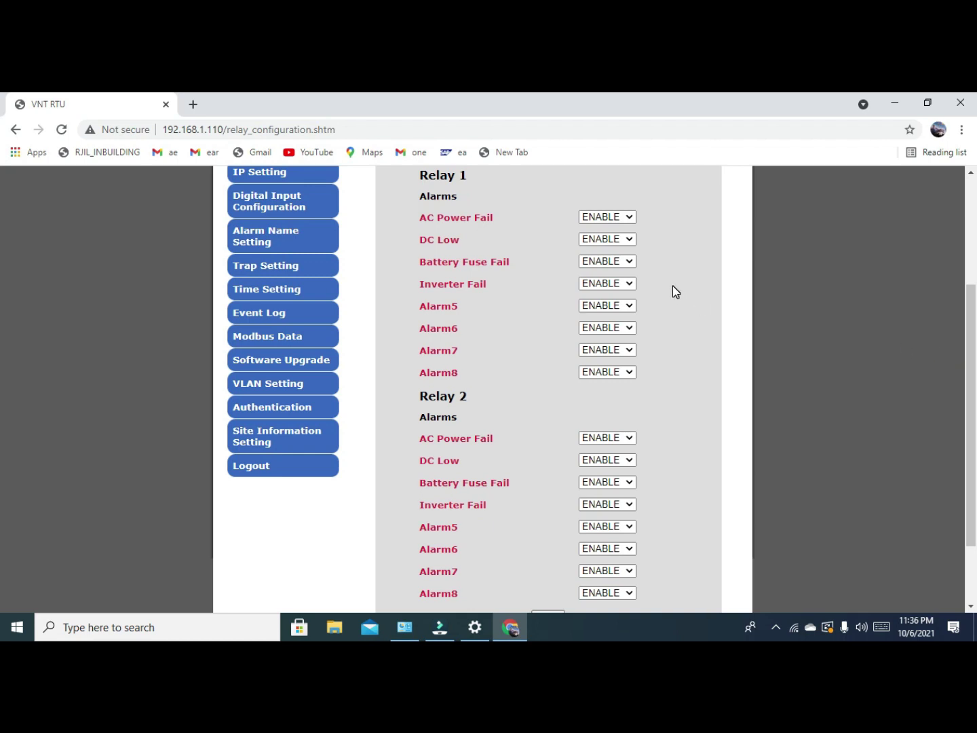
pyautogui.click(630, 218)
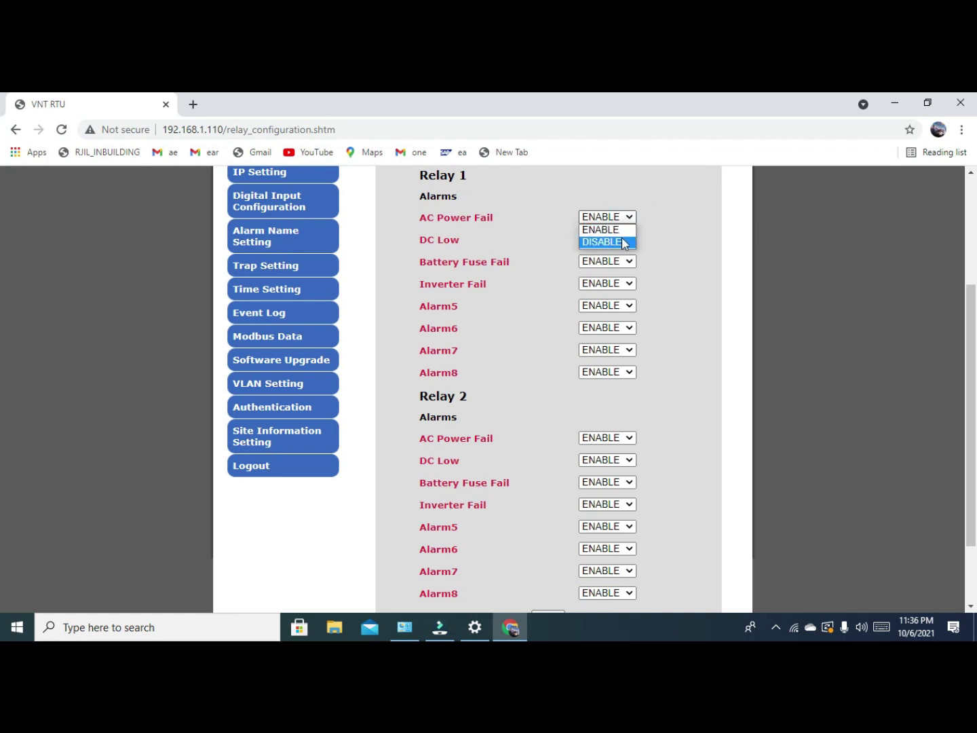
pyautogui.click(627, 242)
pyautogui.click(629, 240)
pyautogui.click(628, 266)
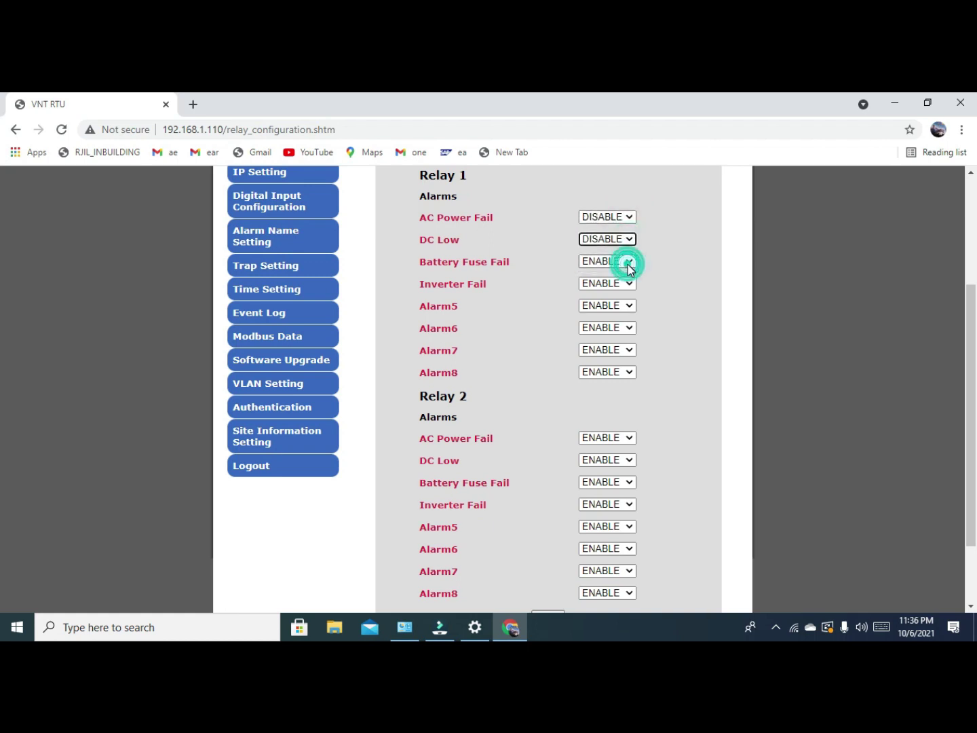
pyautogui.click(626, 262)
pyautogui.click(625, 285)
pyautogui.click(623, 284)
pyautogui.click(623, 308)
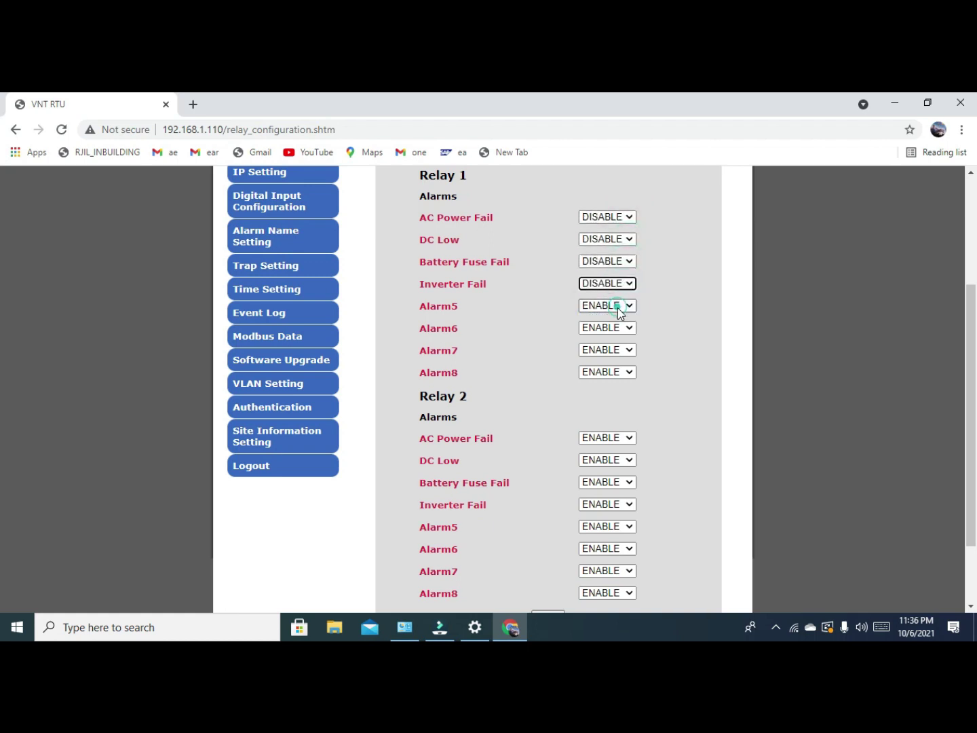
pyautogui.click(623, 306)
pyautogui.click(607, 331)
# Set Relay 1 Alarm6, Alarm7 and Alarm8 to DISABLE and save the relay configuration.
pyautogui.click(609, 329)
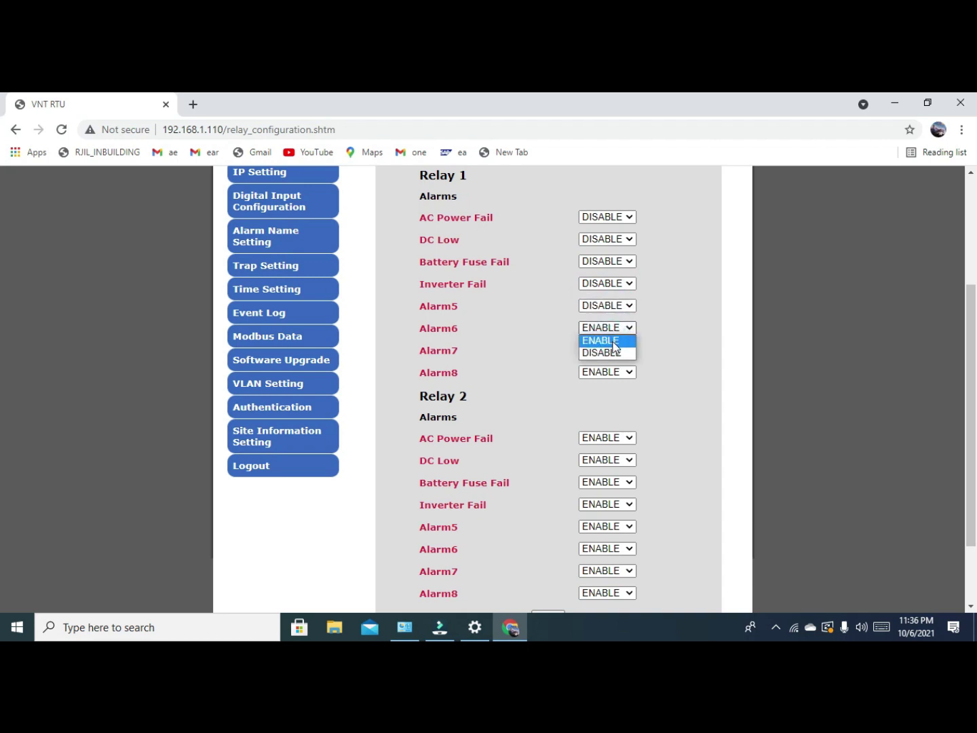
pyautogui.click(611, 341)
pyautogui.click(619, 329)
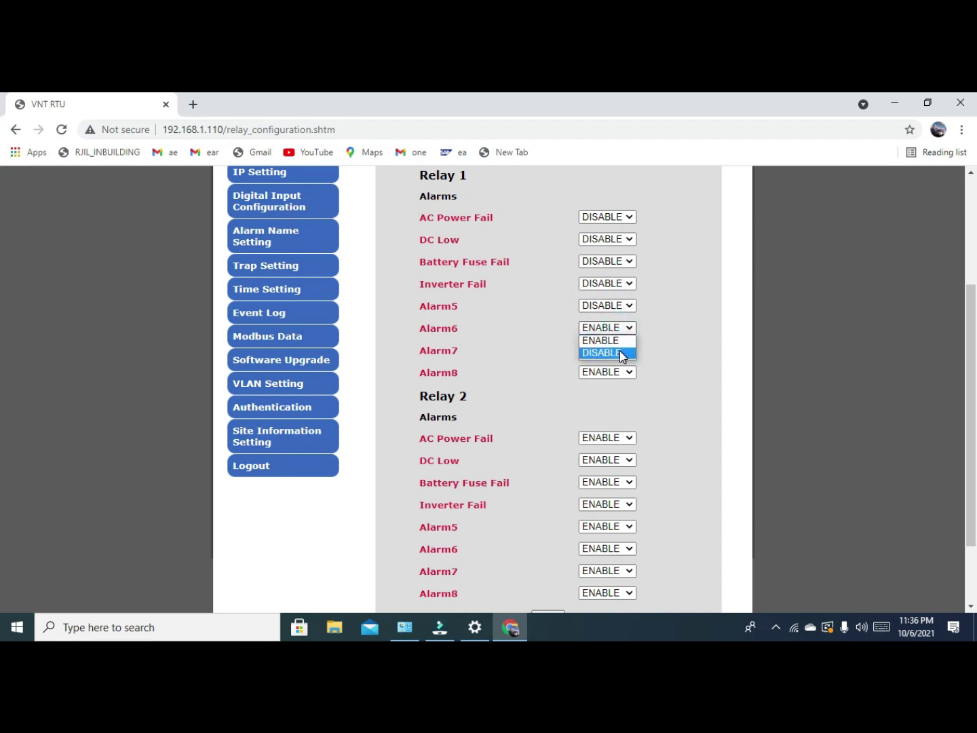
pyautogui.click(615, 351)
pyautogui.click(618, 349)
pyautogui.click(618, 374)
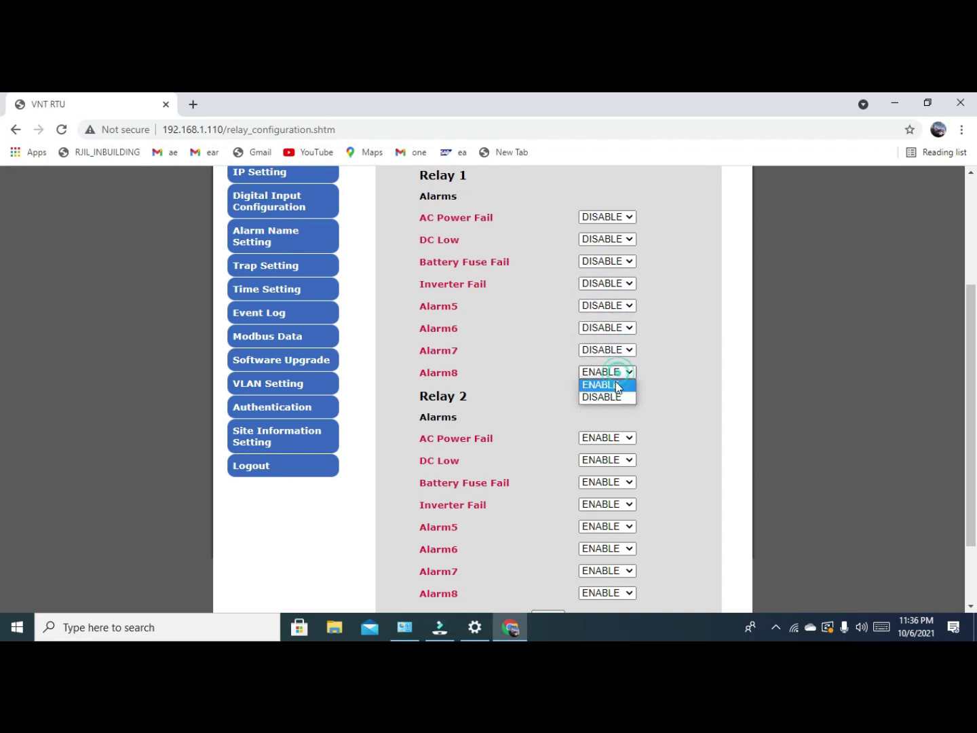
pyautogui.click(608, 398)
pyautogui.scroll(-1, 608, 399)
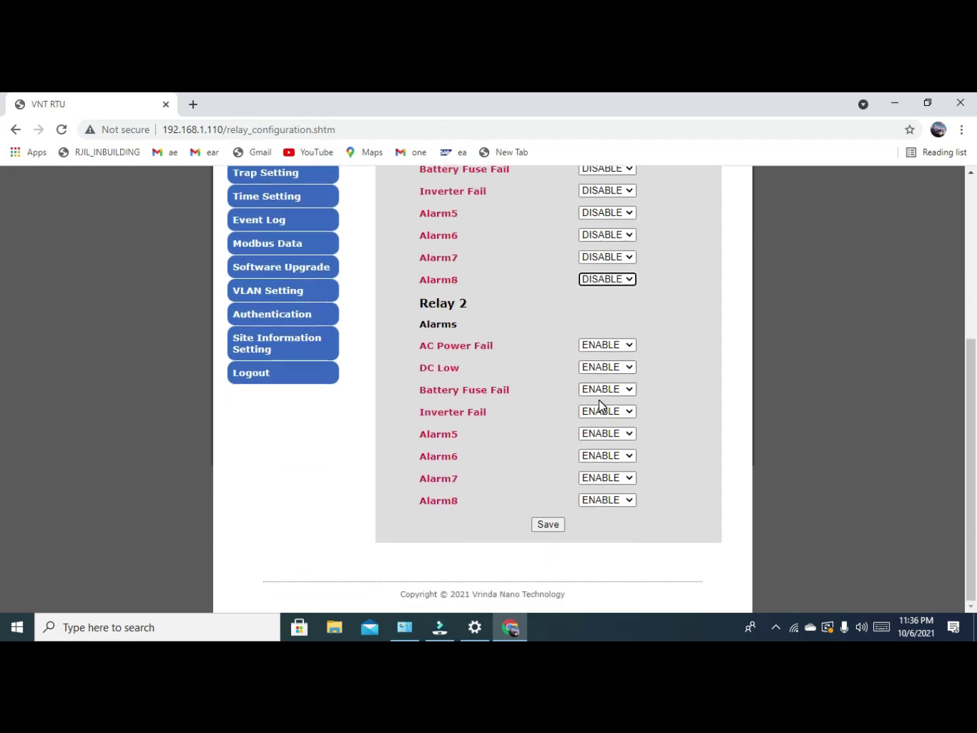
pyautogui.click(548, 529)
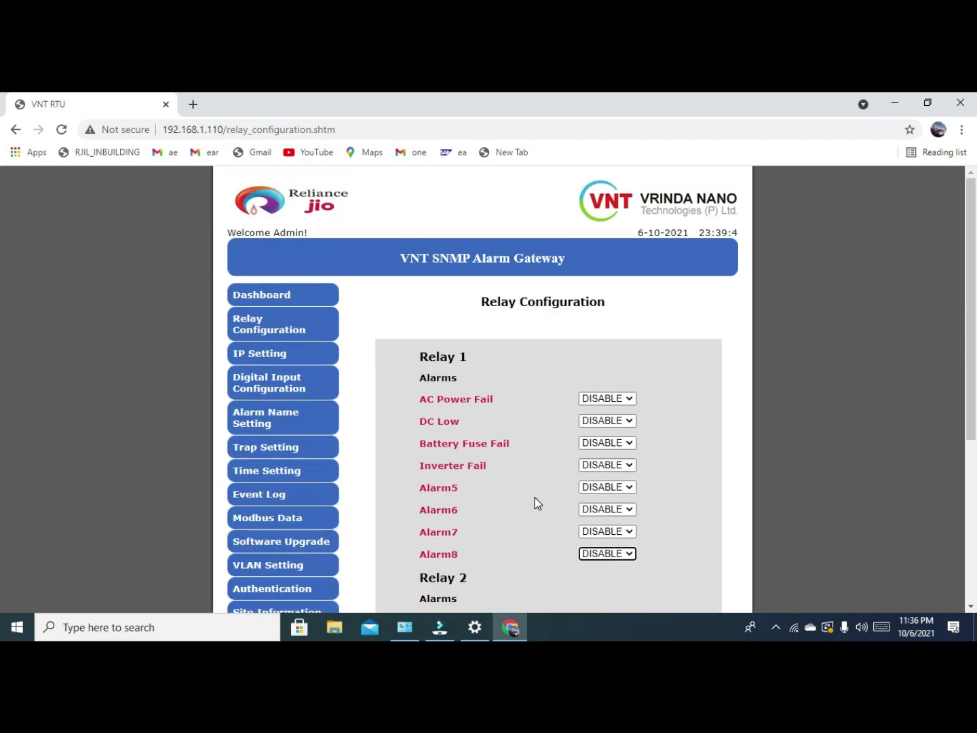
pyautogui.scroll(-3, 492, 377)
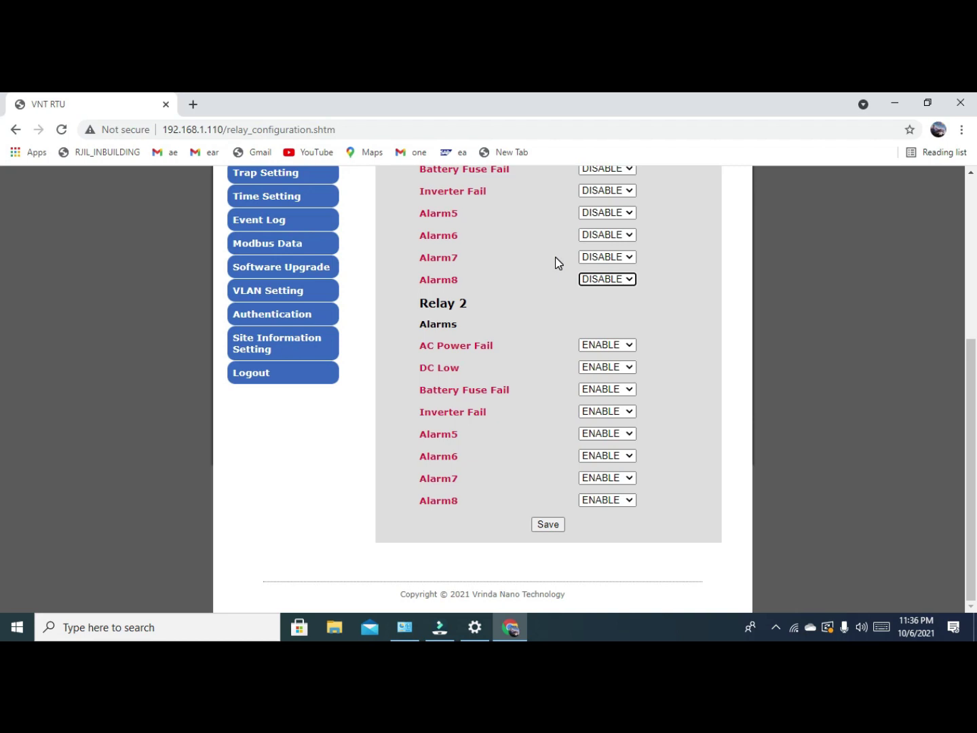
pyautogui.click(547, 525)
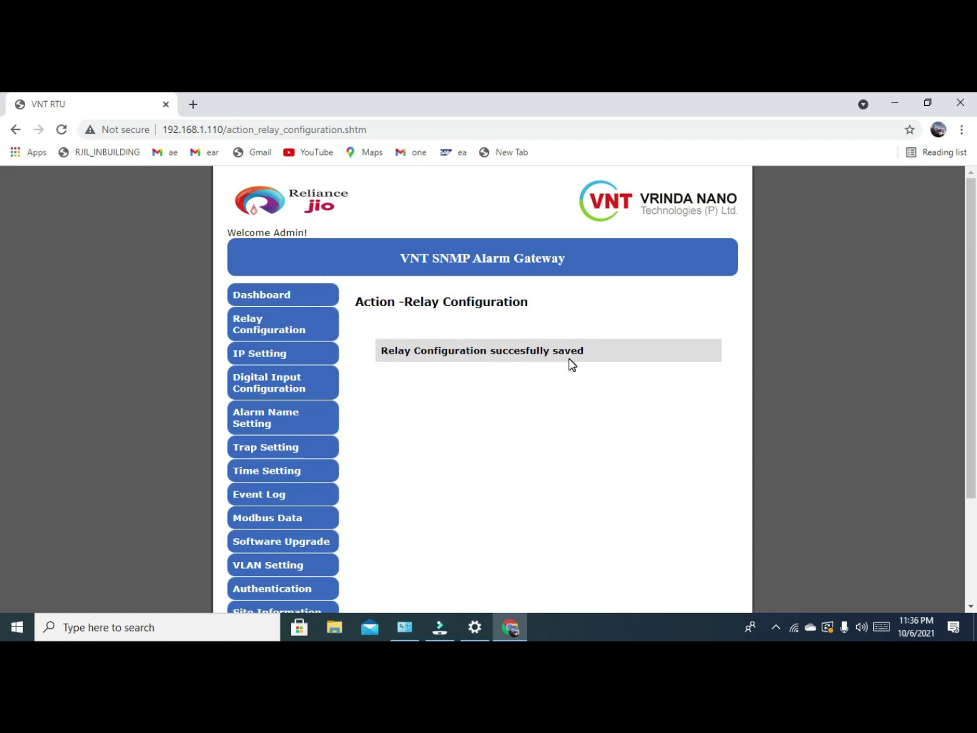
# On the IP Setting page, change the IP Address to 192.168.1.120.
pyautogui.click(296, 357)
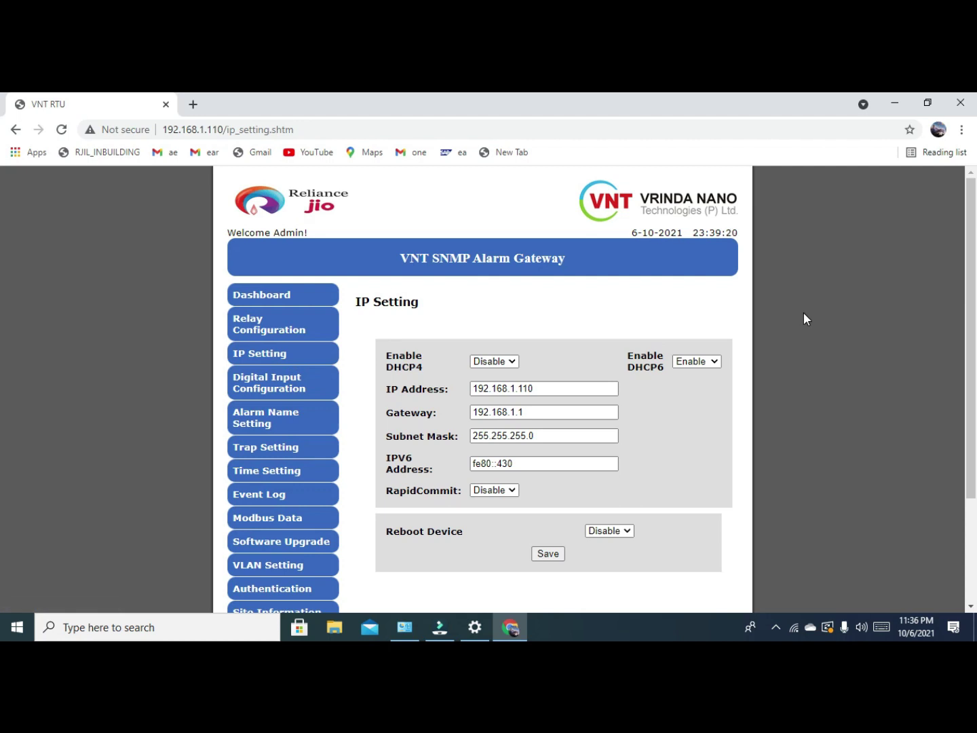
pyautogui.scroll(-2, 803, 319)
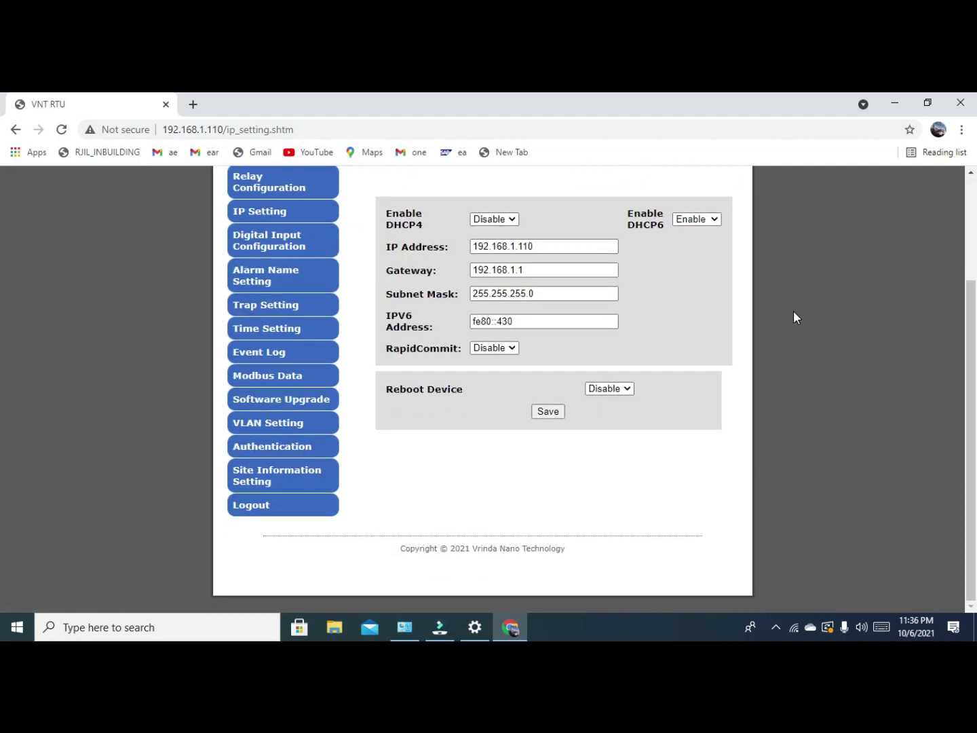
pyautogui.click(714, 220)
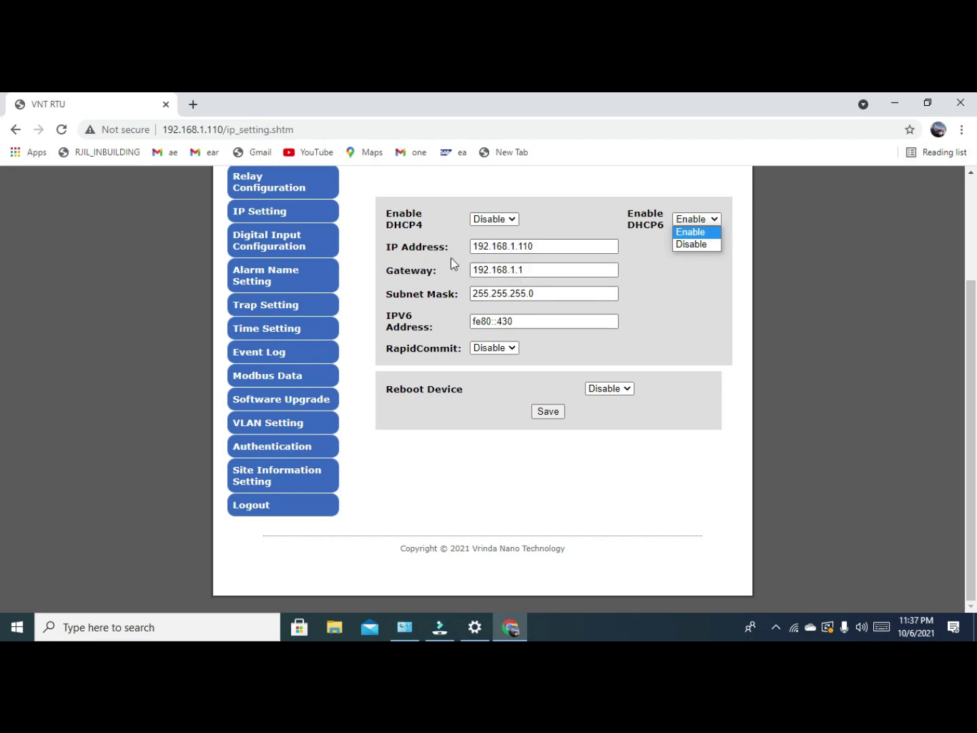
pyautogui.click(563, 245)
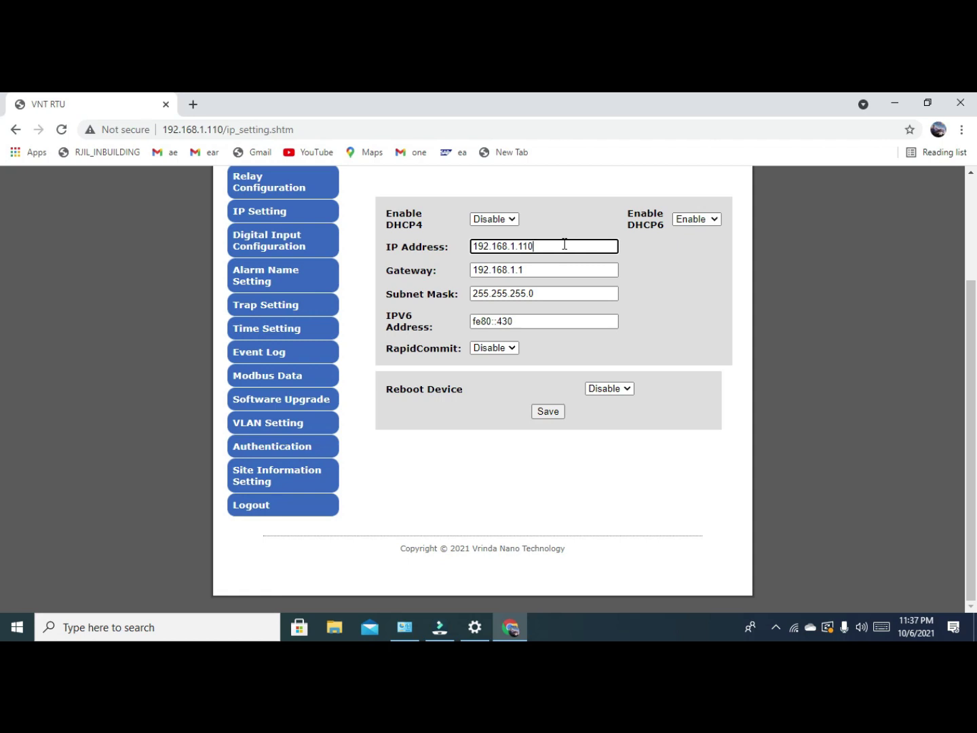
pyautogui.press('BackSpace')
pyautogui.press('BackSpace')
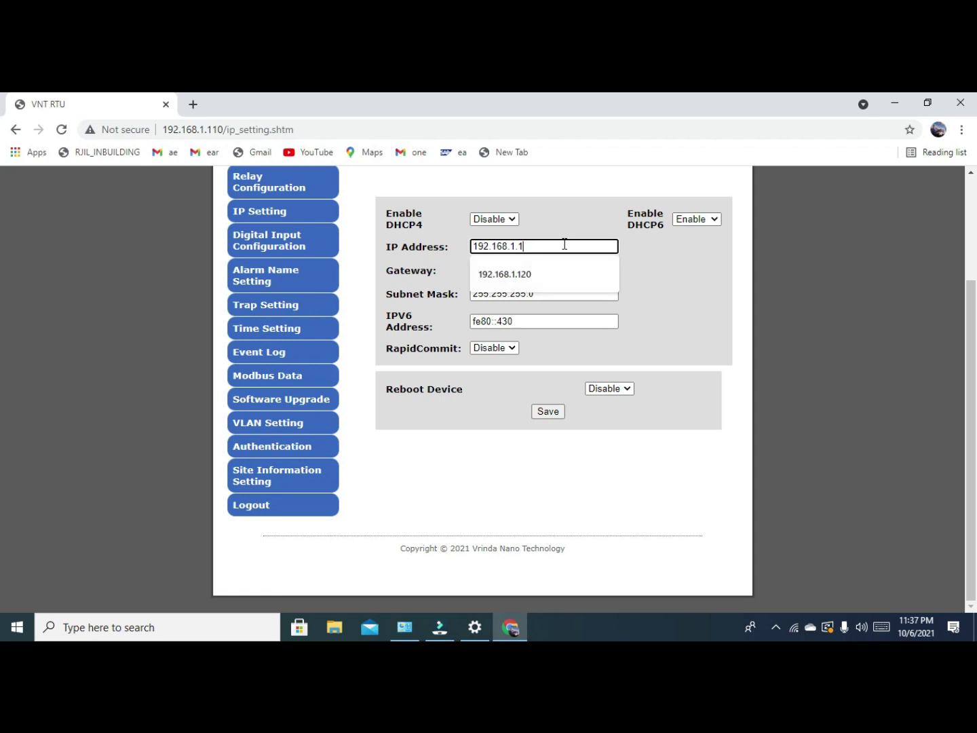
pyautogui.write('20')
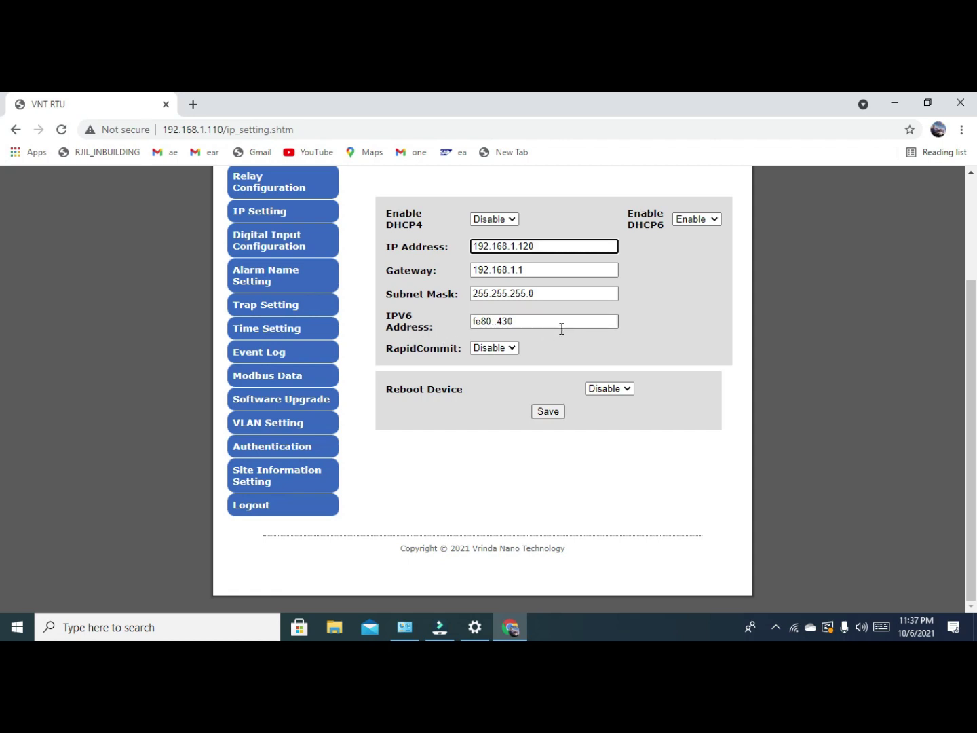
# Change the IPV6 Address to fe80::431 and save the IP settings.
pyautogui.click(520, 323)
pyautogui.press('BackSpace')
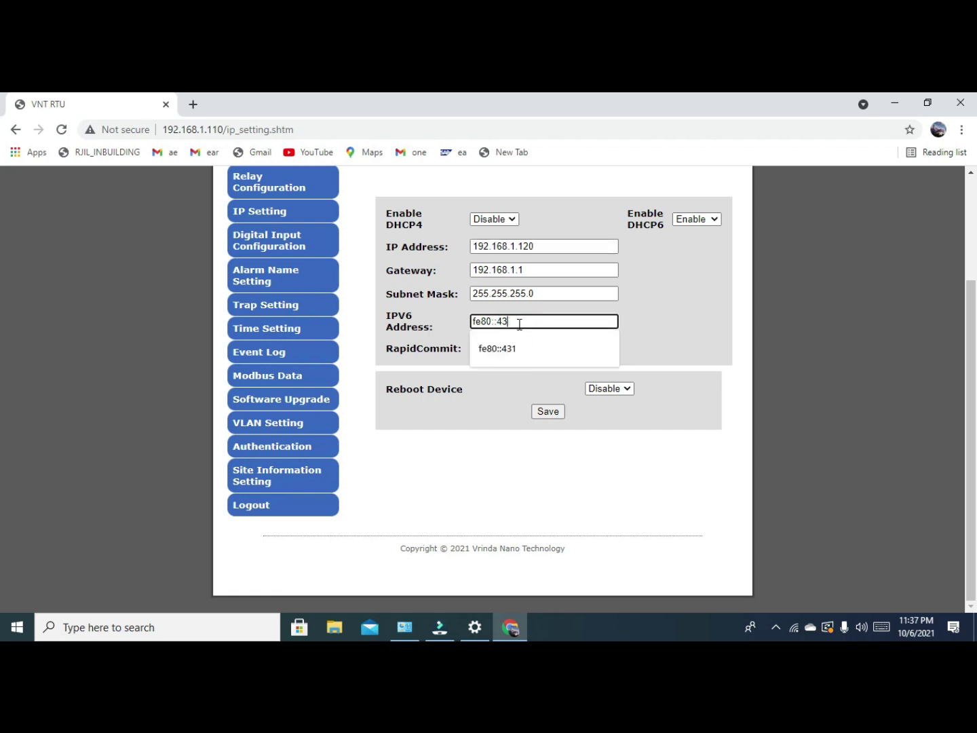
pyautogui.write('1')
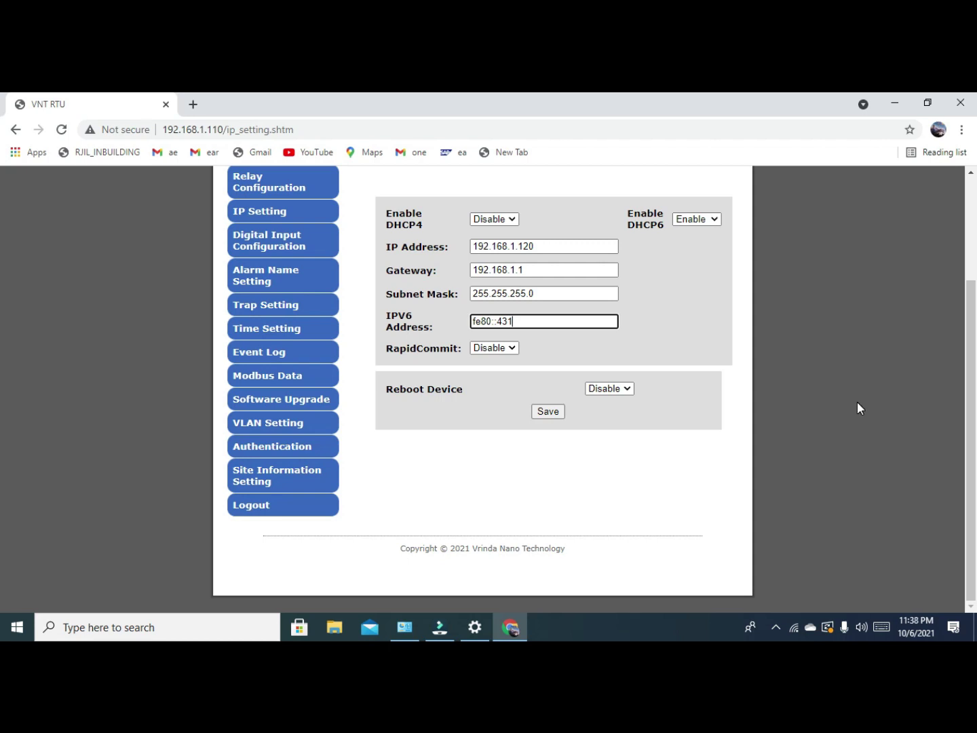
pyautogui.click(554, 412)
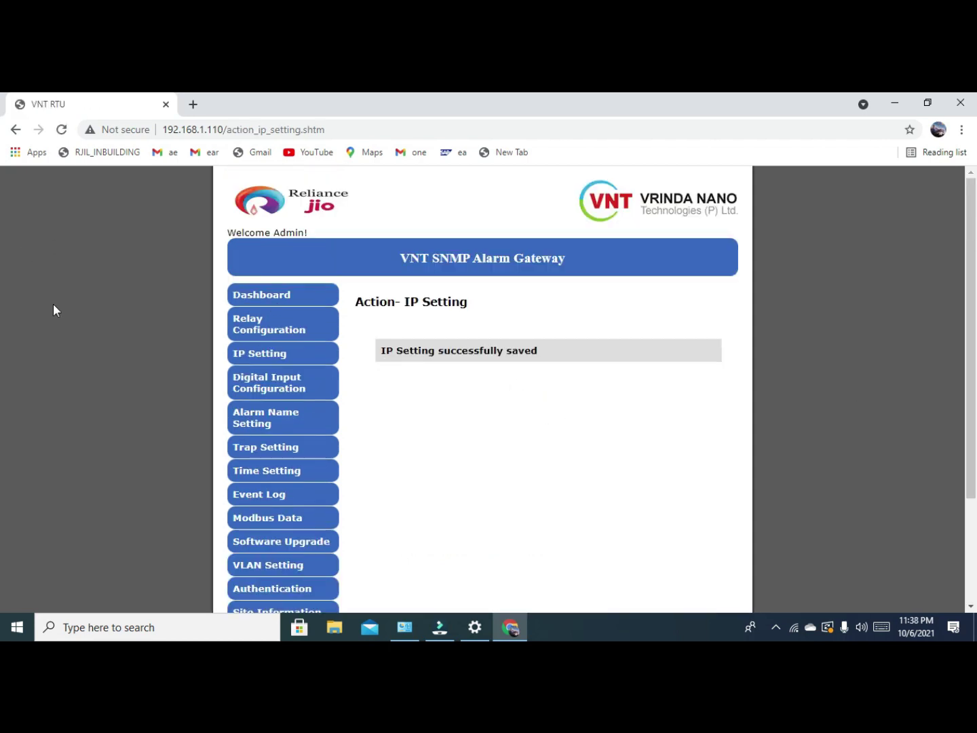
# Keep the AC Power Fail condition at NC and save the Digital Input Configuration.
pyautogui.click(283, 393)
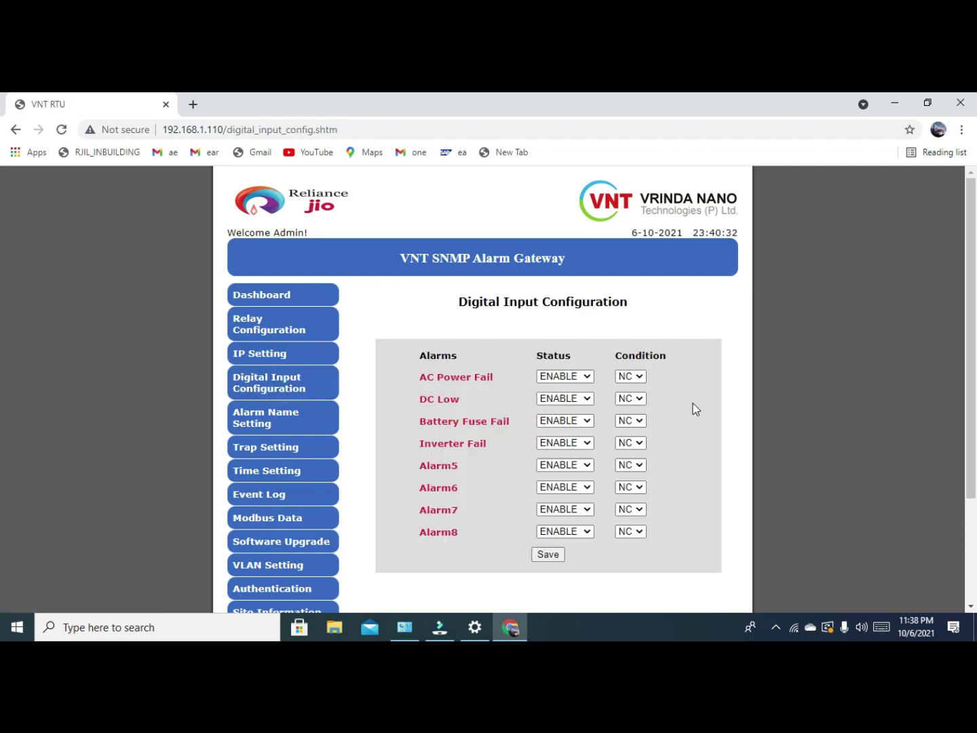
pyautogui.scroll(-3, 649, 381)
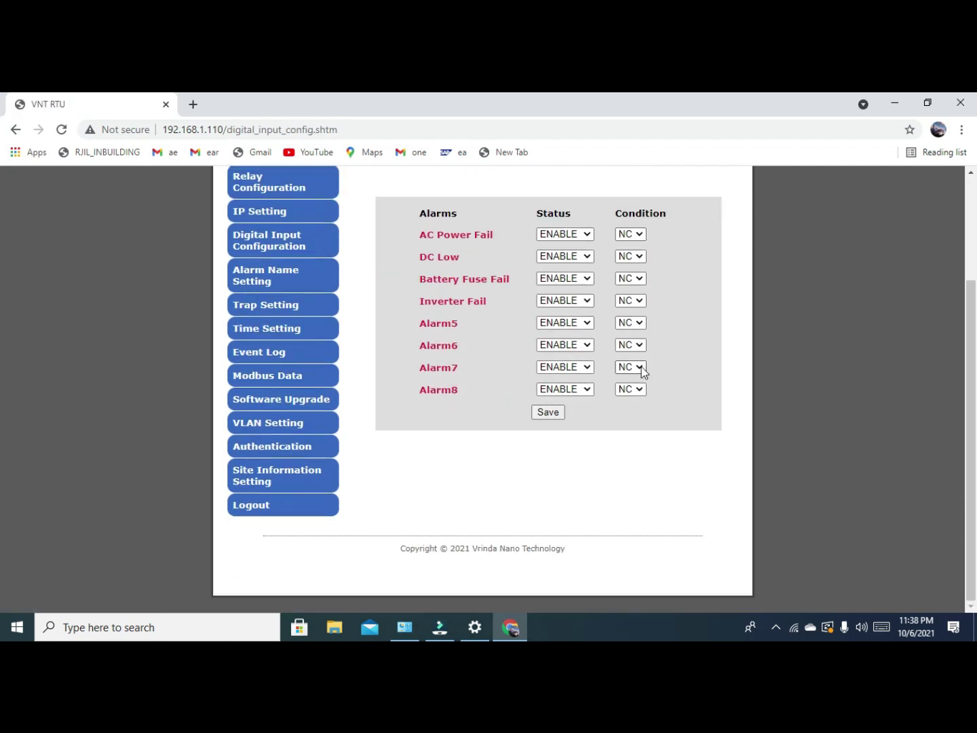
pyautogui.click(643, 234)
pyautogui.click(744, 278)
pyautogui.click(549, 412)
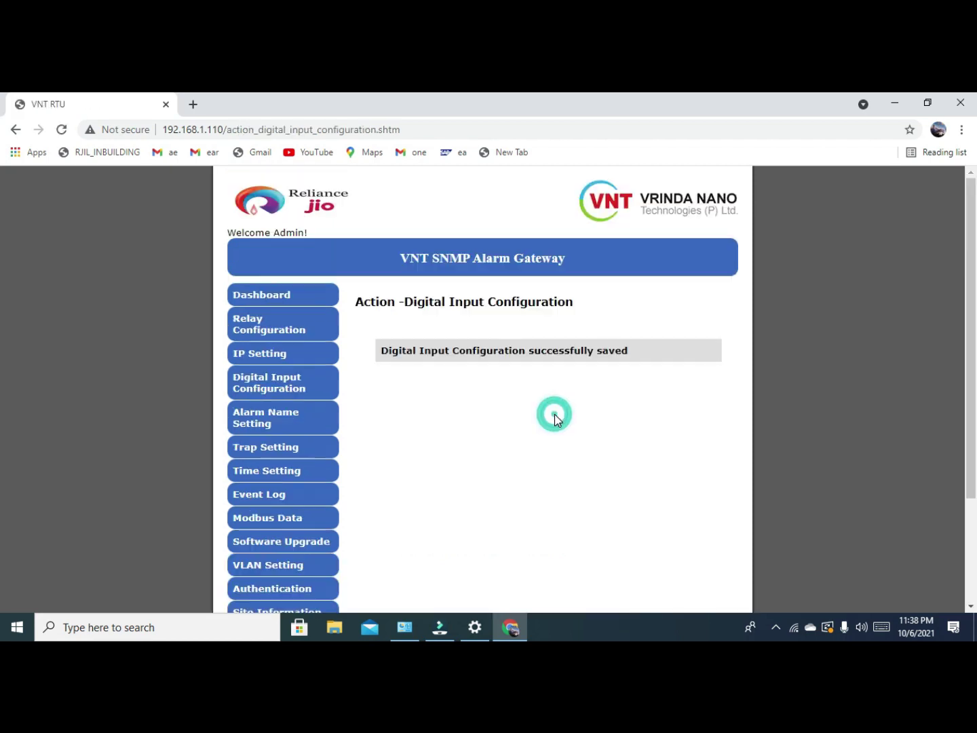
# Open Alarm Name Setting and review the names AC Power Fail through Alarm8.
pyautogui.click(303, 422)
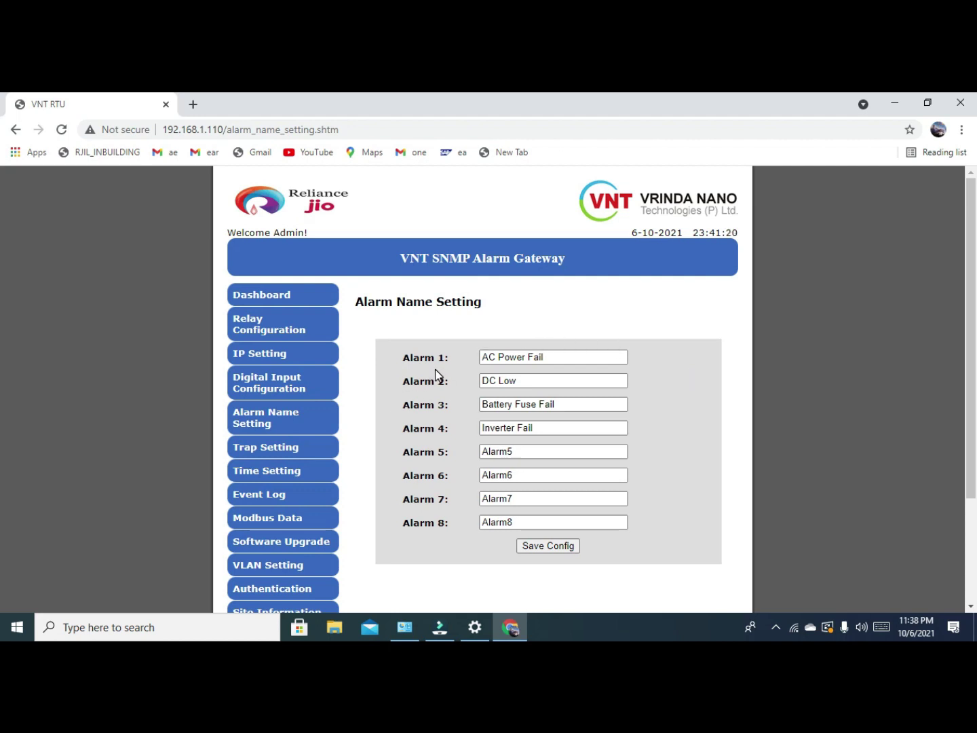
pyautogui.scroll(-2, 401, 344)
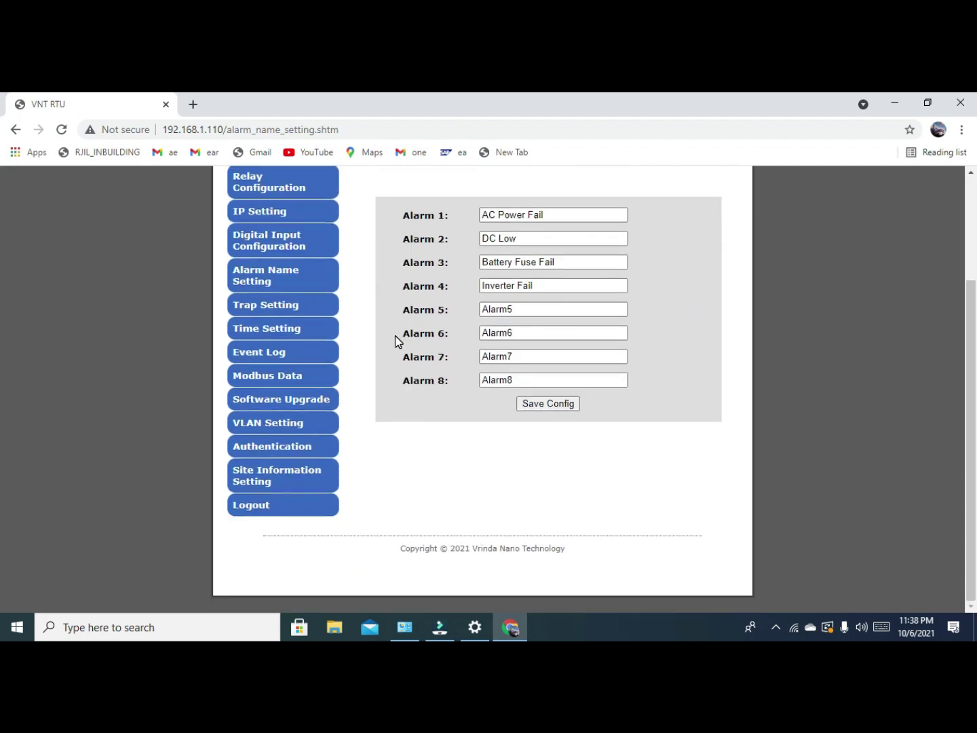
pyautogui.scroll(2, 395, 335)
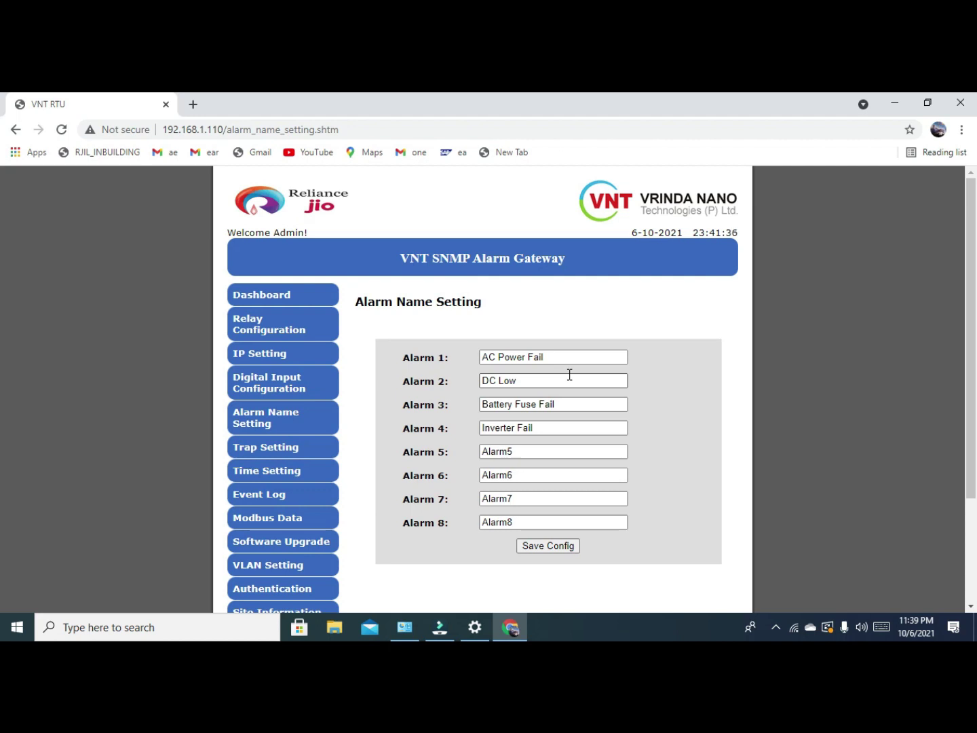
pyautogui.click(525, 360)
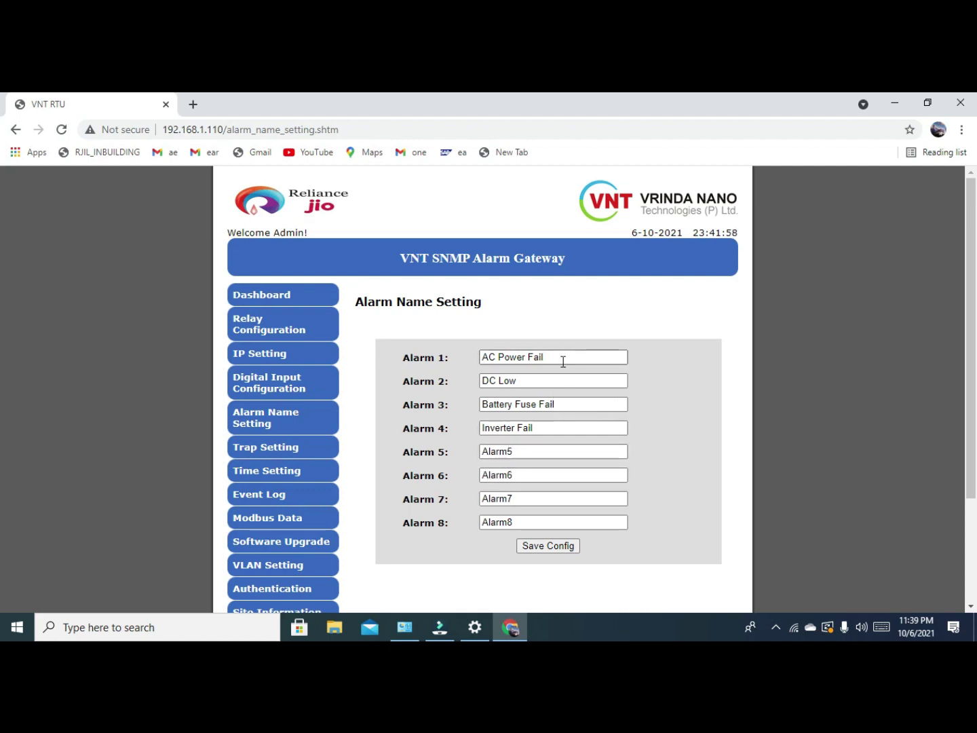
# Rename Alarm 5 to AC Power Fail by copying Alarm 1, and Alarm 6 to UPS Fail.
pyautogui.moveTo(561, 358); pyautogui.dragTo(469, 362)
pyautogui.hotkey('ctrl', 'c')
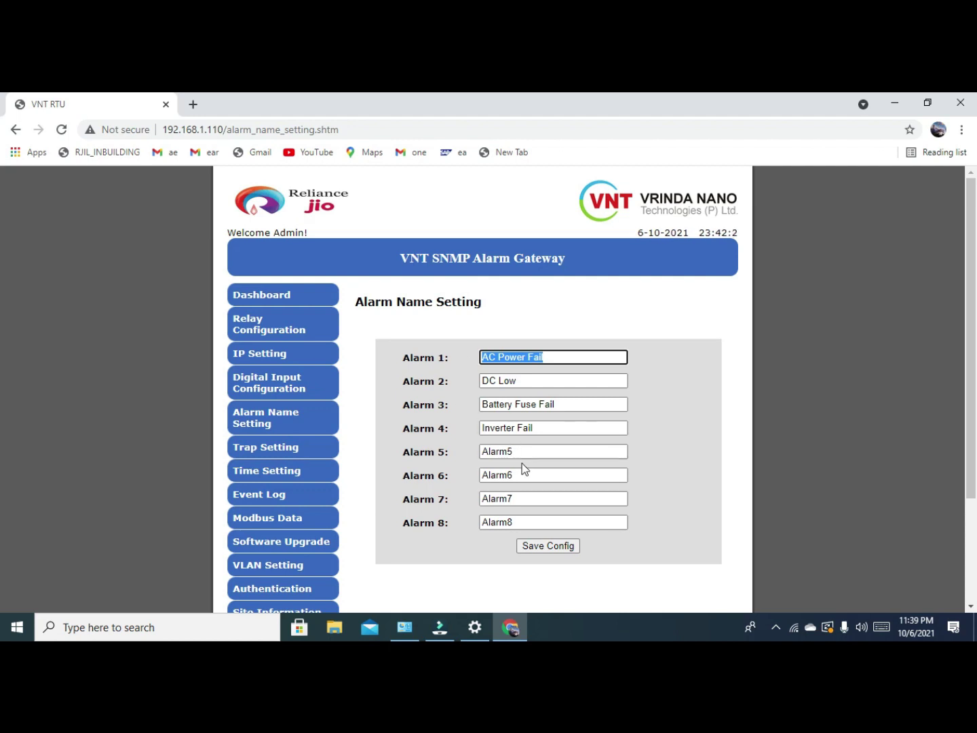
pyautogui.moveTo(536, 452); pyautogui.dragTo(466, 453)
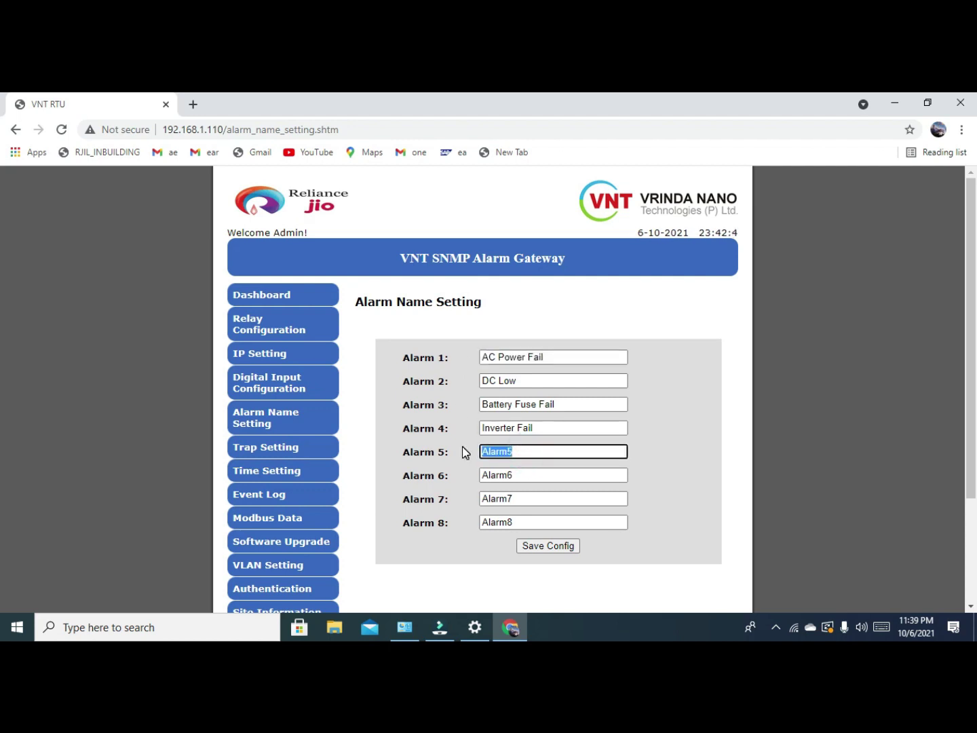
pyautogui.hotkey('ctrl', 'v')
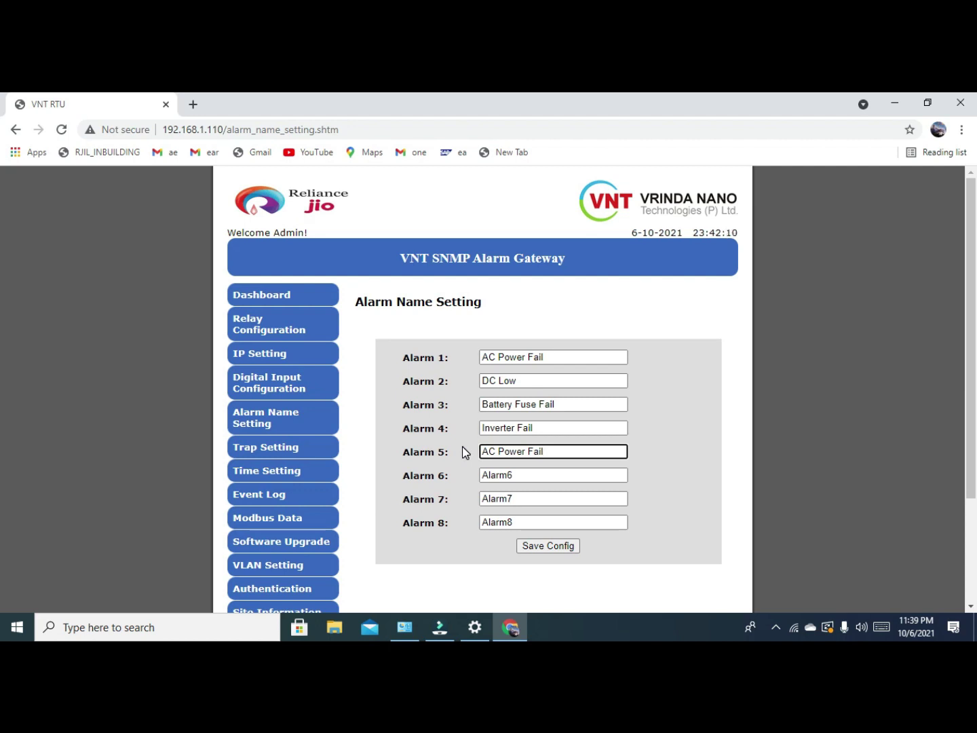
pyautogui.doubleClick(530, 474)
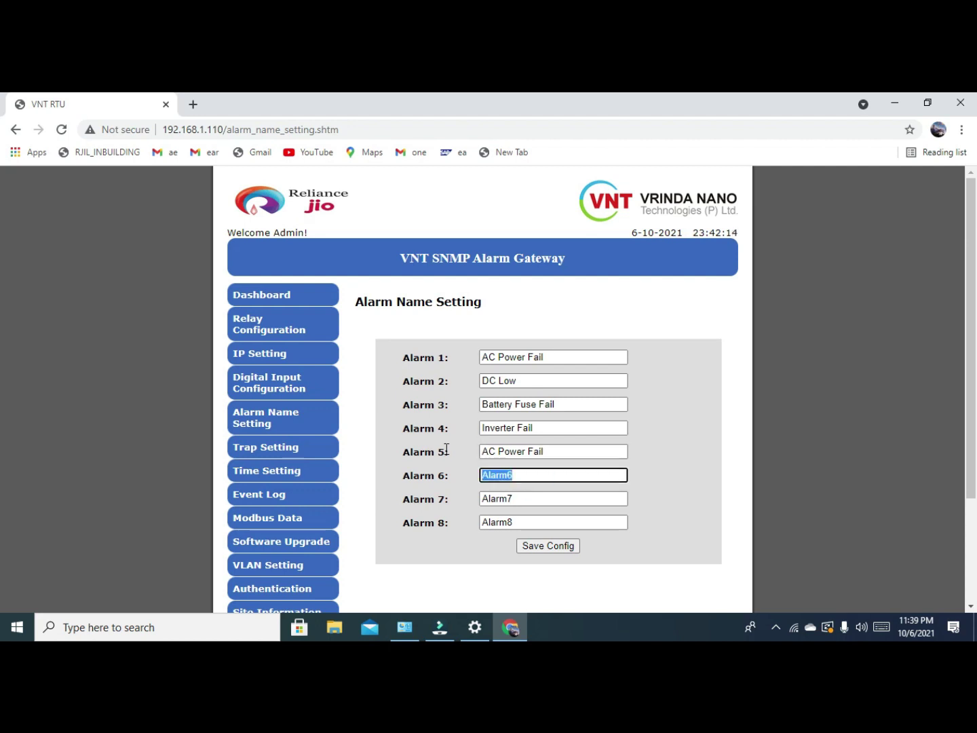
pyautogui.write('UPS ')
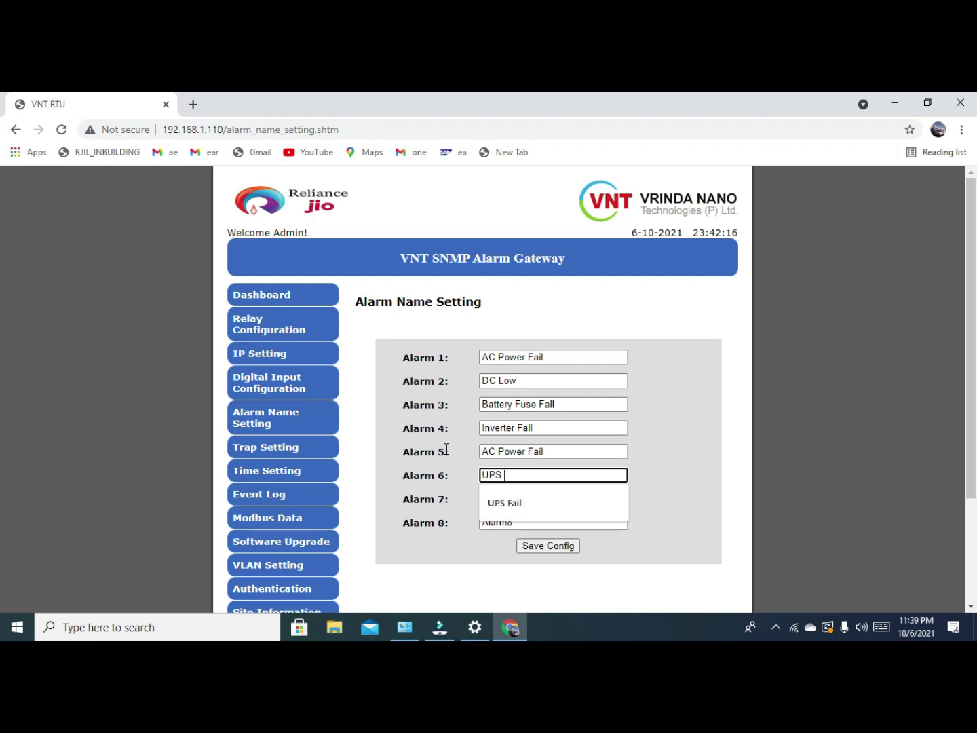
pyautogui.write('fail')
pyautogui.click(535, 505)
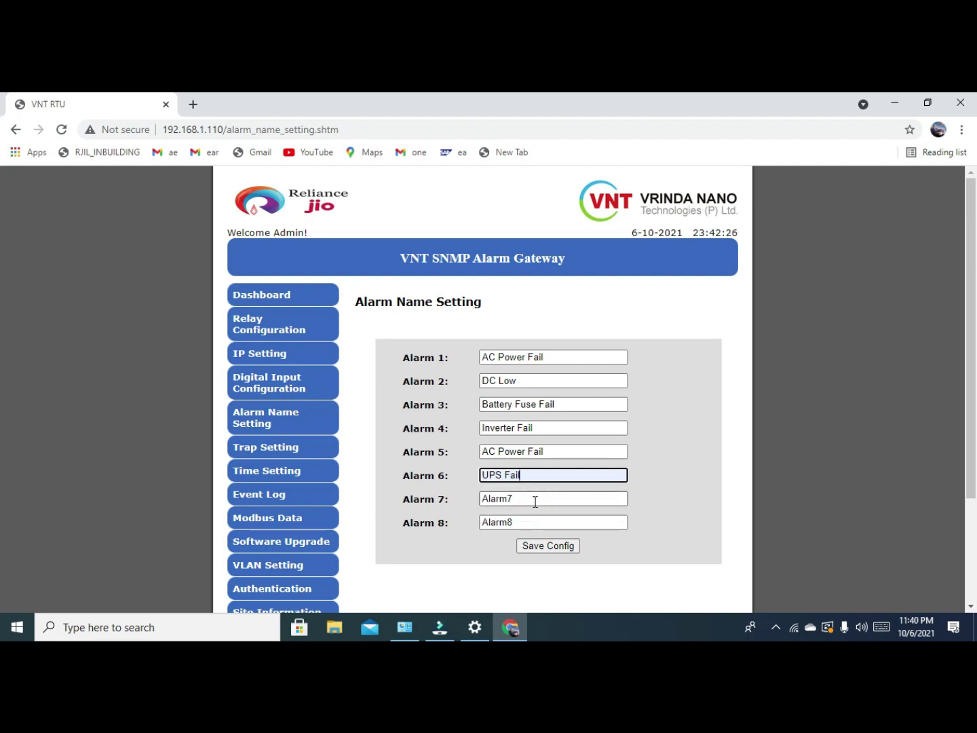
# Rename Alarm 7 to Battery High and Alarm 8 to Battery Low, then save the names.
pyautogui.doubleClick(535, 501)
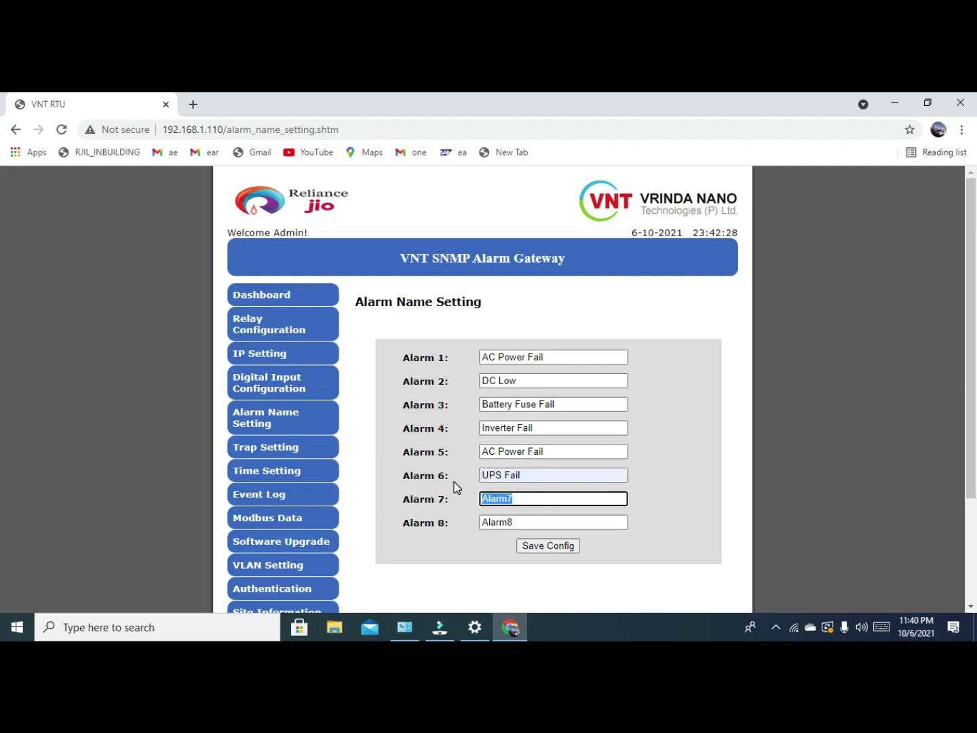
pyautogui.write('ba')
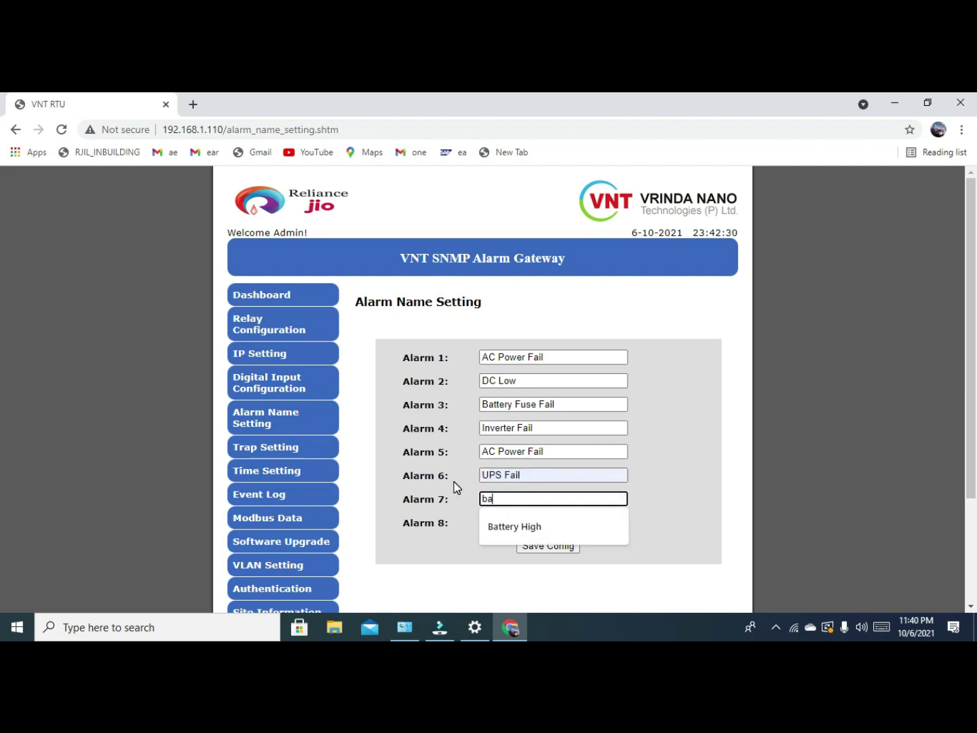
pyautogui.write('ttery High')
pyautogui.click(530, 527)
pyautogui.doubleClick(522, 524)
pyautogui.write('b')
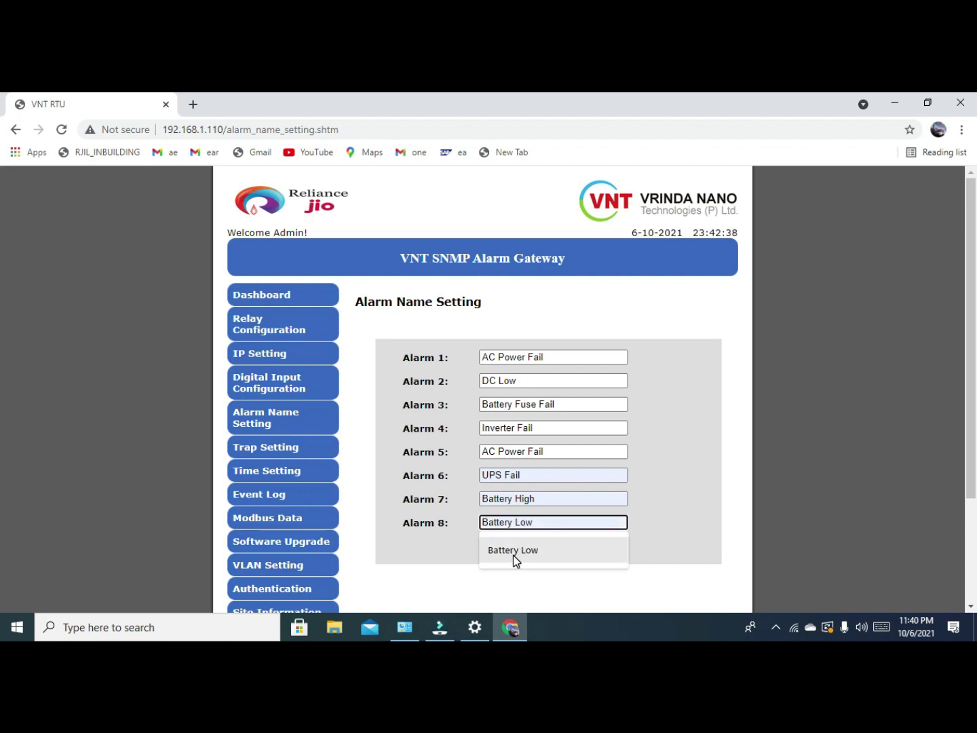
pyautogui.click(512, 554)
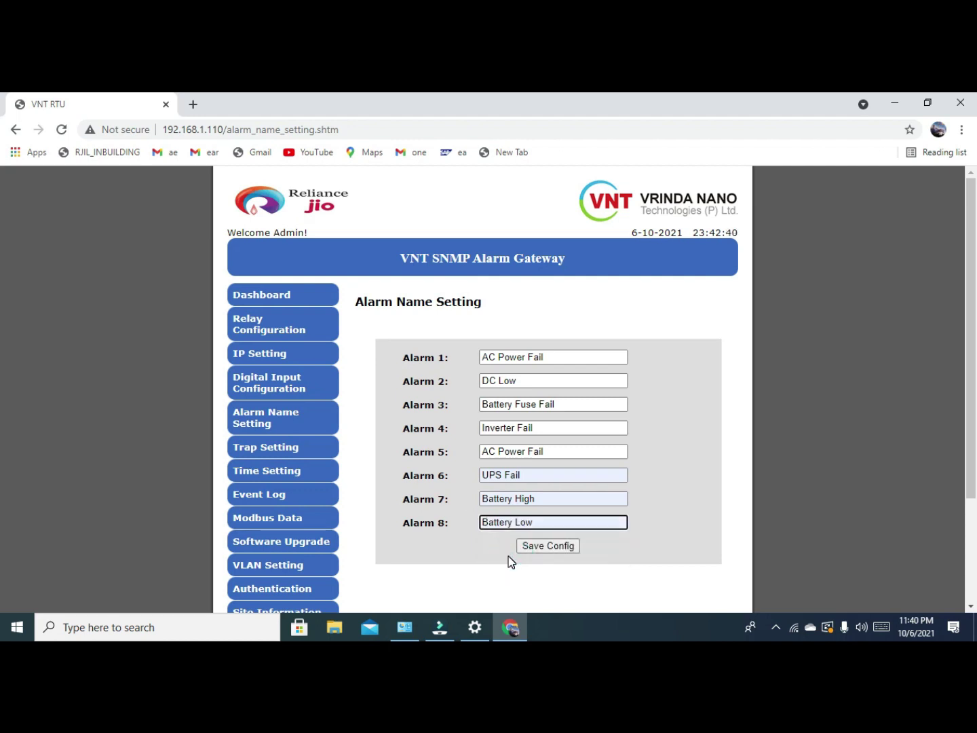
pyautogui.click(553, 548)
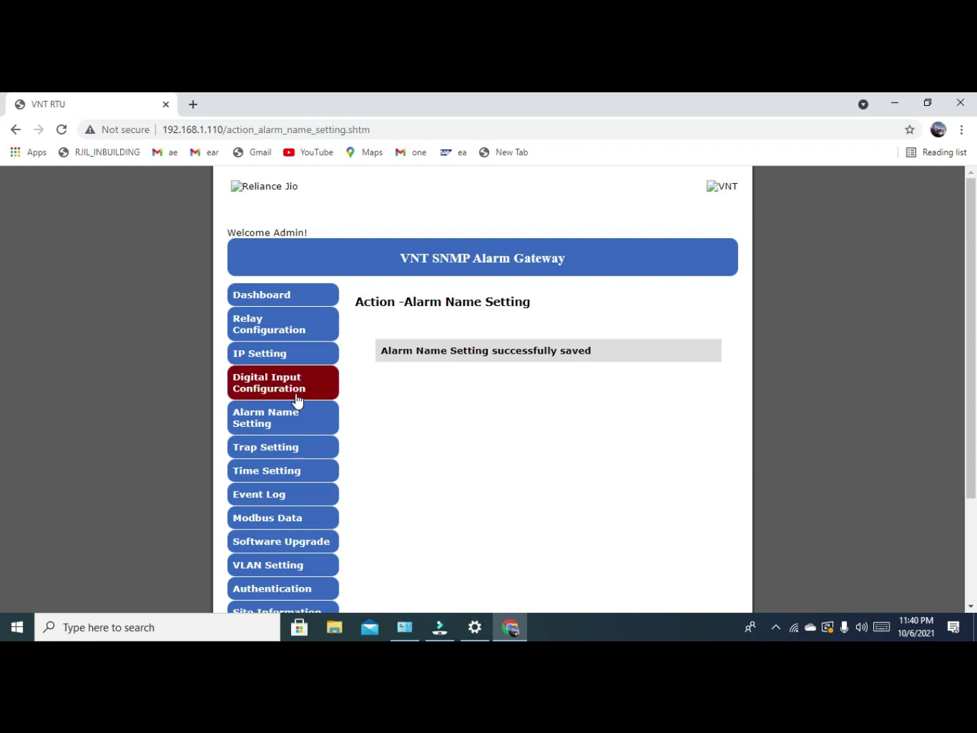
# Change the IPv4 Trap1 address ending to 10 and submit the trap settings.
pyautogui.click(294, 448)
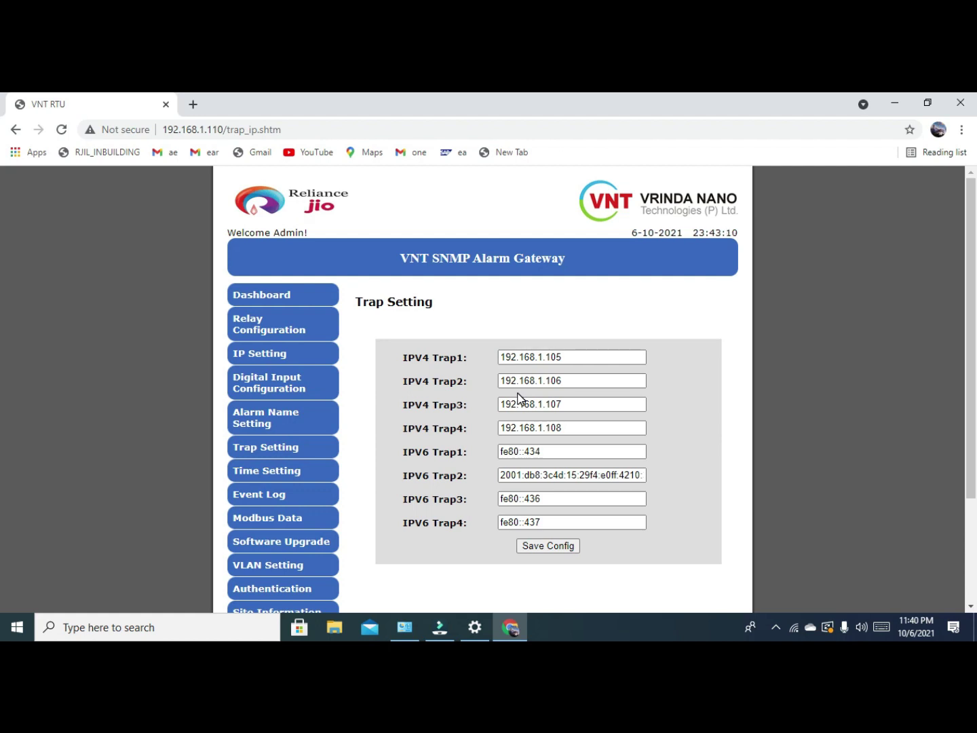
pyautogui.click(505, 358)
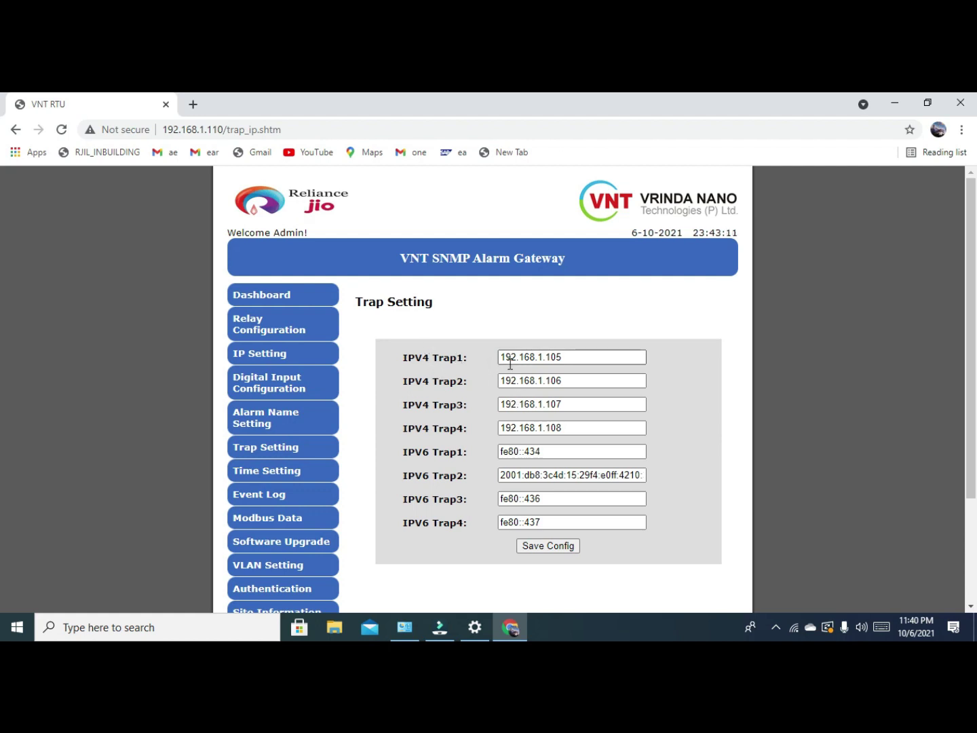
pyautogui.click(569, 361)
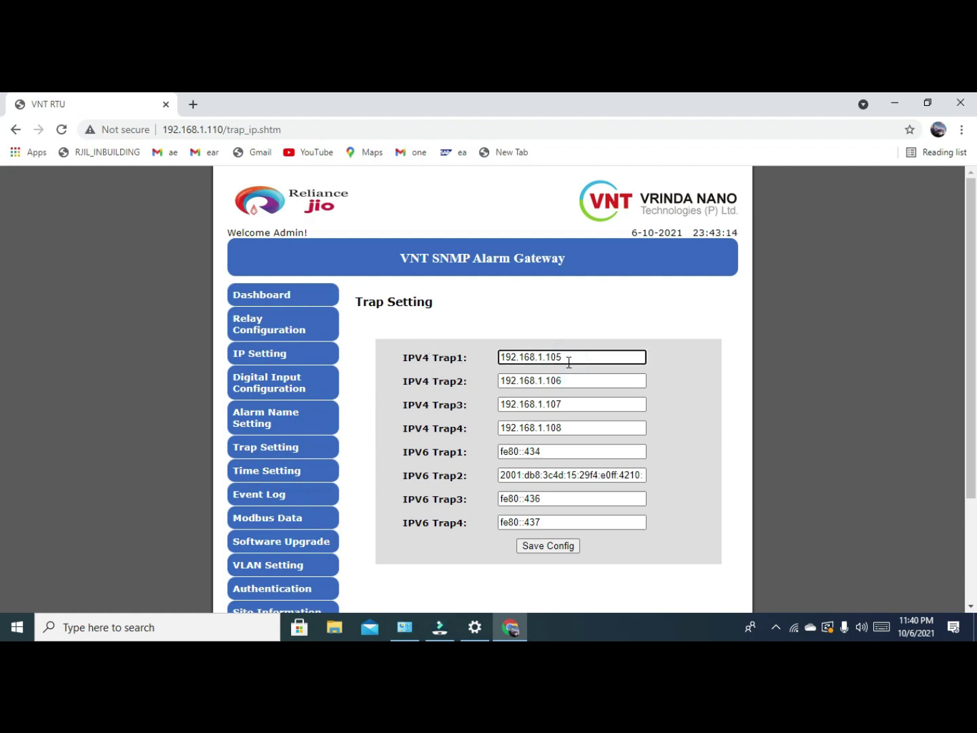
pyautogui.press('BackSpace')
pyautogui.press('BackSpace')
pyautogui.write('10')
pyautogui.press('Return')
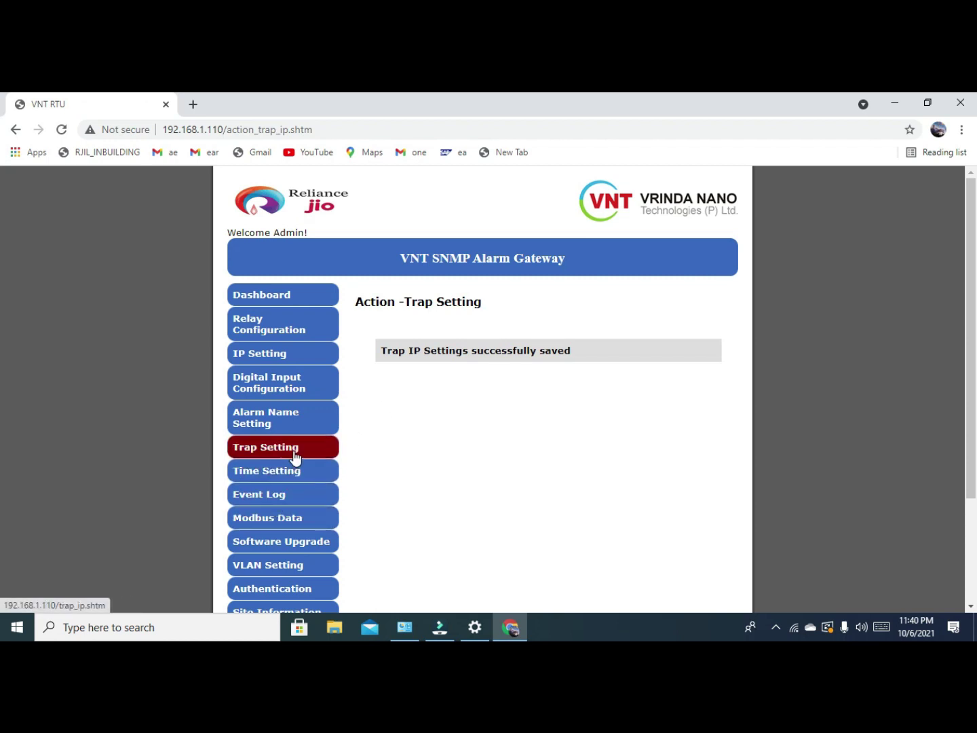
# Change the IPv4 Trap2 address to 192.168.1.130.
pyautogui.click(295, 454)
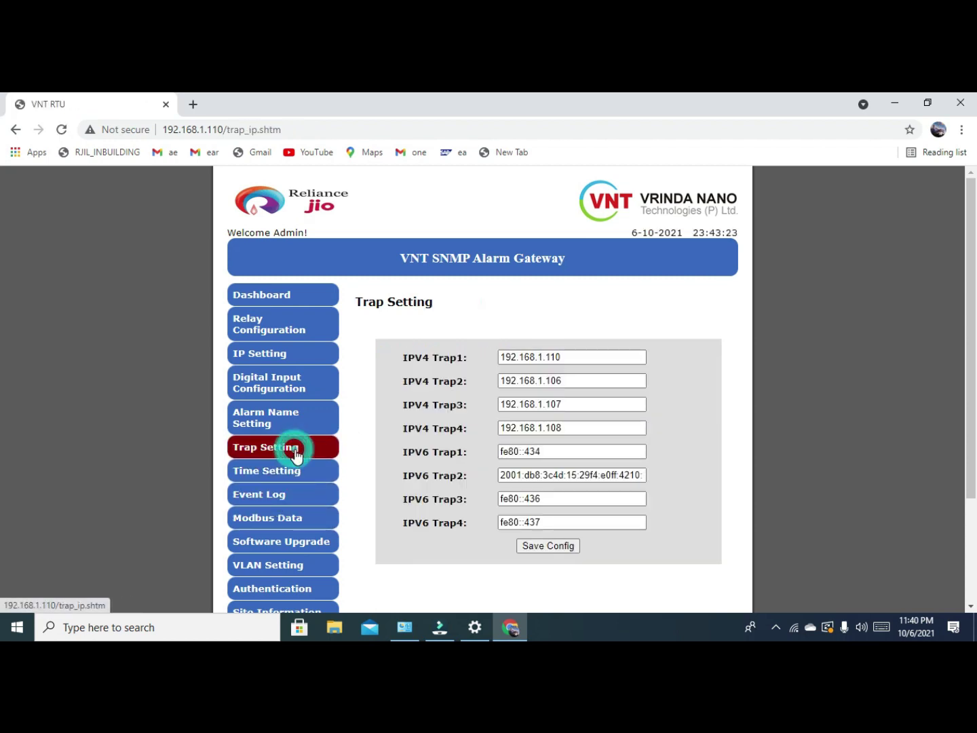
pyautogui.click(579, 357)
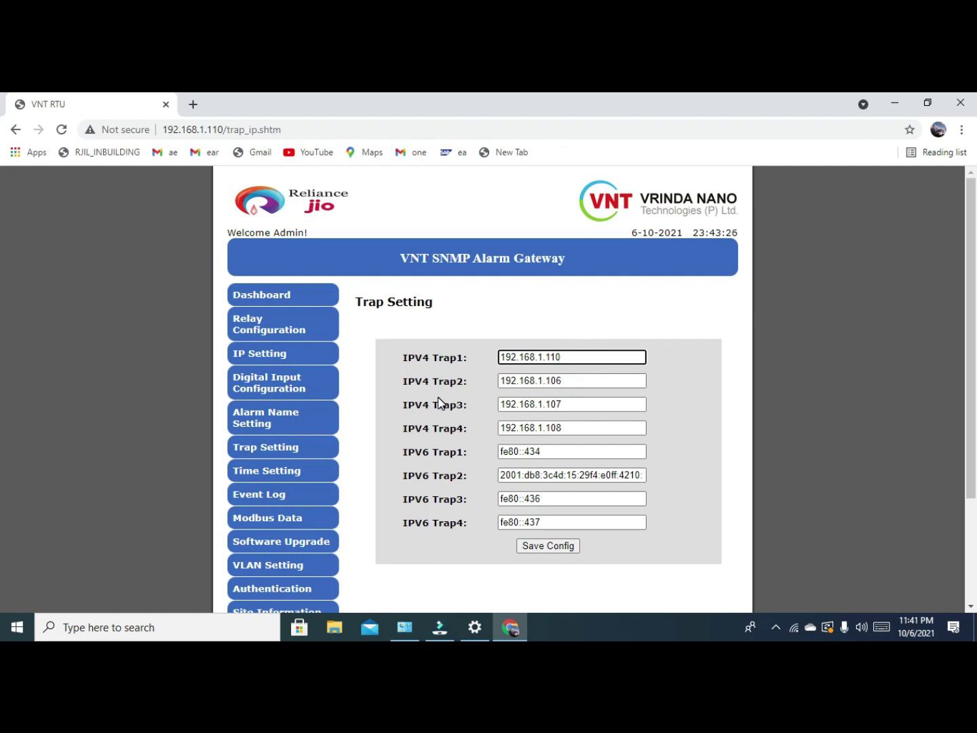
pyautogui.click(573, 385)
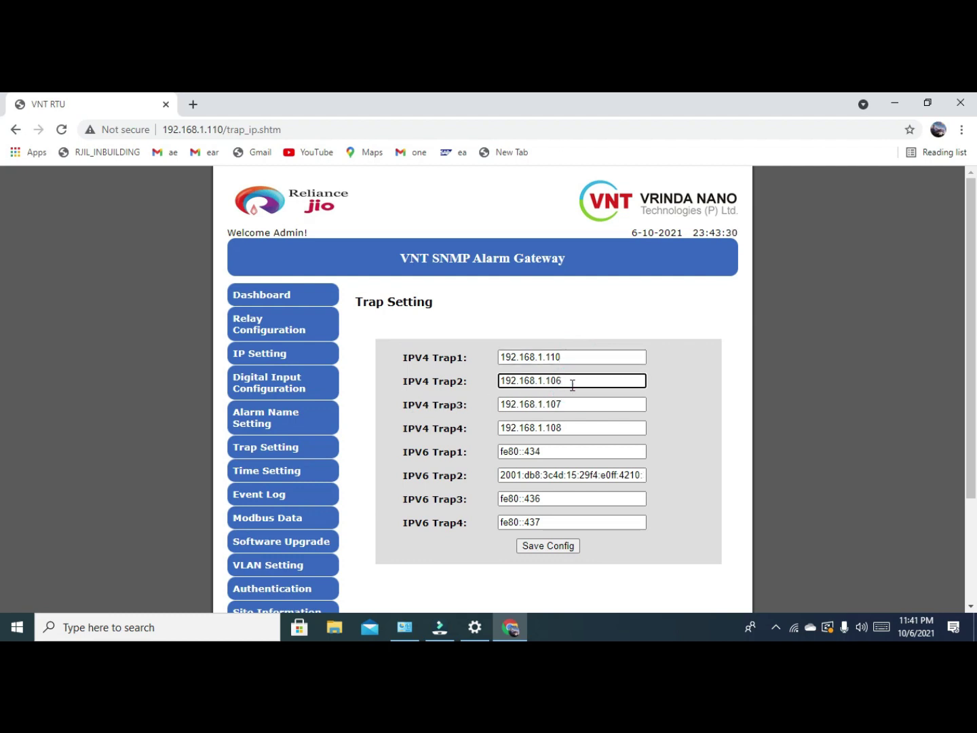
pyautogui.press('BackSpace')
pyautogui.press('BackSpace')
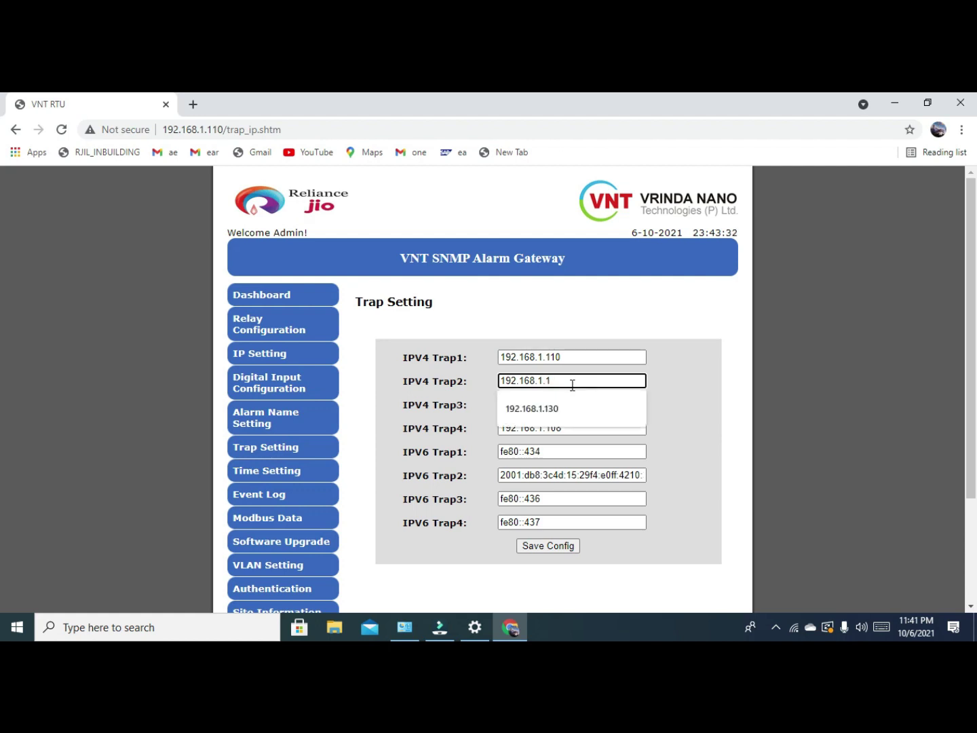
pyautogui.write('30')
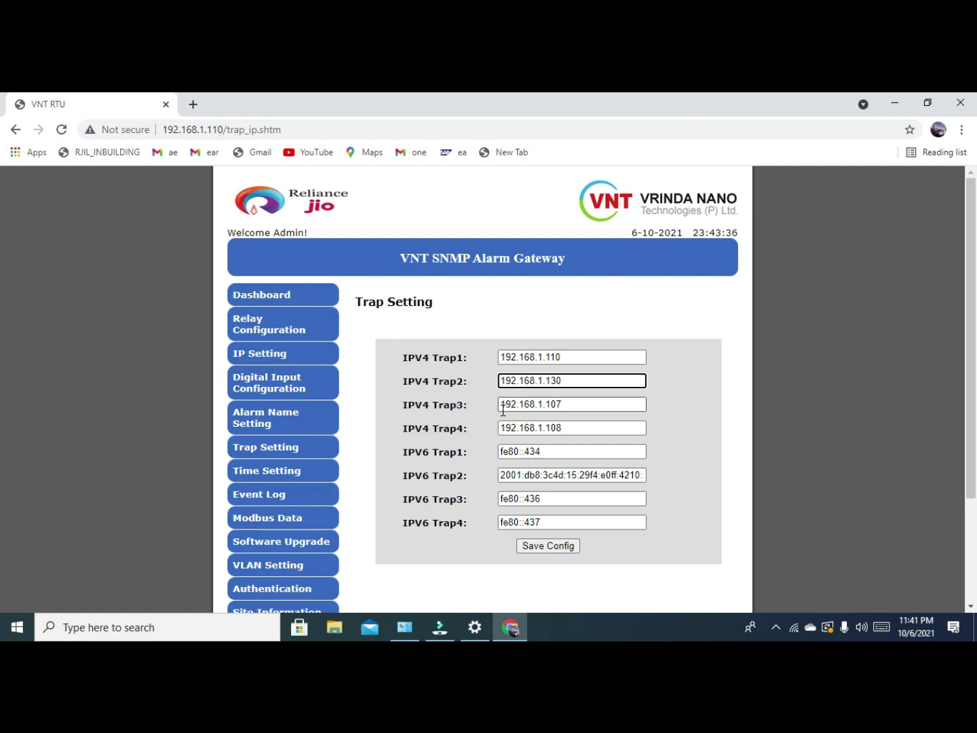
# Set IPv4 Trap3 to 192.168.1.190 and Trap4 to 192.168.1.125.
pyautogui.click(577, 408)
pyautogui.press('BackSpace')
pyautogui.press('BackSpace')
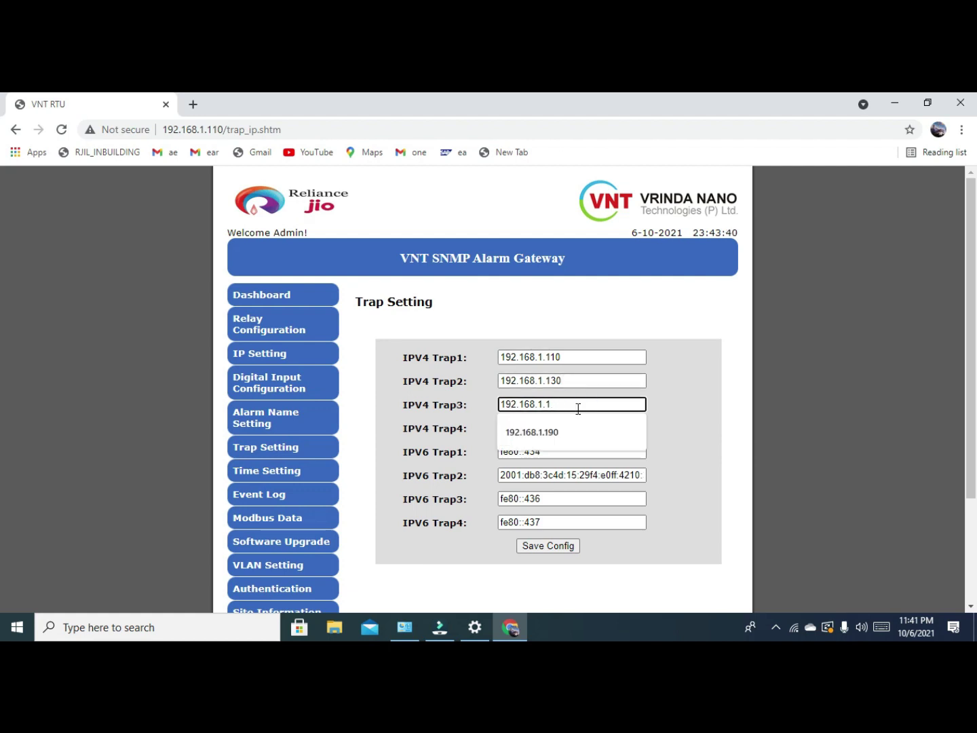
pyautogui.write('90')
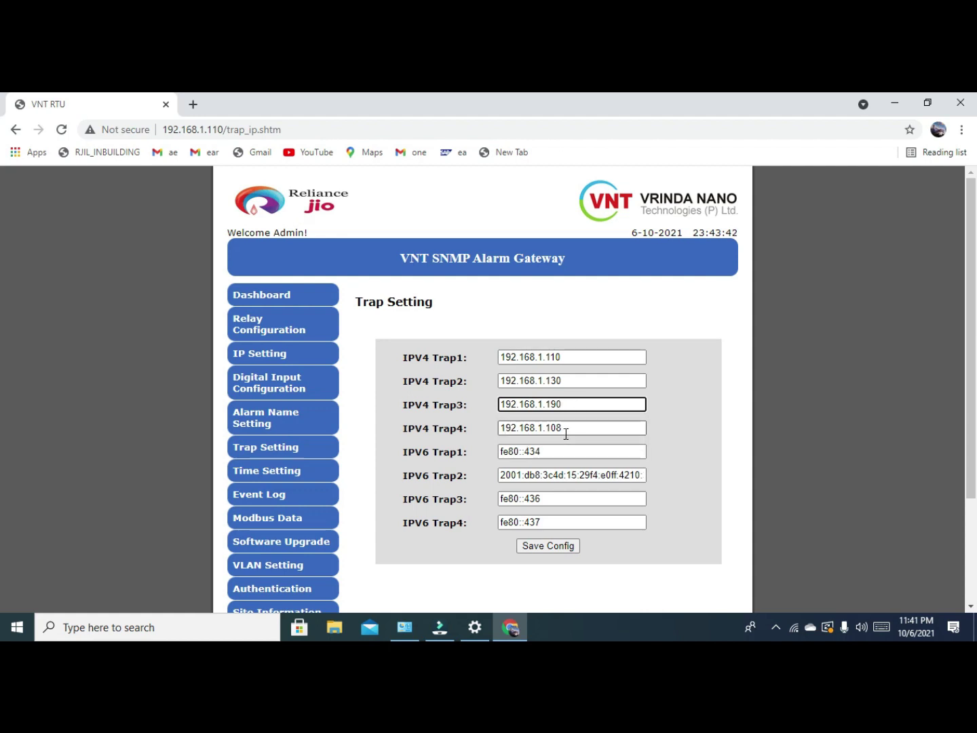
pyautogui.click(565, 431)
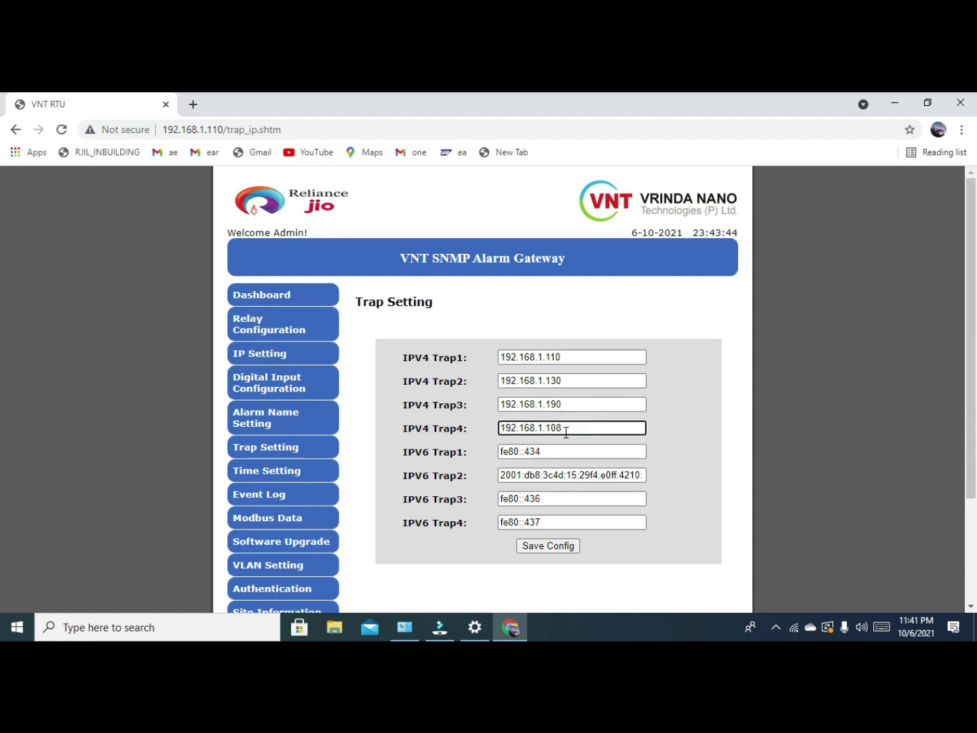
pyautogui.press('BackSpace')
pyautogui.press('BackSpace')
pyautogui.write('2')
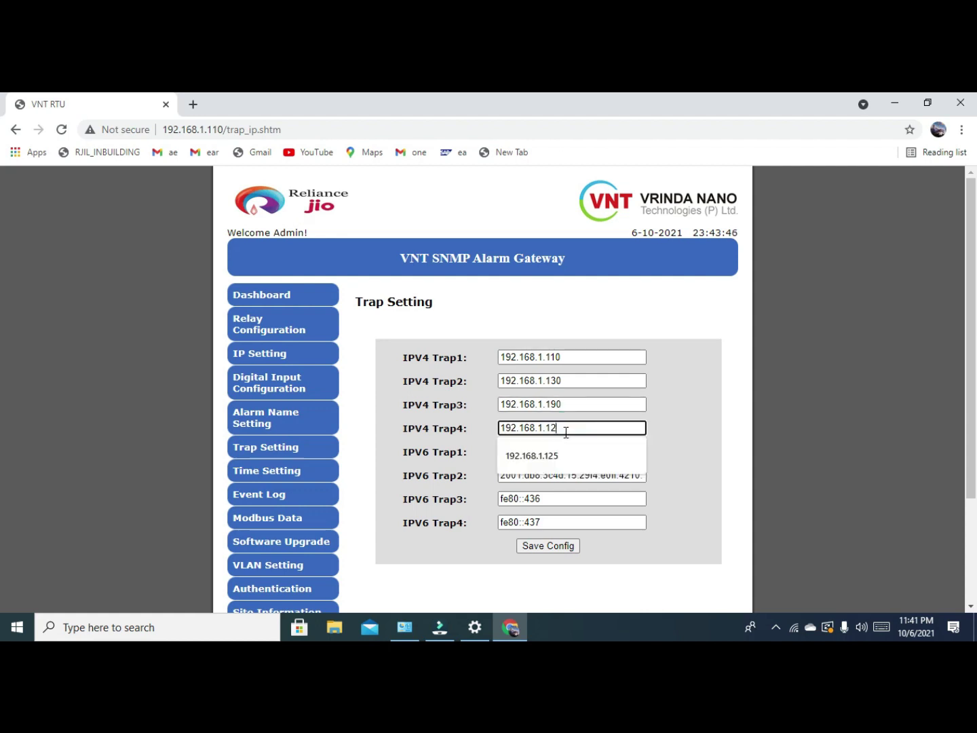
pyautogui.write('5')
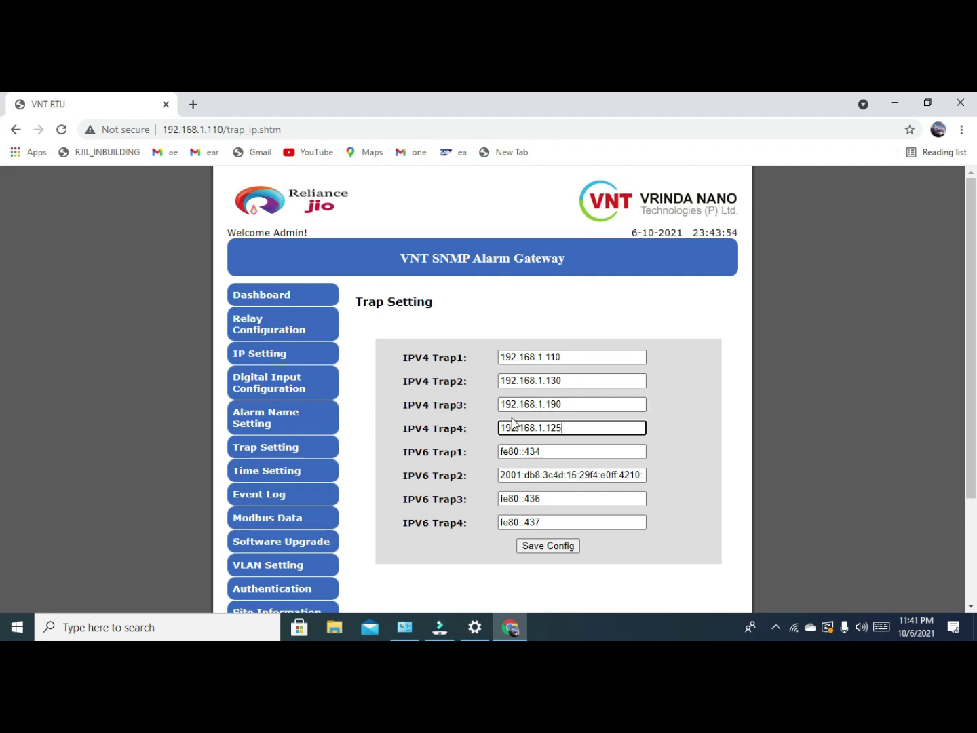
# Set IPv6 Trap1 to 2001:db8:3c4d:15::abcd:ef4 and Trap2 to fe80::467 using autofill suggestions.
pyautogui.click(567, 452)
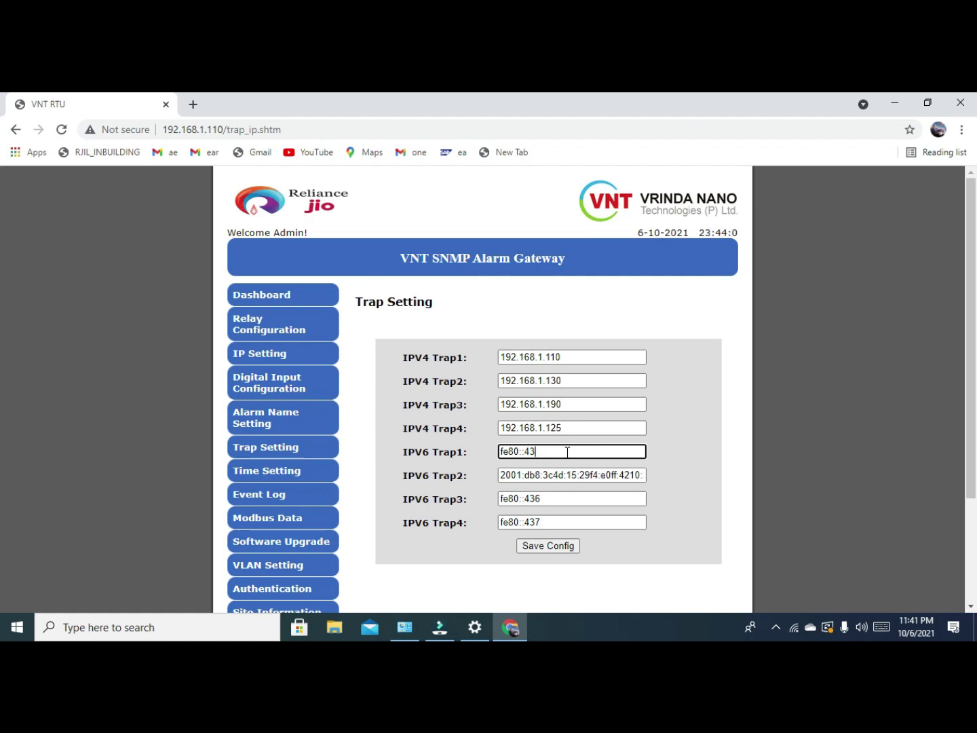
pyautogui.press('BackSpace')
pyautogui.press('BackSpace')
pyautogui.press('BackSpace')
pyautogui.press('BackSpace')
pyautogui.press('BackSpace')
pyautogui.press('BackSpace')
pyautogui.press('BackSpace')
pyautogui.press('BackSpace')
pyautogui.press('BackSpace')
pyautogui.write('2001:db8:3c4d:15')
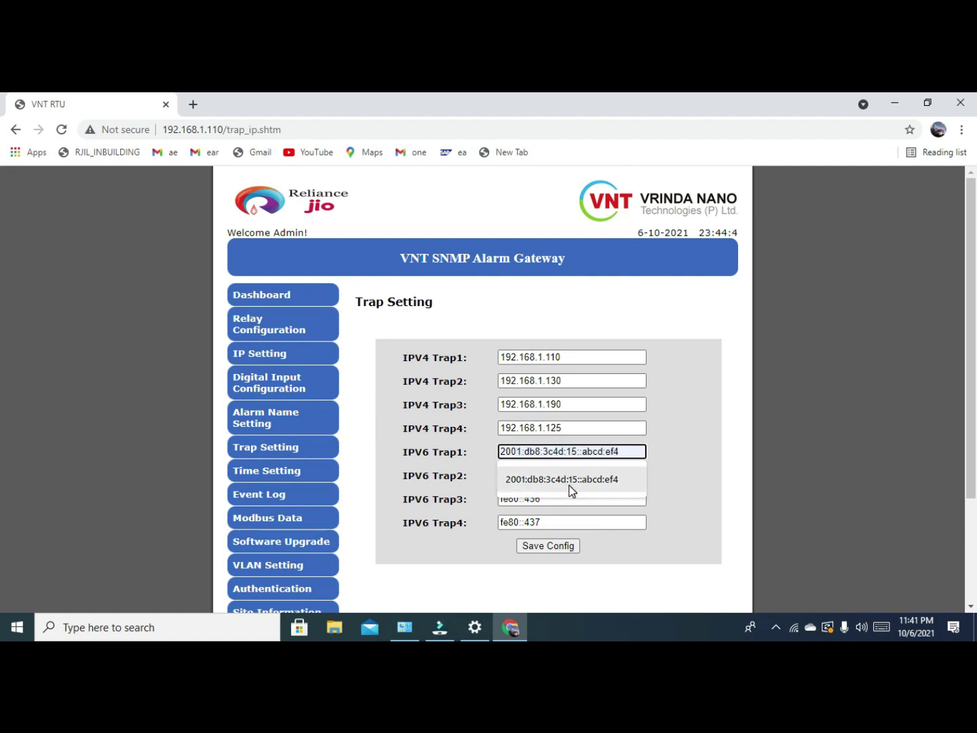
pyautogui.click(570, 479)
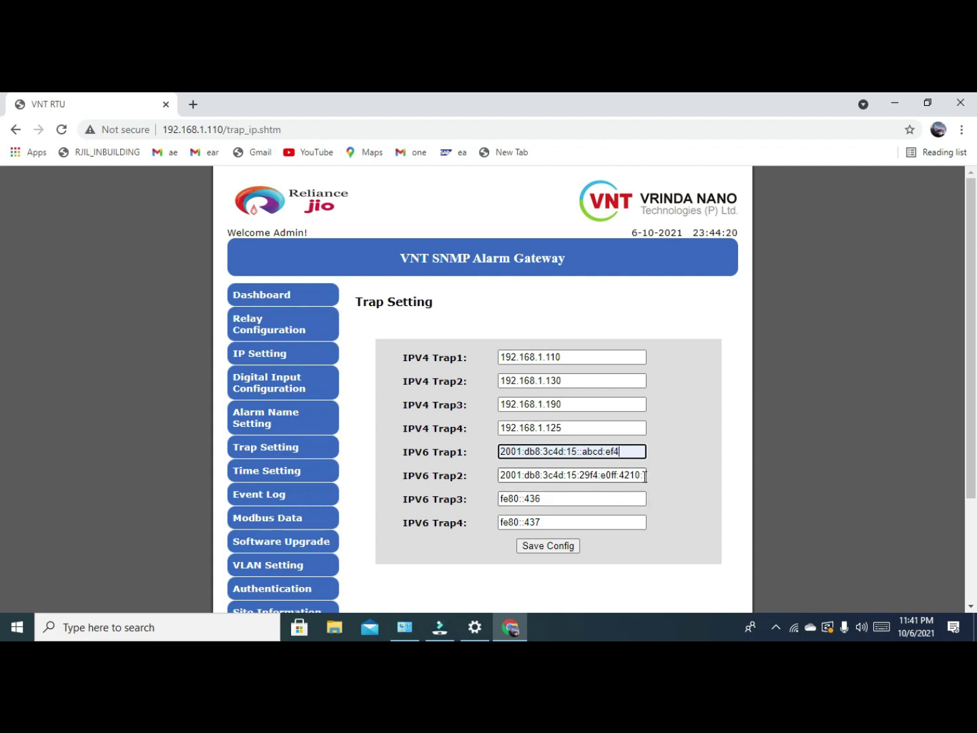
pyautogui.moveTo(643, 475); pyautogui.dragTo(470, 464)
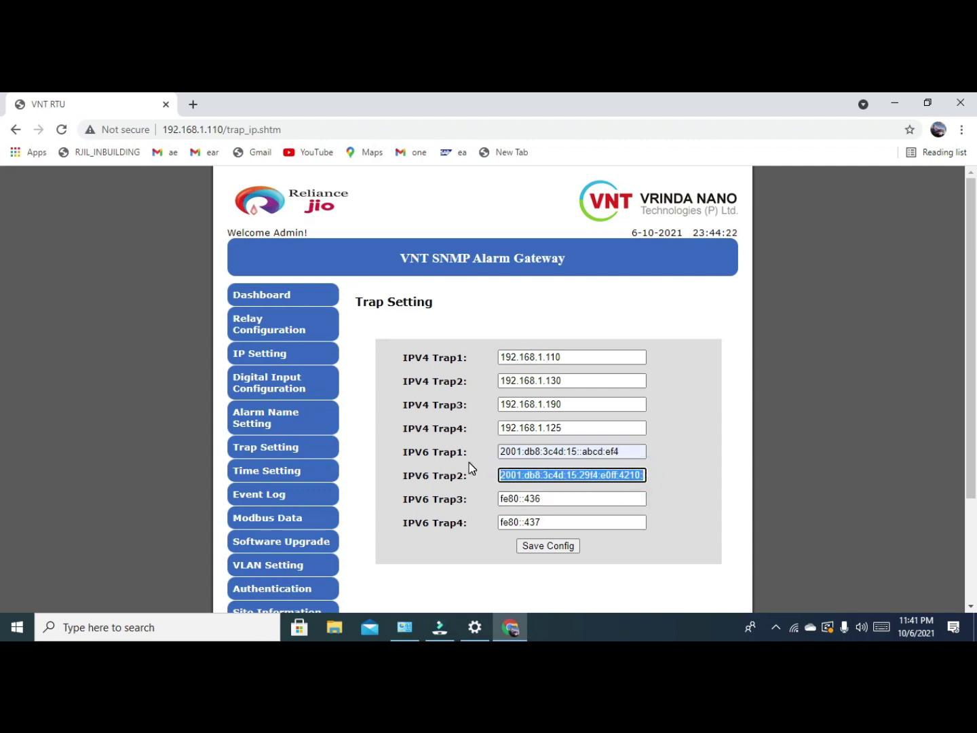
pyautogui.write('2f2')
pyautogui.press('BackSpace')
pyautogui.press('BackSpace')
pyautogui.press('BackSpace')
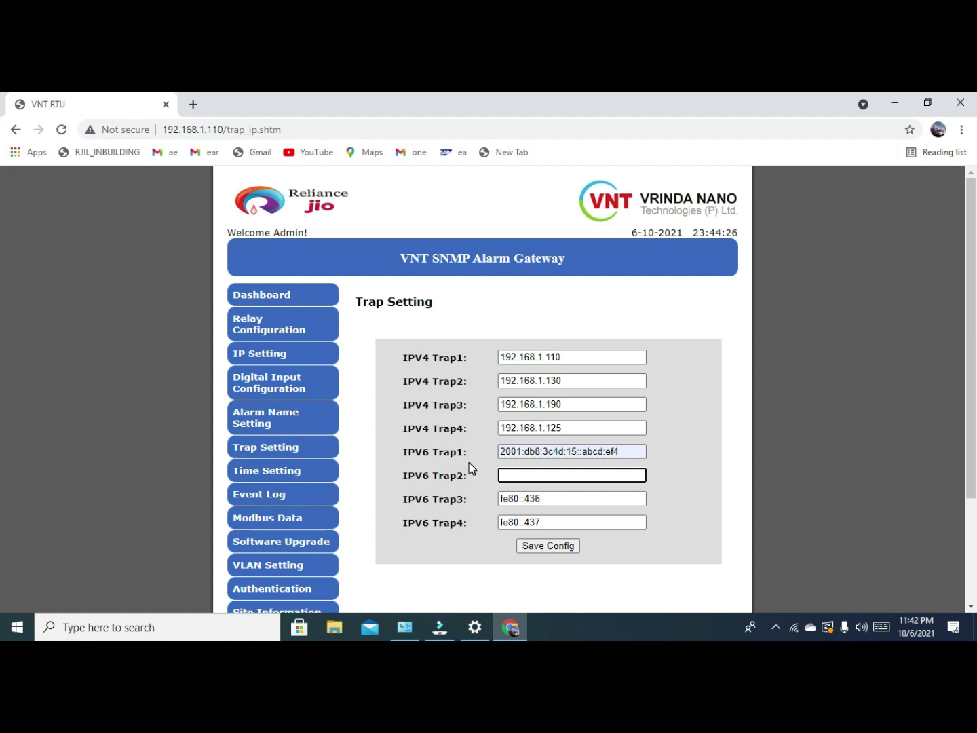
pyautogui.write('fe80::467')
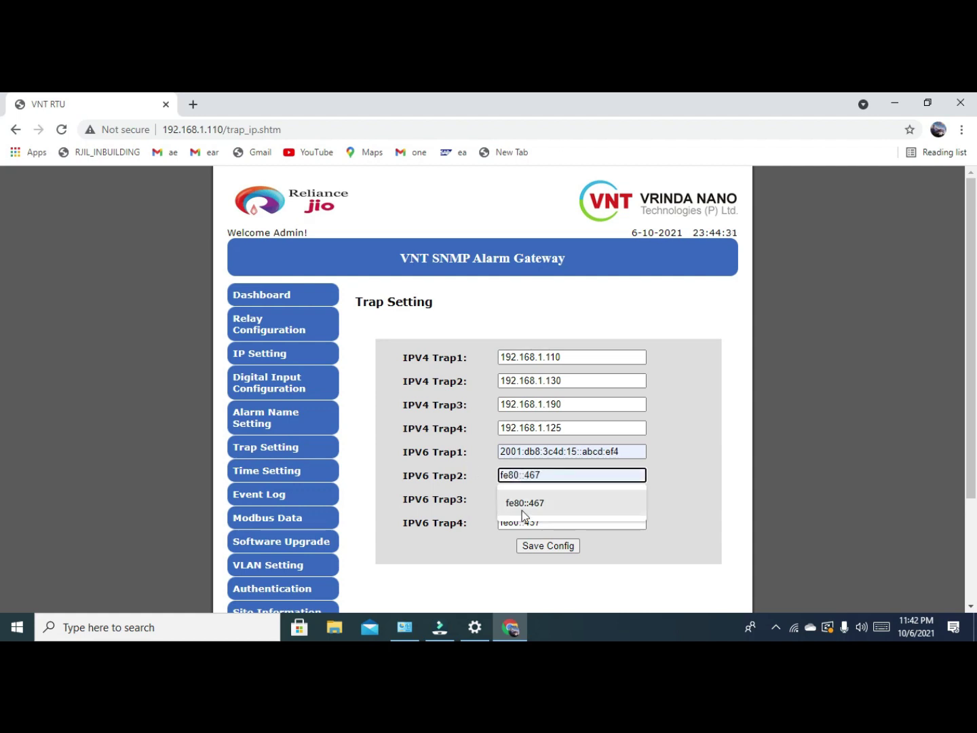
pyautogui.click(526, 505)
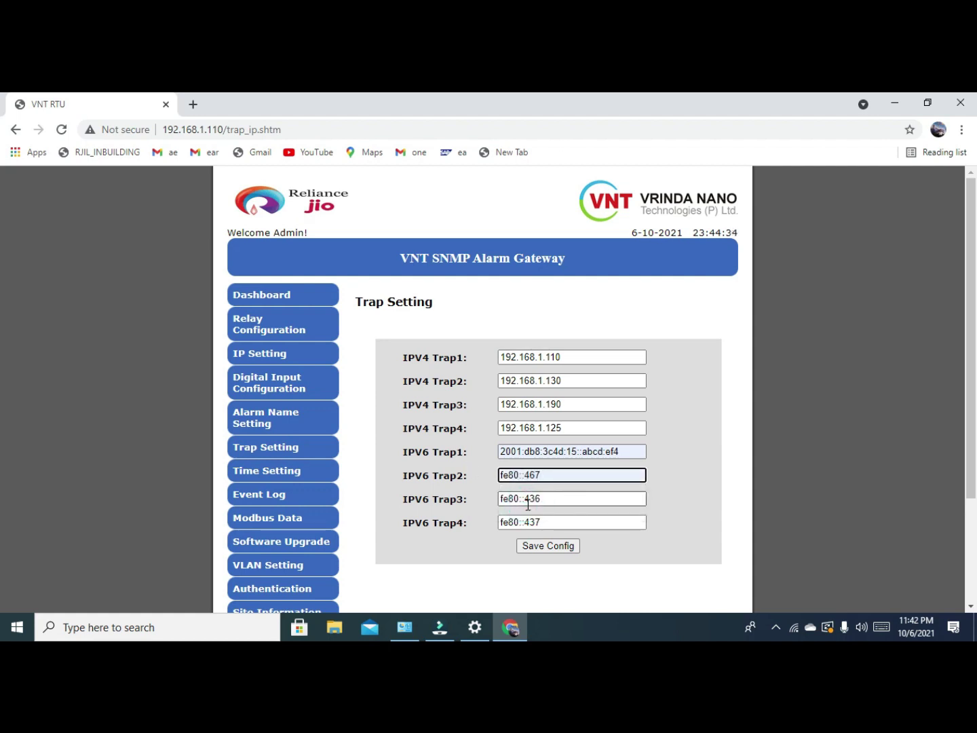
# Set IPv6 Trap3 to fe80::445 and Trap4 to fe80::450 using autofill suggestions.
pyautogui.press('Tab')
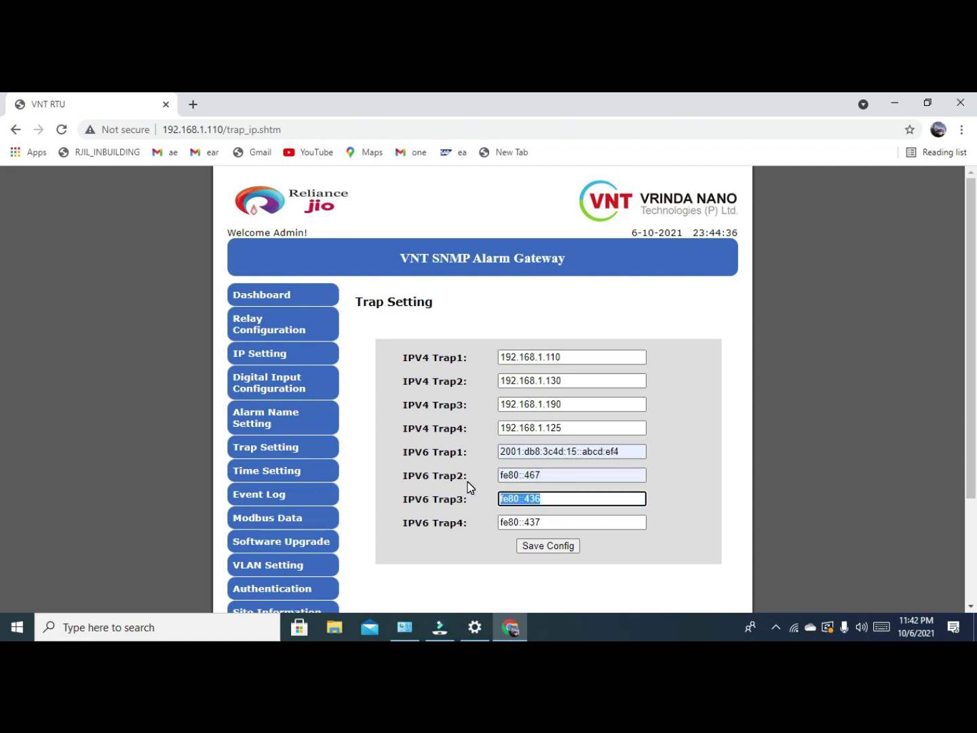
pyautogui.write('fe')
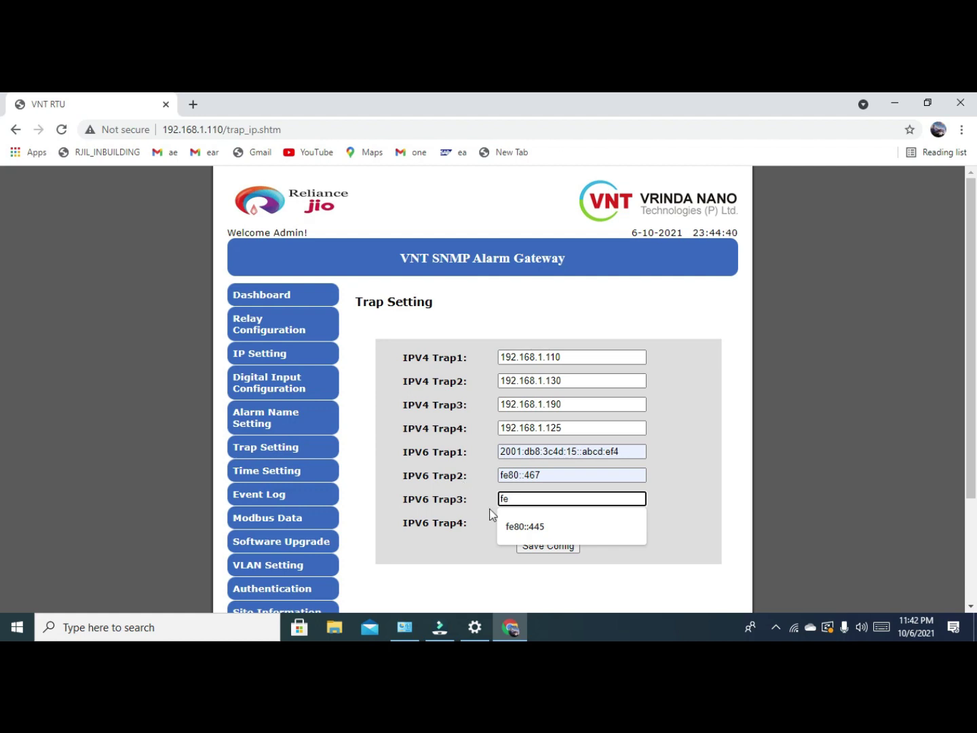
pyautogui.click(524, 527)
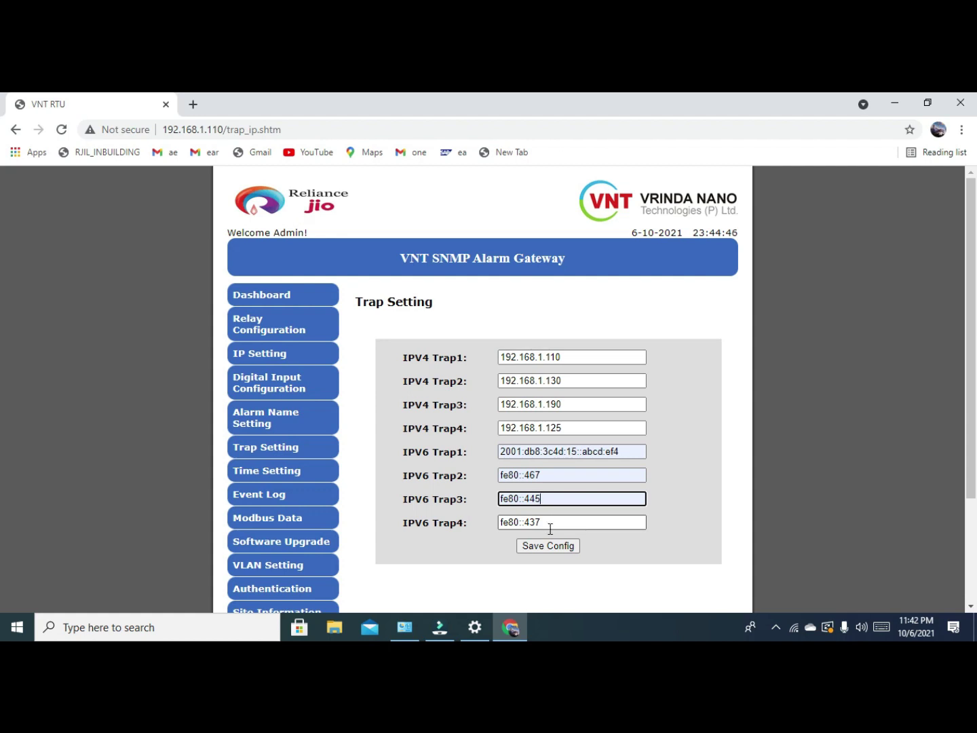
pyautogui.click(555, 523)
pyautogui.moveTo(515, 519); pyautogui.dragTo(479, 517)
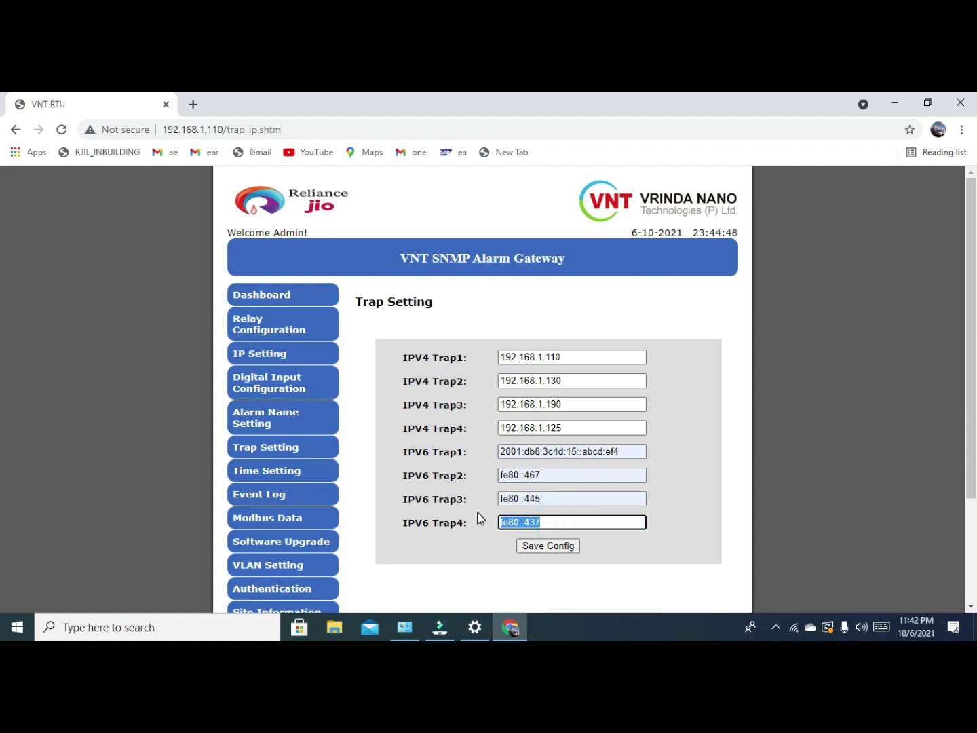
pyautogui.write('f')
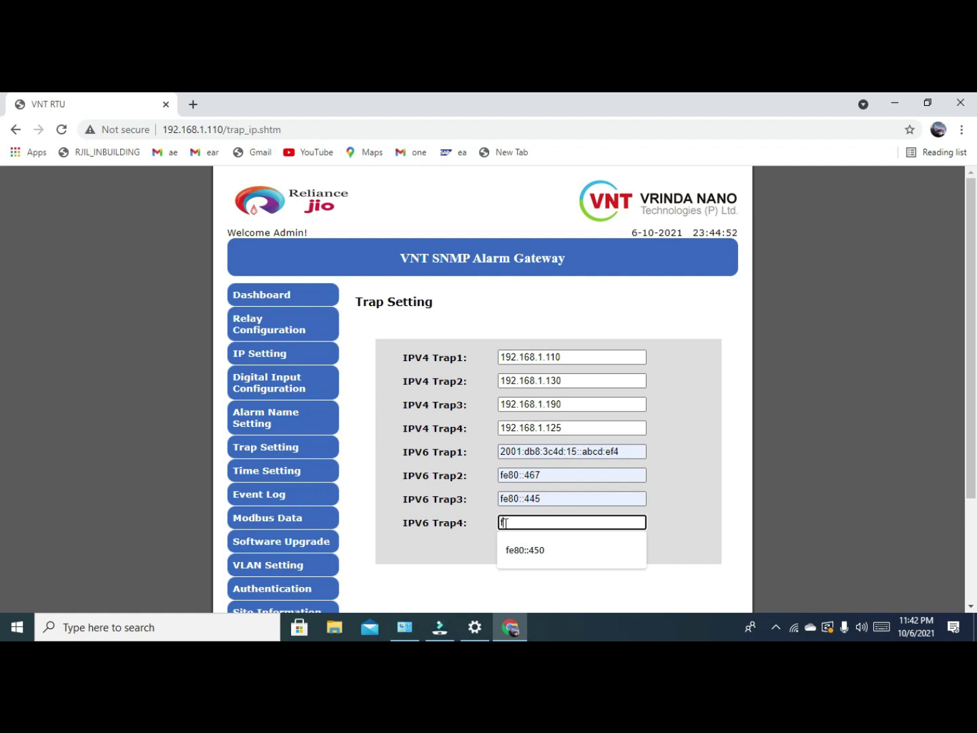
pyautogui.click(532, 550)
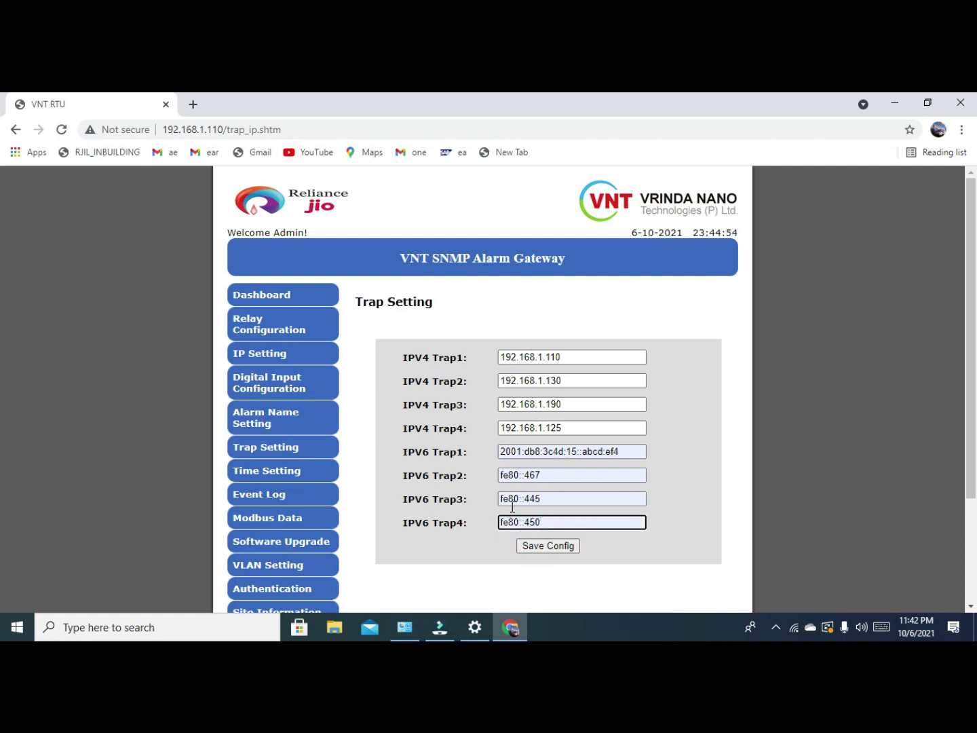
# Save all eight trap destination addresses with Save Config.
pyautogui.scroll(-3, 495, 484)
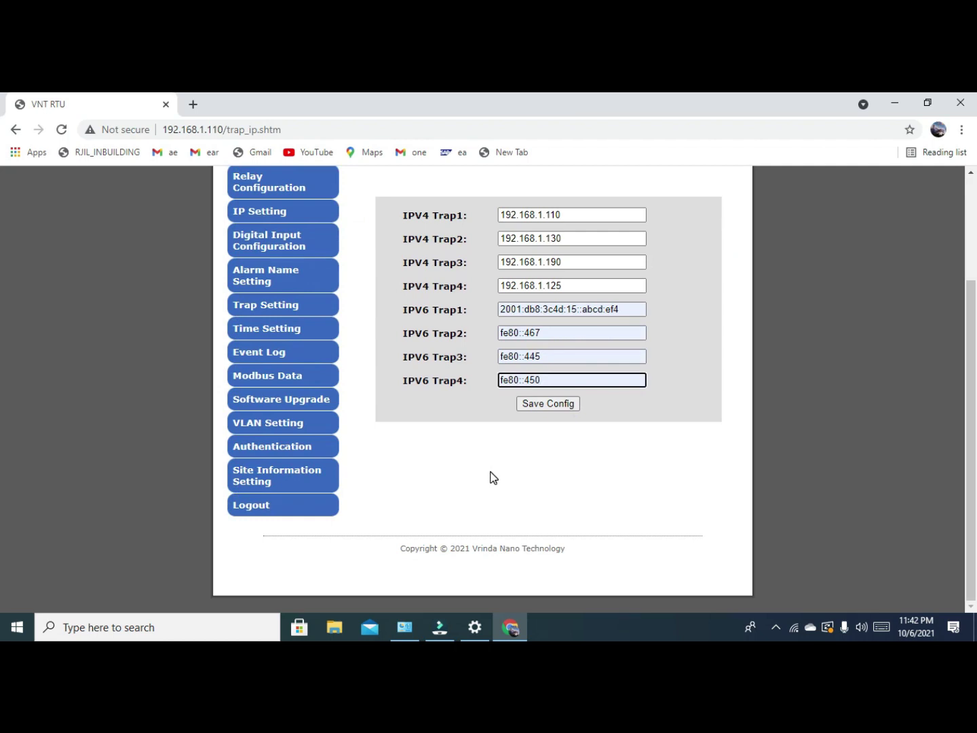
pyautogui.moveTo(968, 438); pyautogui.dragTo(973, 379)
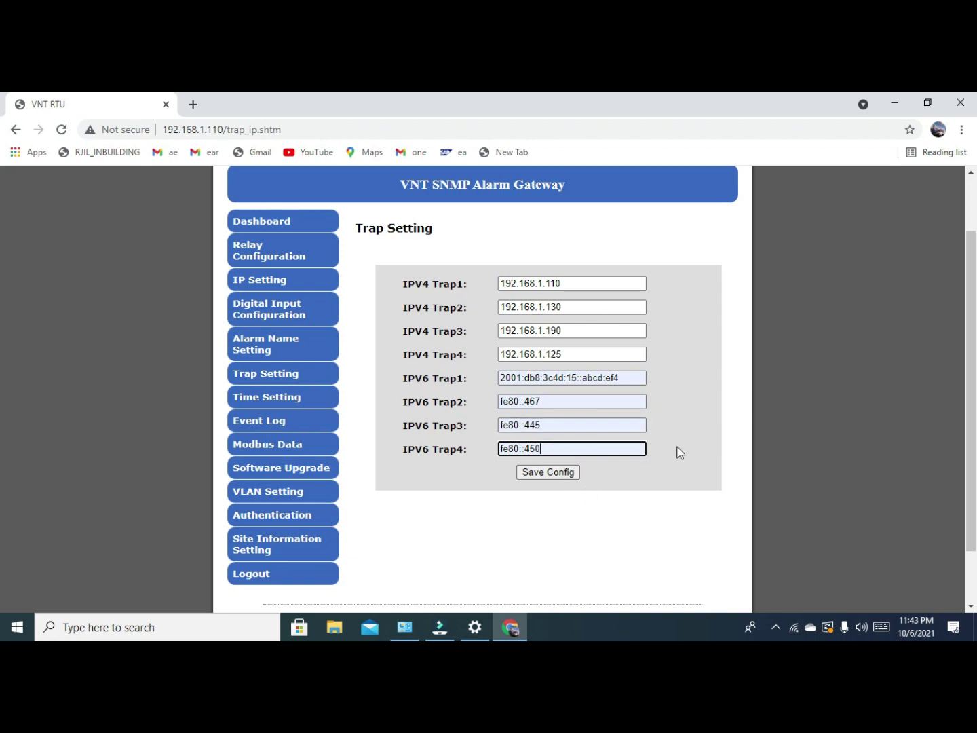
pyautogui.click(552, 473)
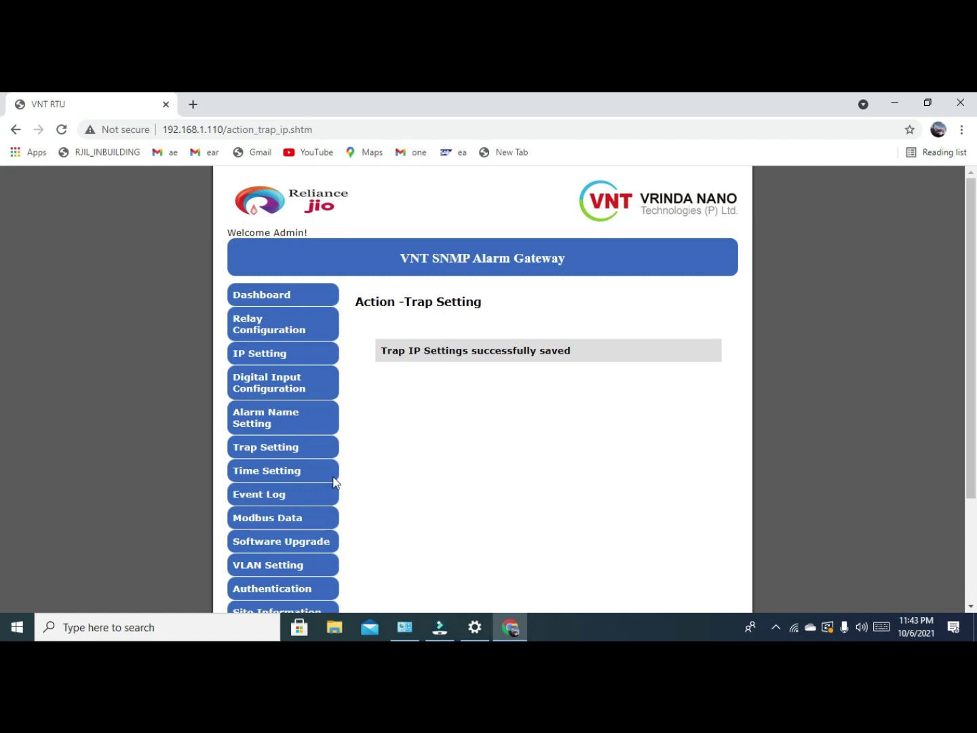
# Open Time Setting and keep the NTP IP version at IPv6.
pyautogui.click(304, 483)
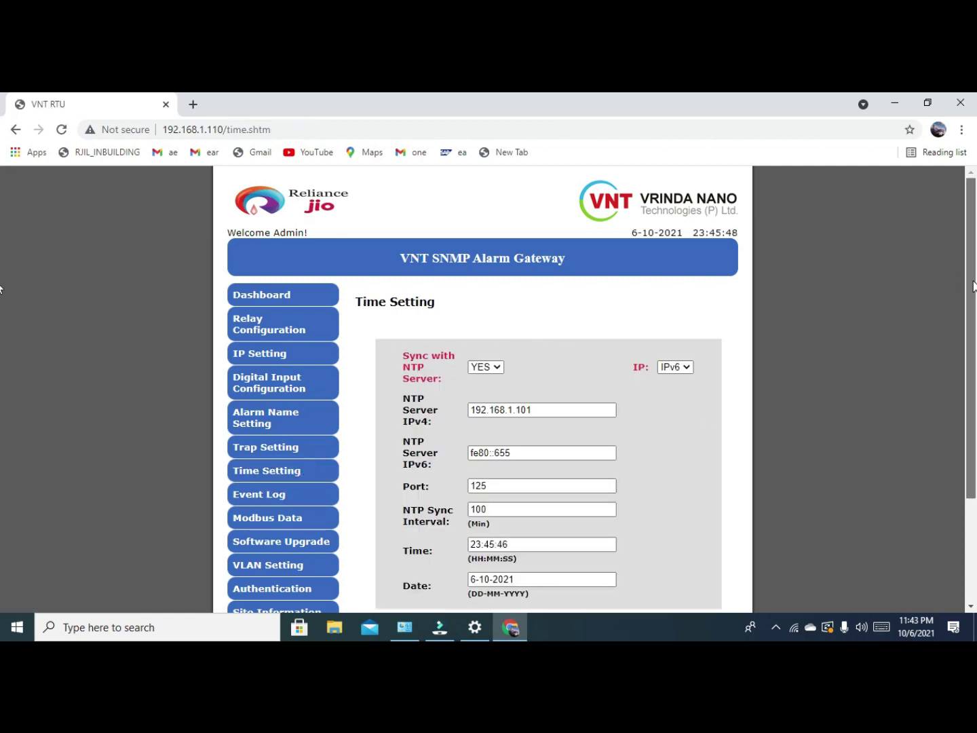
pyautogui.scroll(-2, 848, 326)
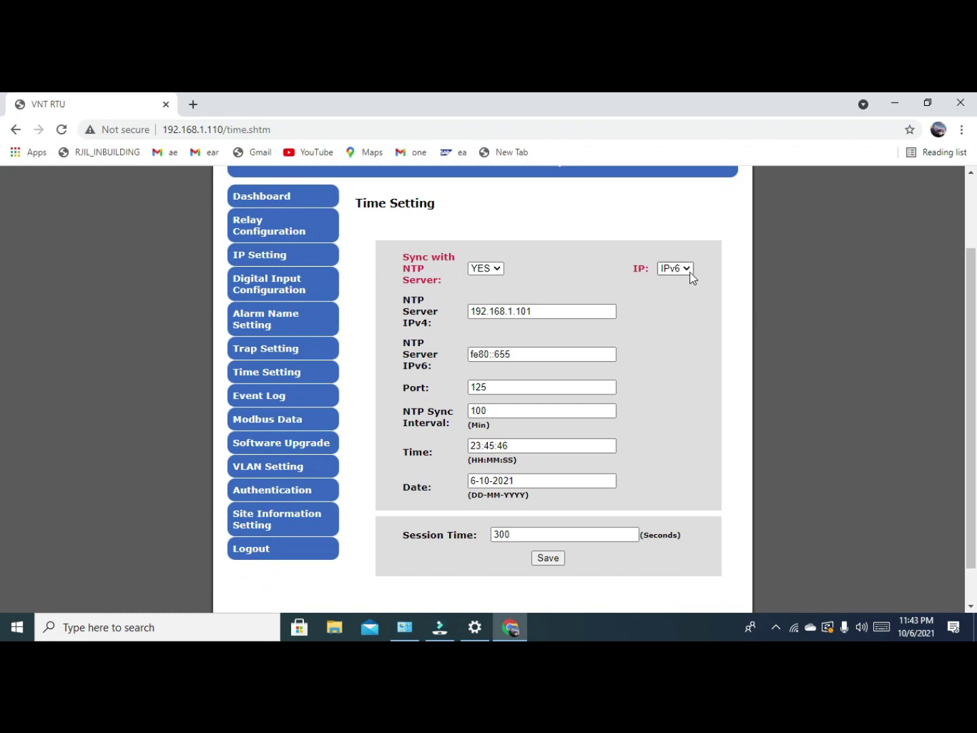
pyautogui.click(690, 271)
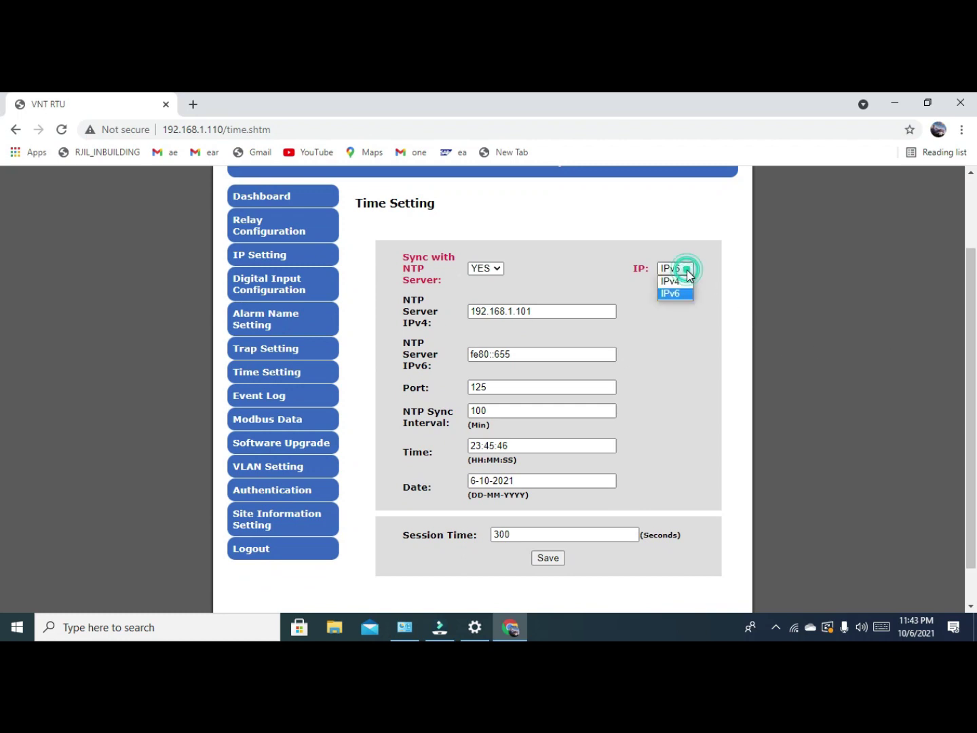
pyautogui.click(657, 347)
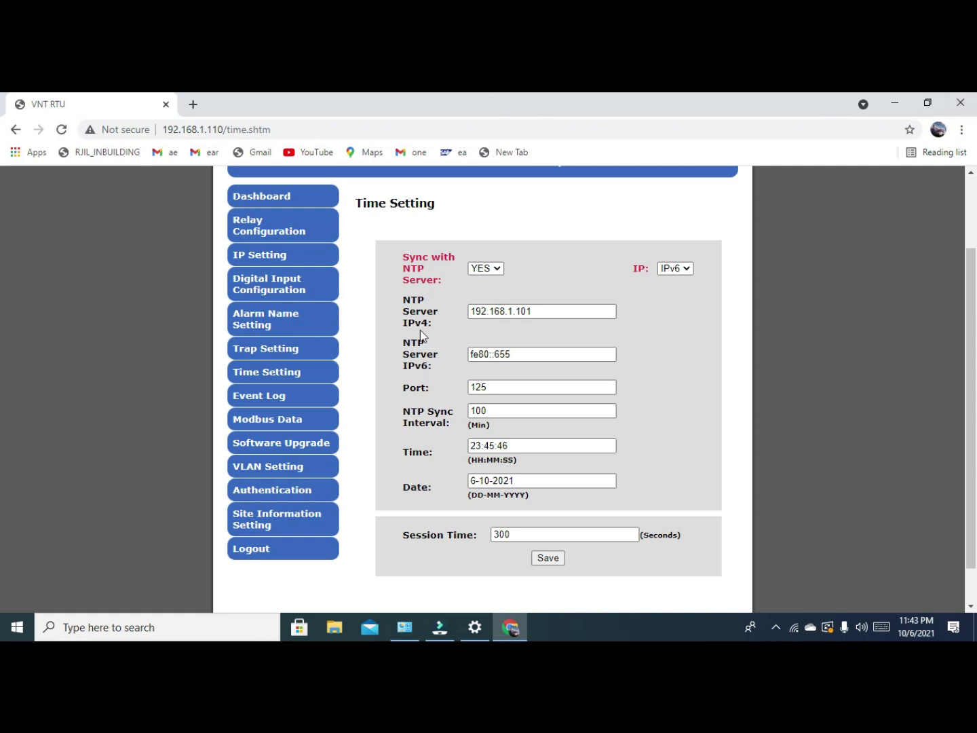
# Replace the NTP server IPv6 address fe80::655 with fe80::500.
pyautogui.click(566, 311)
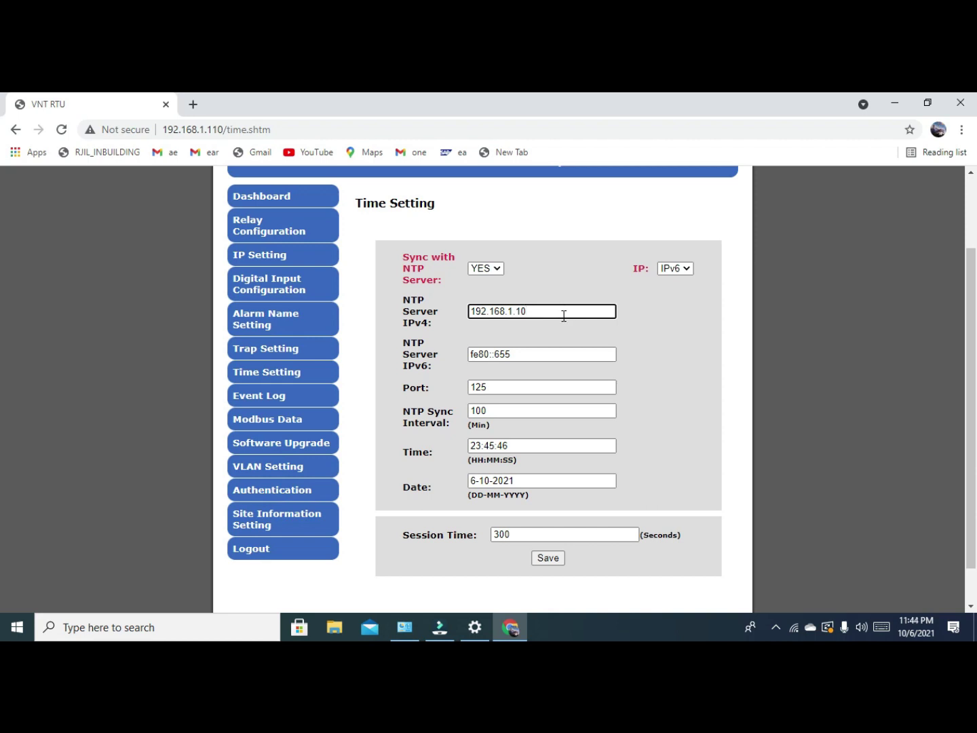
pyautogui.click(531, 352)
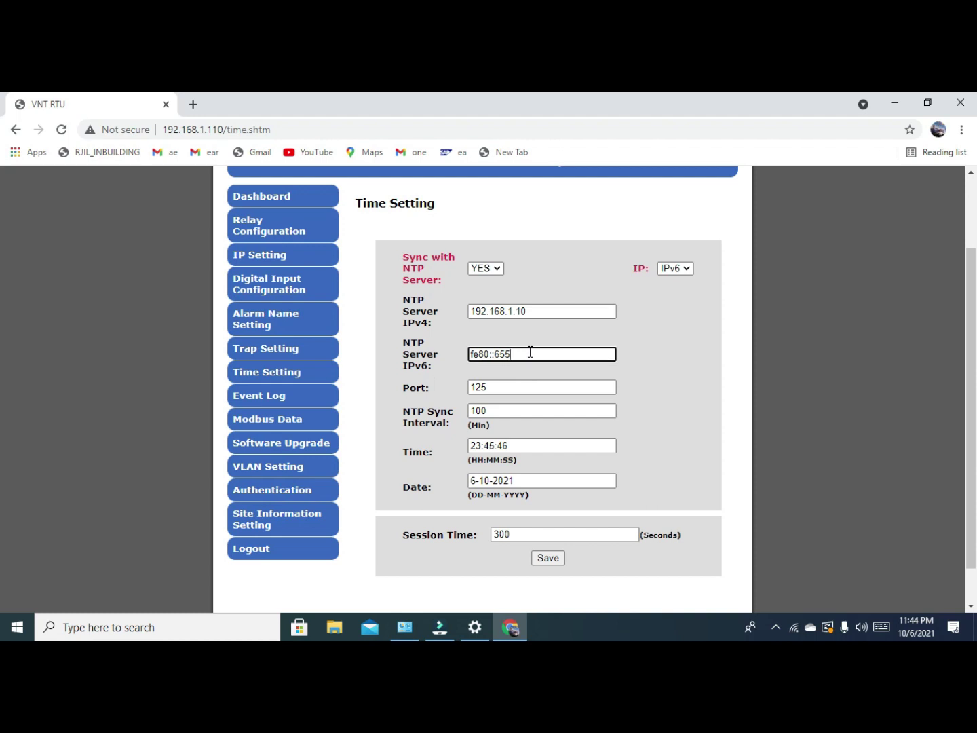
pyautogui.press('BackSpace')
pyautogui.press('BackSpace')
pyautogui.press('BackSpace')
pyautogui.press('BackSpace')
pyautogui.press('BackSpace')
pyautogui.press('BackSpace')
pyautogui.press('BackSpace')
pyautogui.press('BackSpace')
pyautogui.press('BackSpace')
pyautogui.write('f')
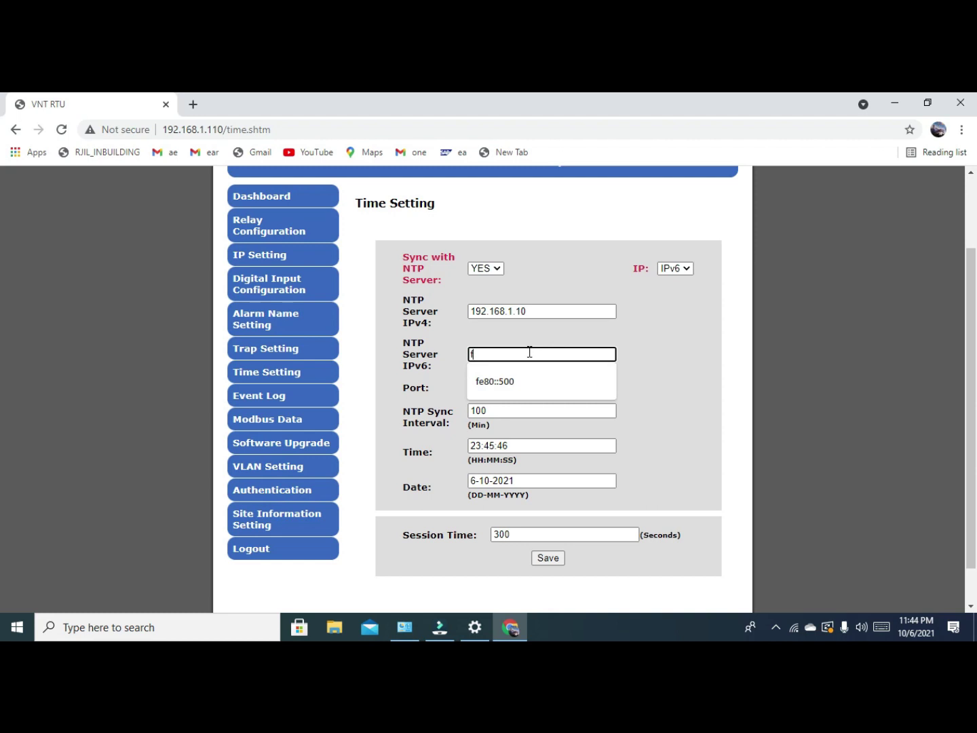
pyautogui.click(517, 382)
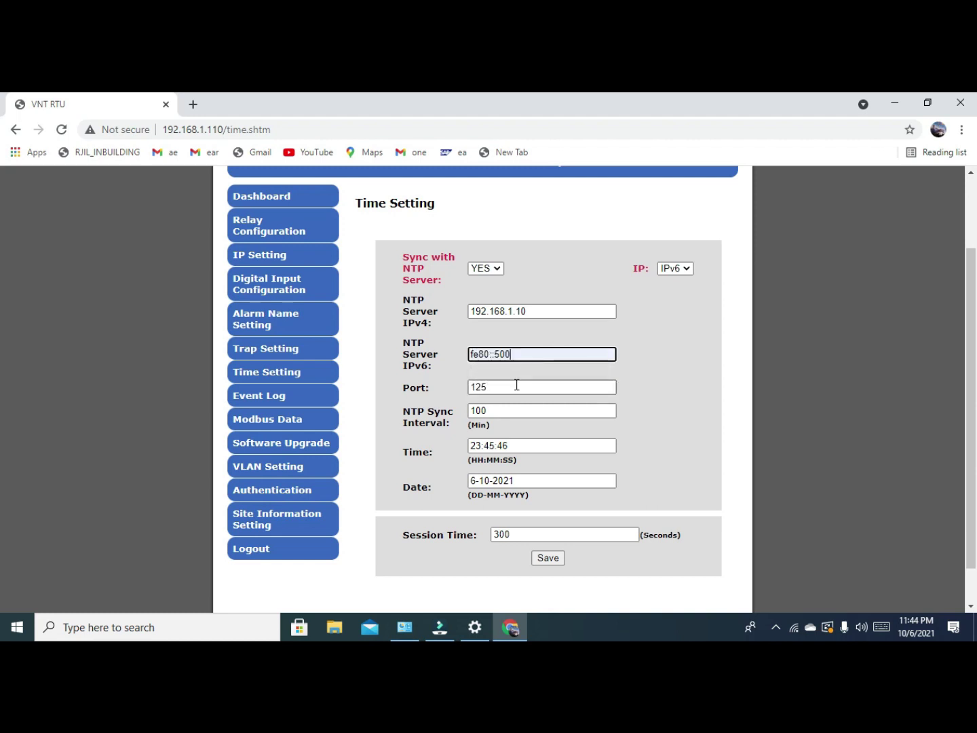
# Change the last digit of the NTP port number to 3.
pyautogui.click(516, 385)
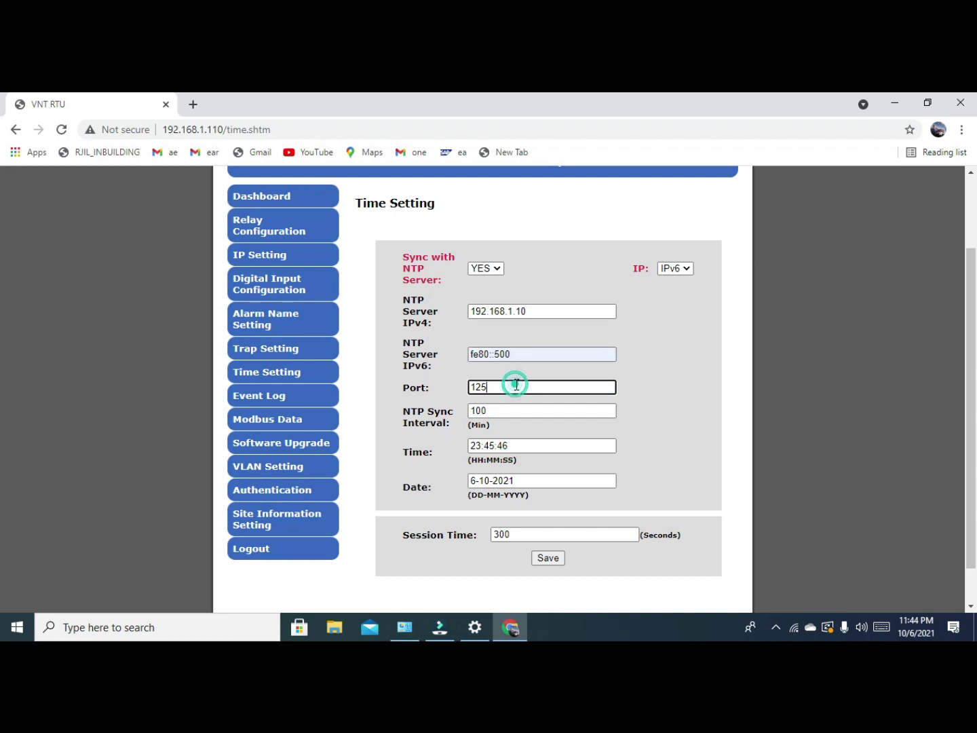
pyautogui.press('BackSpace')
pyautogui.write('3')
# Enter 11:45:45 as the clock time and save the time settings.
pyautogui.tripleClick(530, 445)
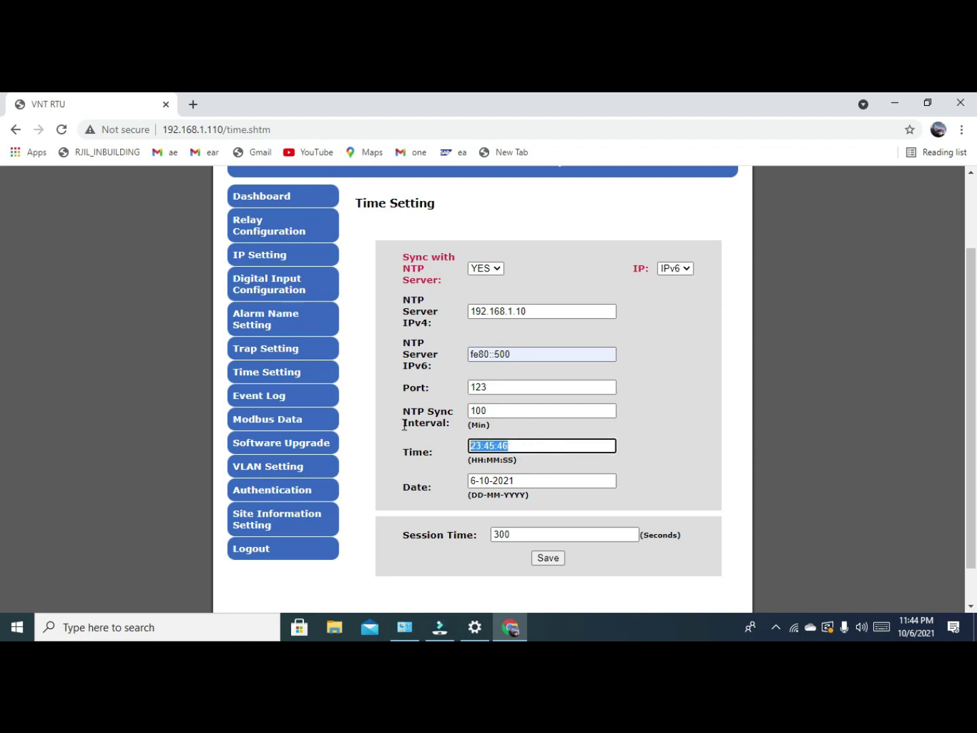
pyautogui.write('9.21:3')
pyautogui.click(479, 446)
pyautogui.press('BackSpace')
pyautogui.write(':')
pyautogui.click(518, 445)
pyautogui.press('BackSpace')
pyautogui.press('BackSpace')
pyautogui.press('BackSpace')
pyautogui.press('BackSpace')
pyautogui.press('BackSpace')
pyautogui.press('BackSpace')
pyautogui.click(523, 408)
pyautogui.click(509, 446)
pyautogui.write('11:45:45')
pyautogui.click(556, 558)
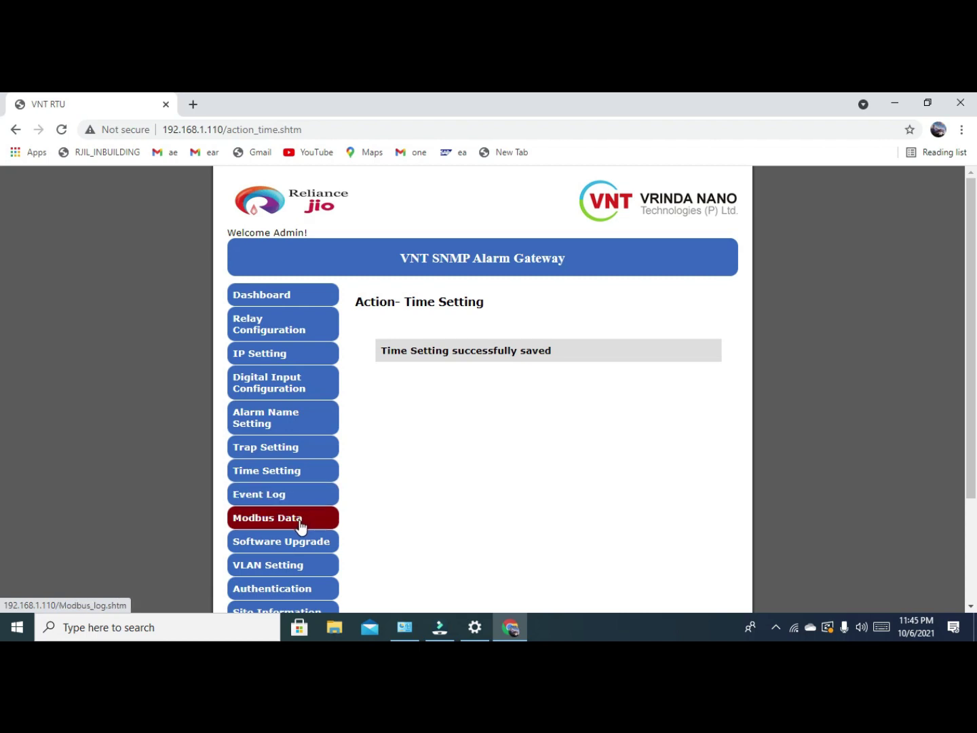
# Set RS 485 Modbus Communication to Disable on the Modbus Data page and save.
pyautogui.click(301, 527)
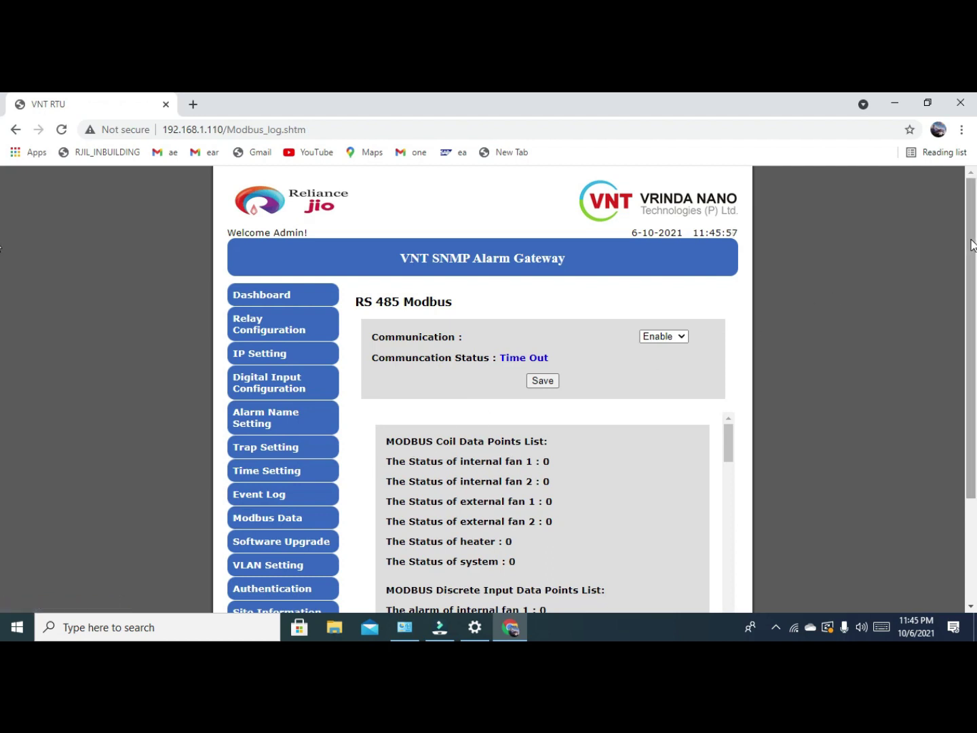
pyautogui.moveTo(972, 244); pyautogui.dragTo(972, 338)
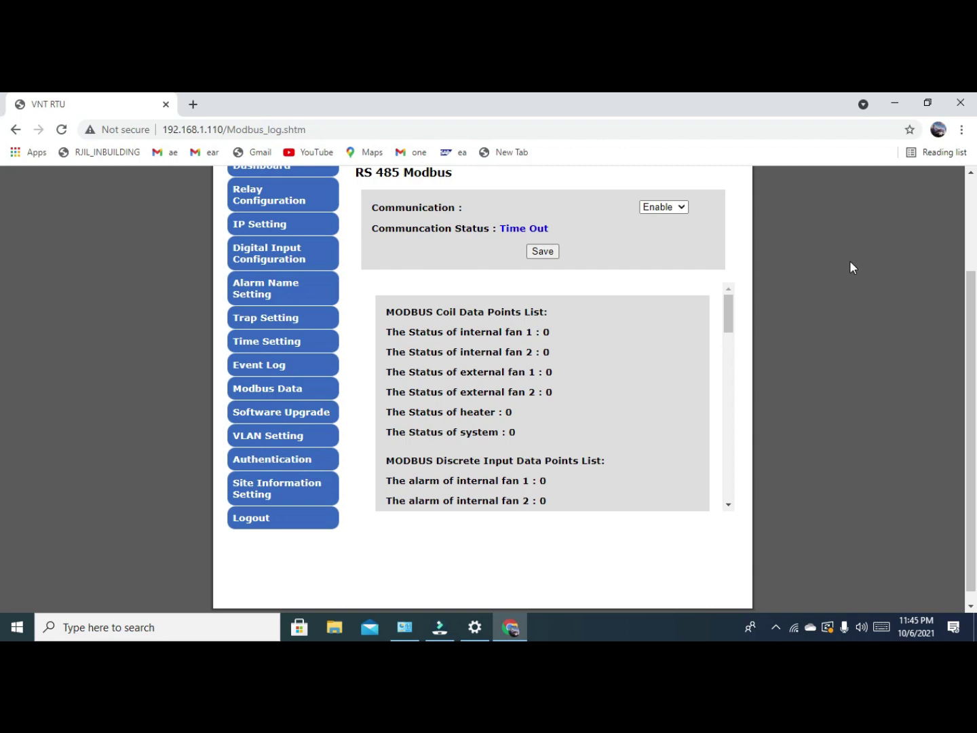
pyautogui.scroll(2, 382, 187)
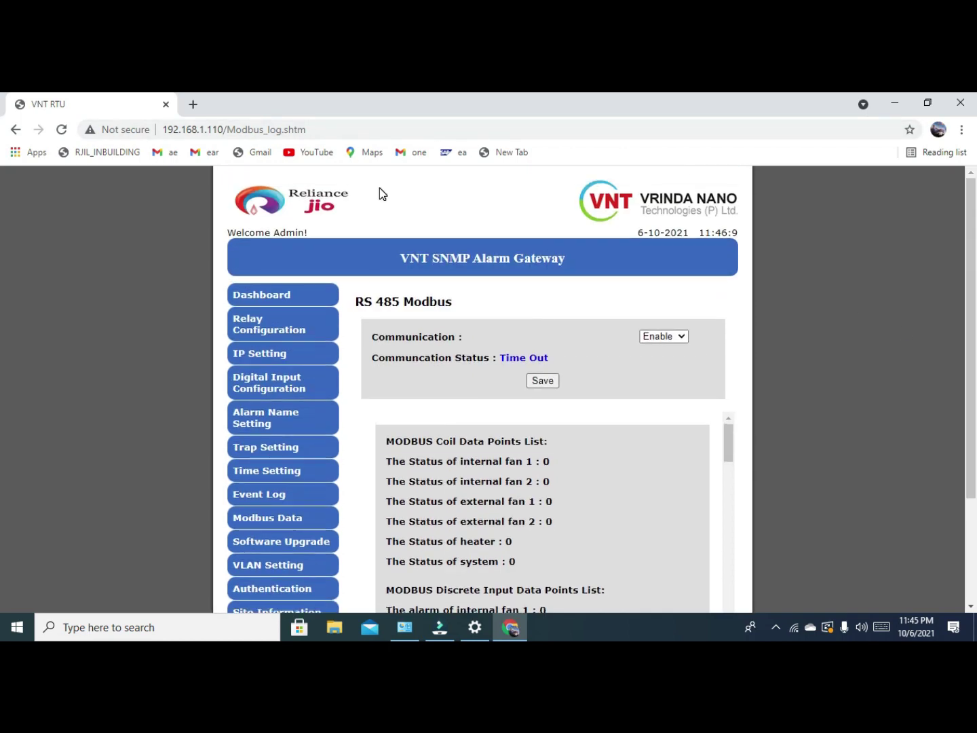
pyautogui.click(681, 337)
pyautogui.click(673, 362)
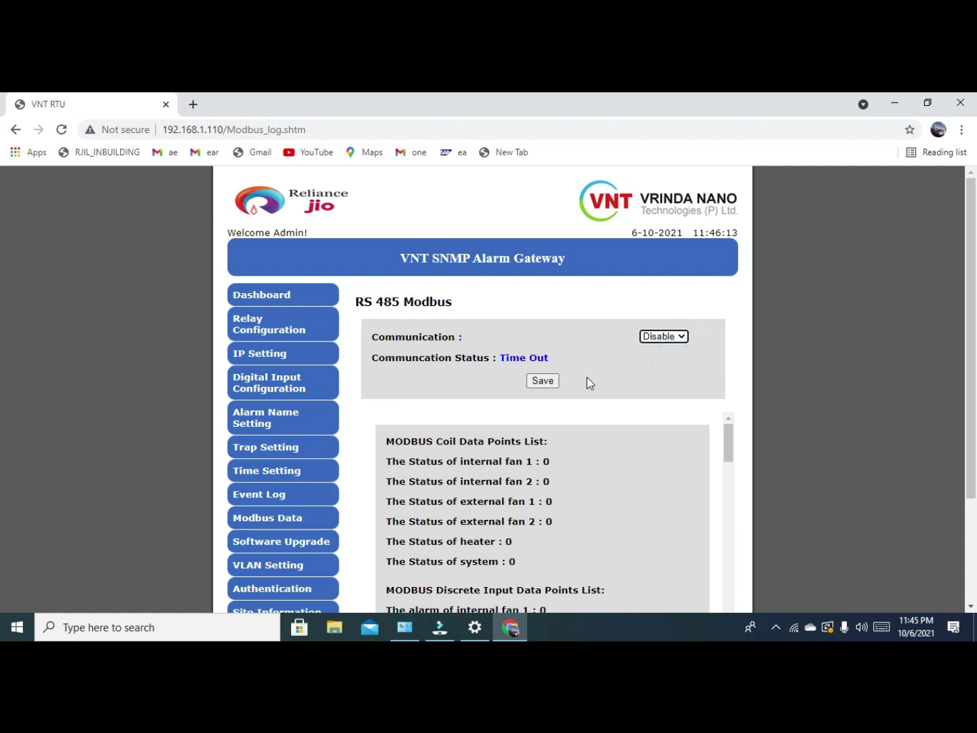
pyautogui.click(548, 382)
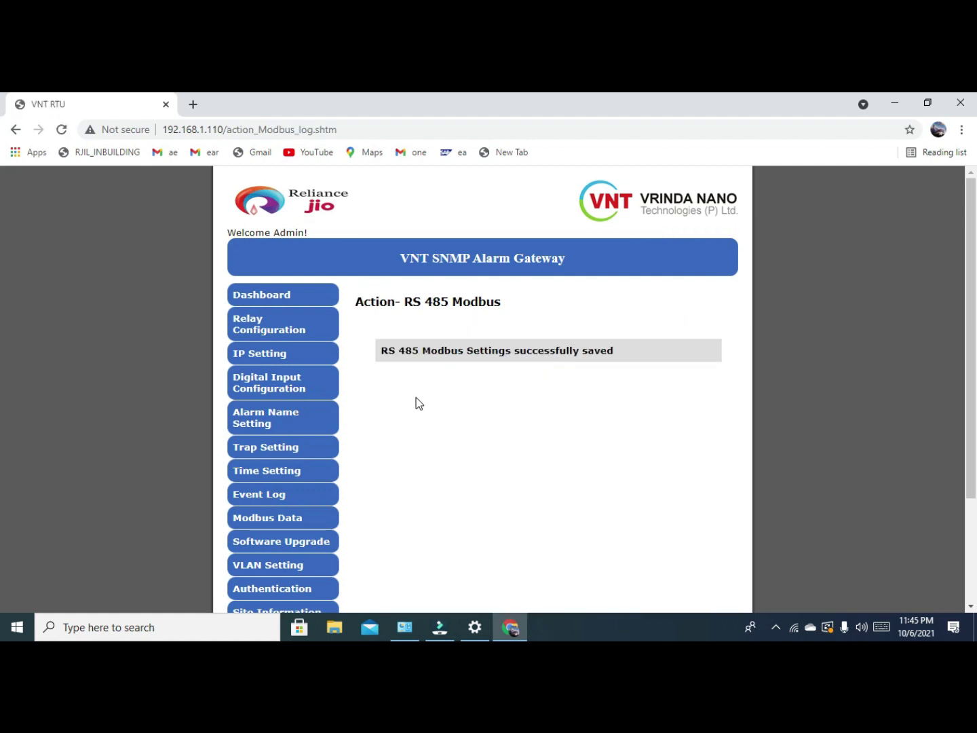
# Review the Firmware/Configuration File Upgrade page, then go to VLAN Setting.
pyautogui.click(309, 542)
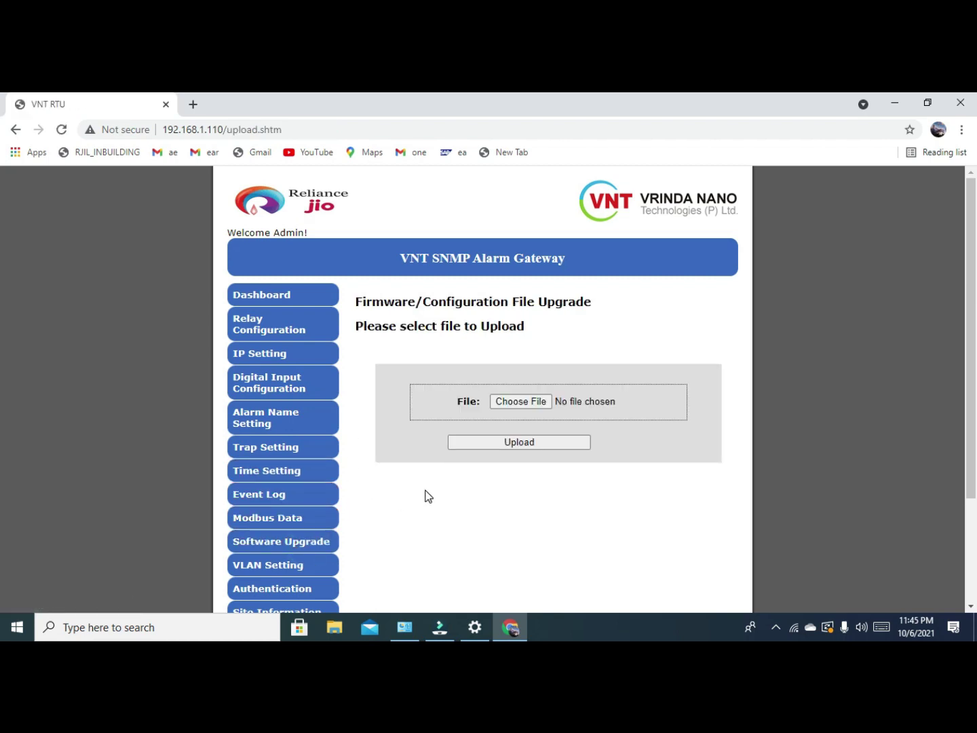
pyautogui.scroll(-1, 426, 495)
pyautogui.scroll(-2, 426, 496)
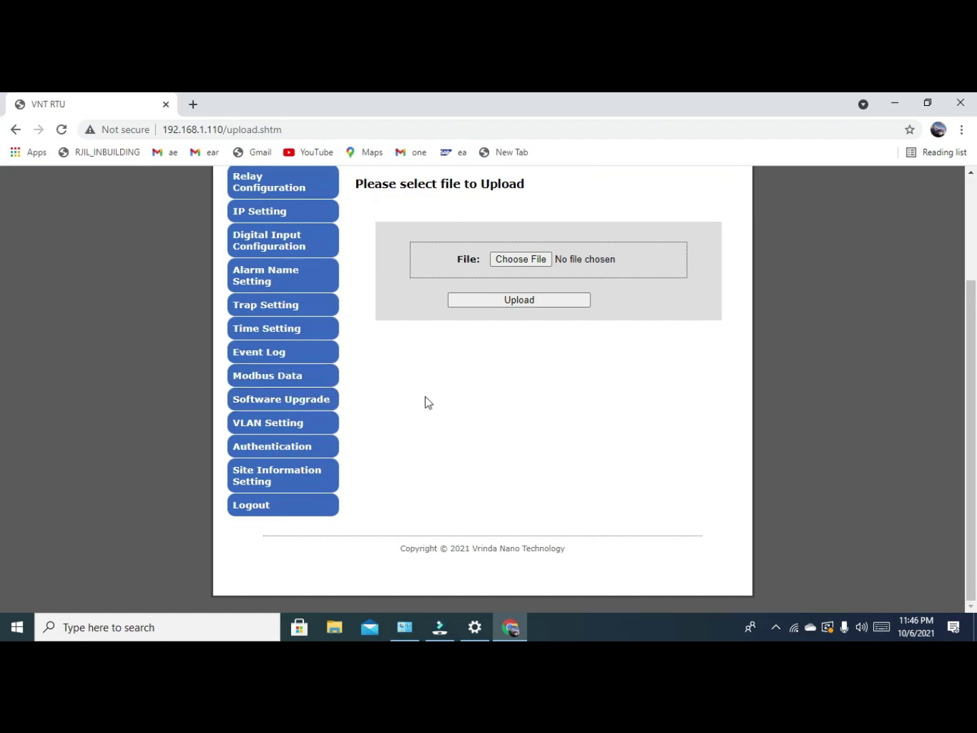
pyautogui.click(307, 428)
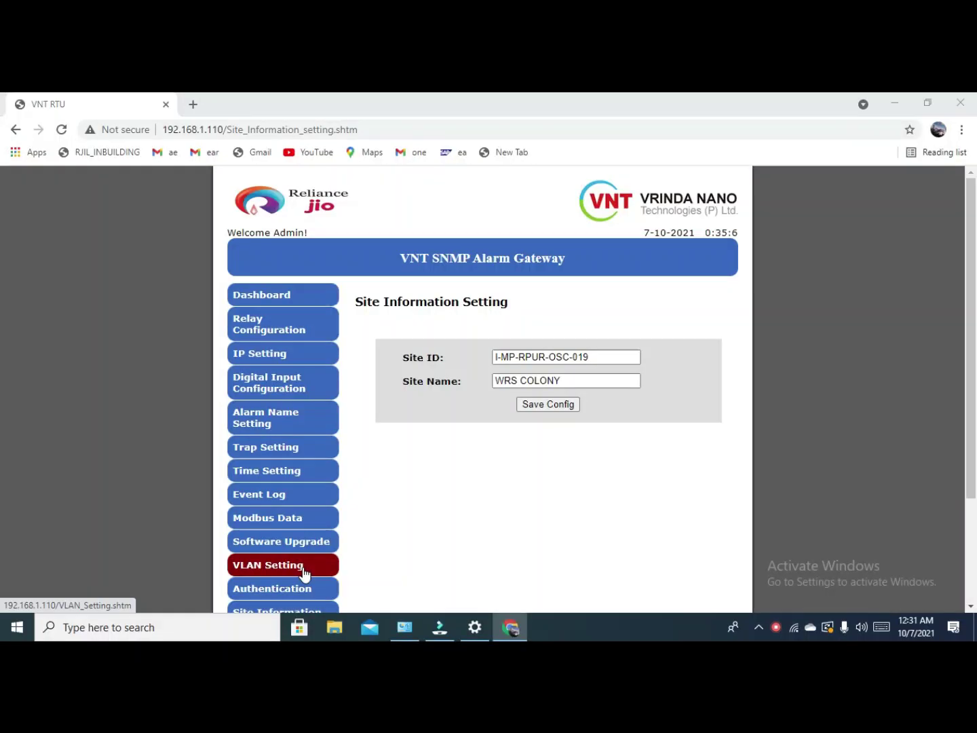
# Open VLAN Setting to show Uplink and ports 1–3 enabled on VLAN 952, tagged YES.
pyautogui.click(303, 571)
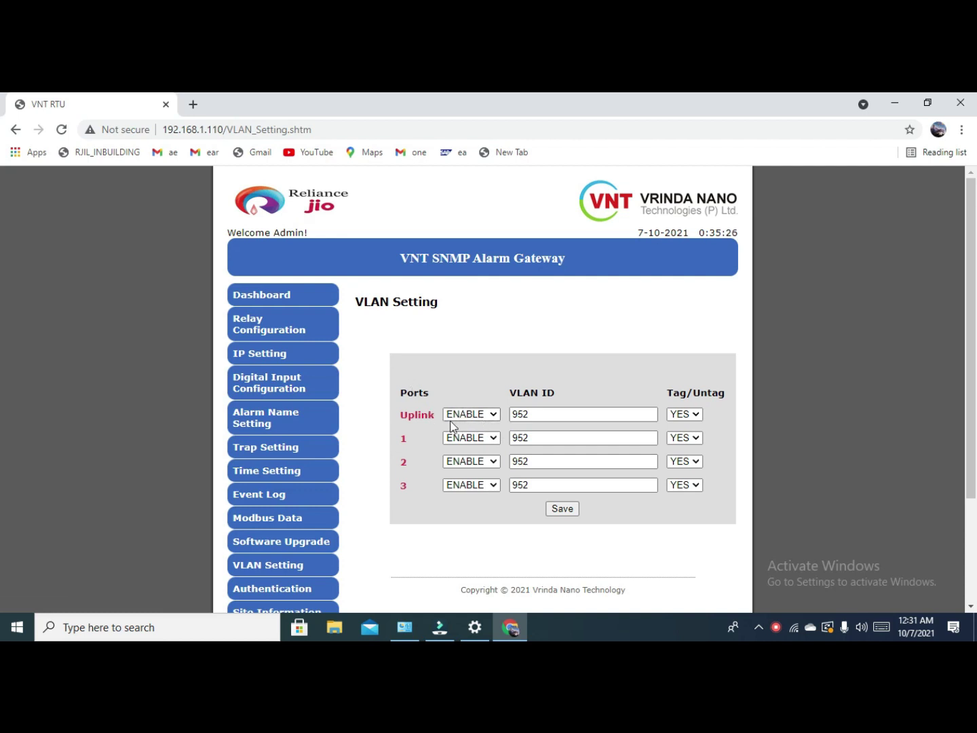
# Set ports 1, 2 and 3 to DISABLE.
pyautogui.click(492, 436)
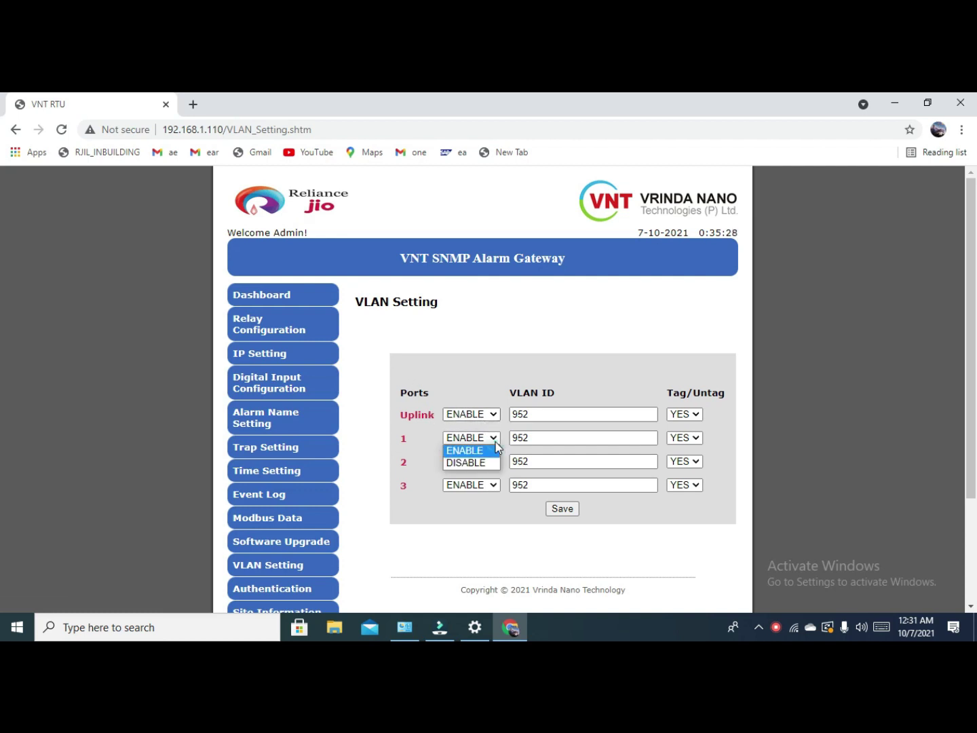
pyautogui.click(485, 465)
pyautogui.click(485, 461)
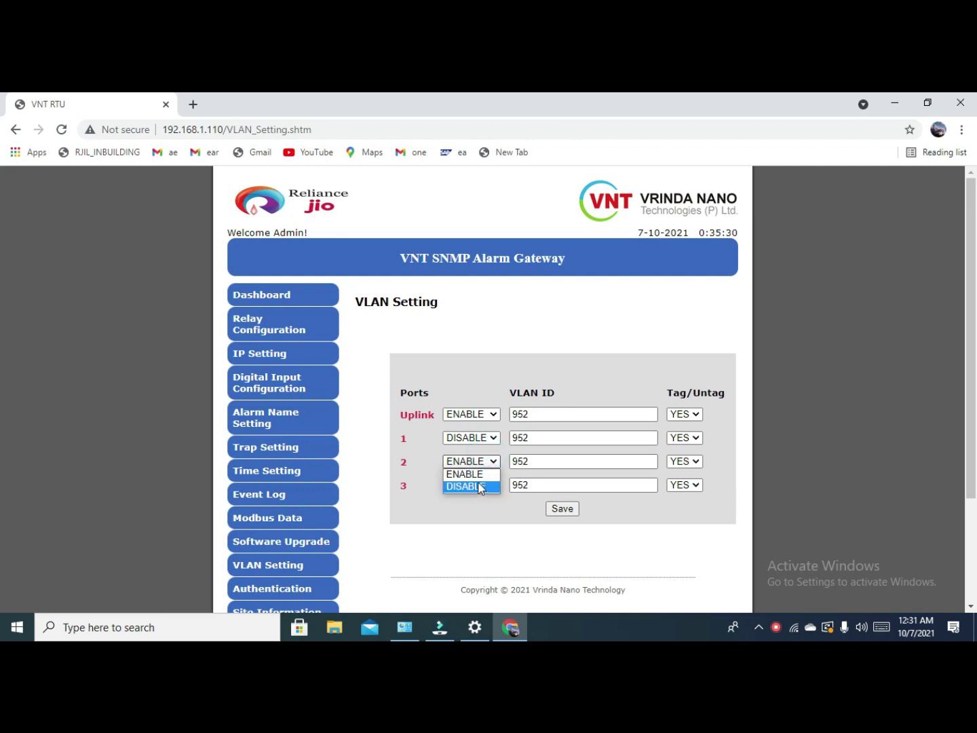
pyautogui.click(479, 486)
pyautogui.click(475, 509)
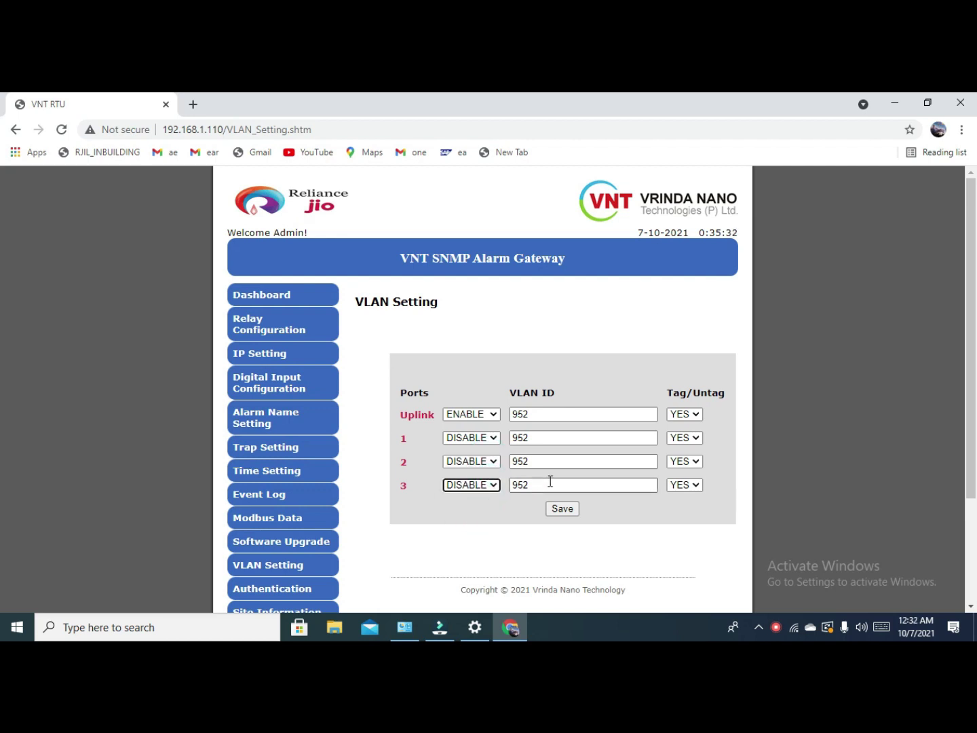
# Set Tag/Untag to NO for ports 1, 2 and 3.
pyautogui.click(688, 437)
pyautogui.click(681, 462)
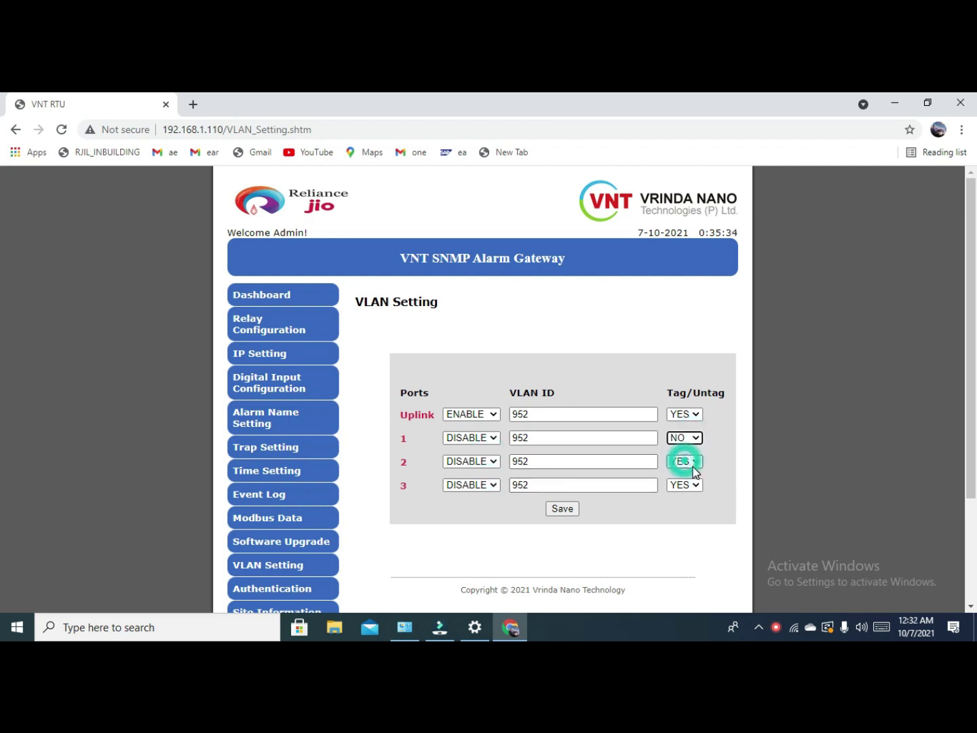
pyautogui.click(691, 463)
pyautogui.click(684, 473)
pyautogui.click(687, 484)
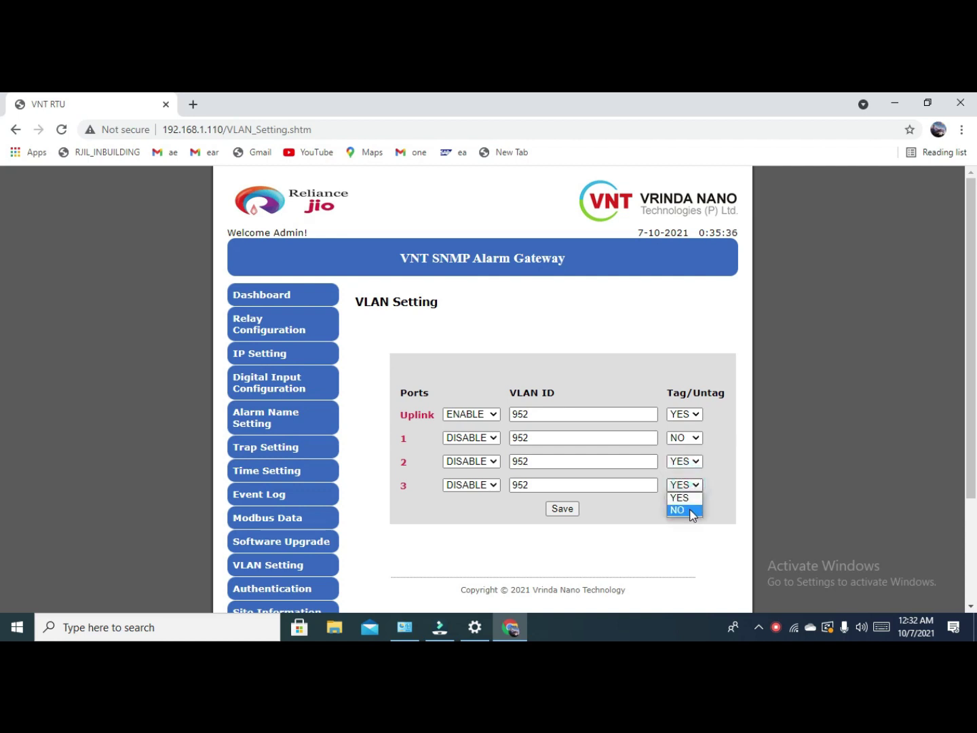
pyautogui.click(687, 498)
pyautogui.click(692, 462)
pyautogui.click(693, 487)
pyautogui.click(691, 484)
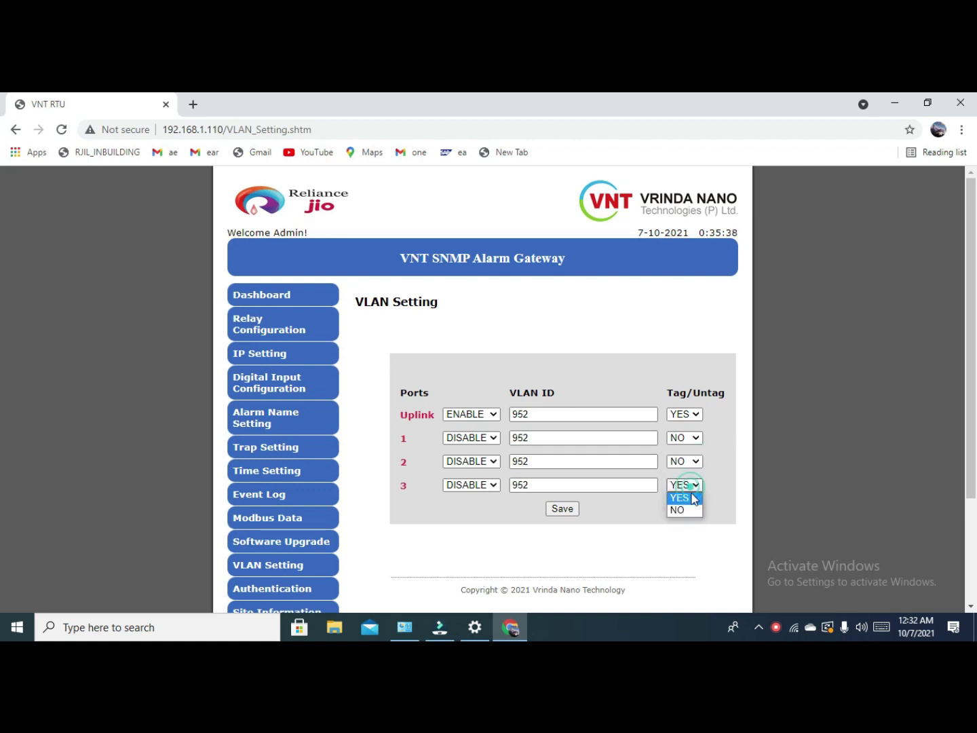
pyautogui.click(697, 513)
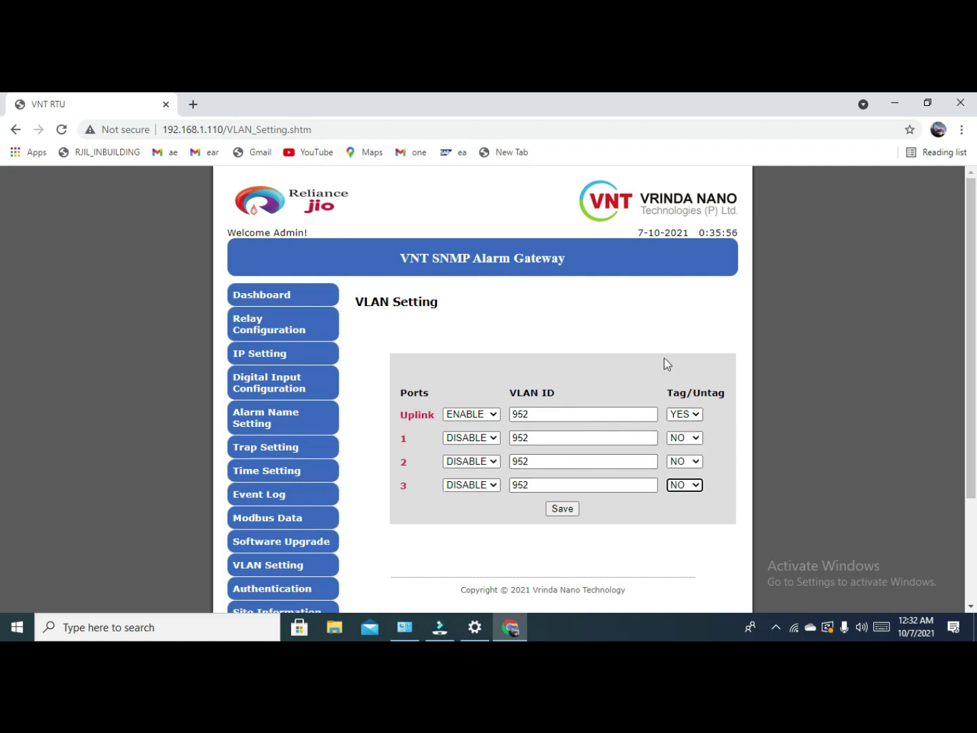
# Set ports 1, 2 and 3 back to ENABLE.
pyautogui.click(497, 440)
pyautogui.click(490, 450)
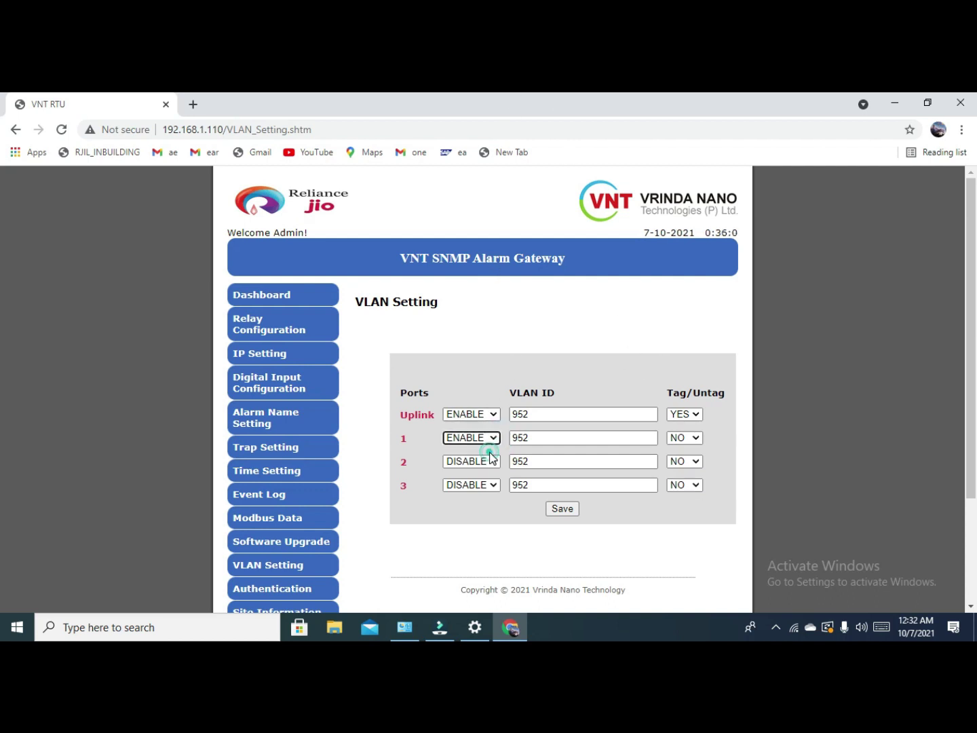
pyautogui.click(486, 462)
pyautogui.click(480, 474)
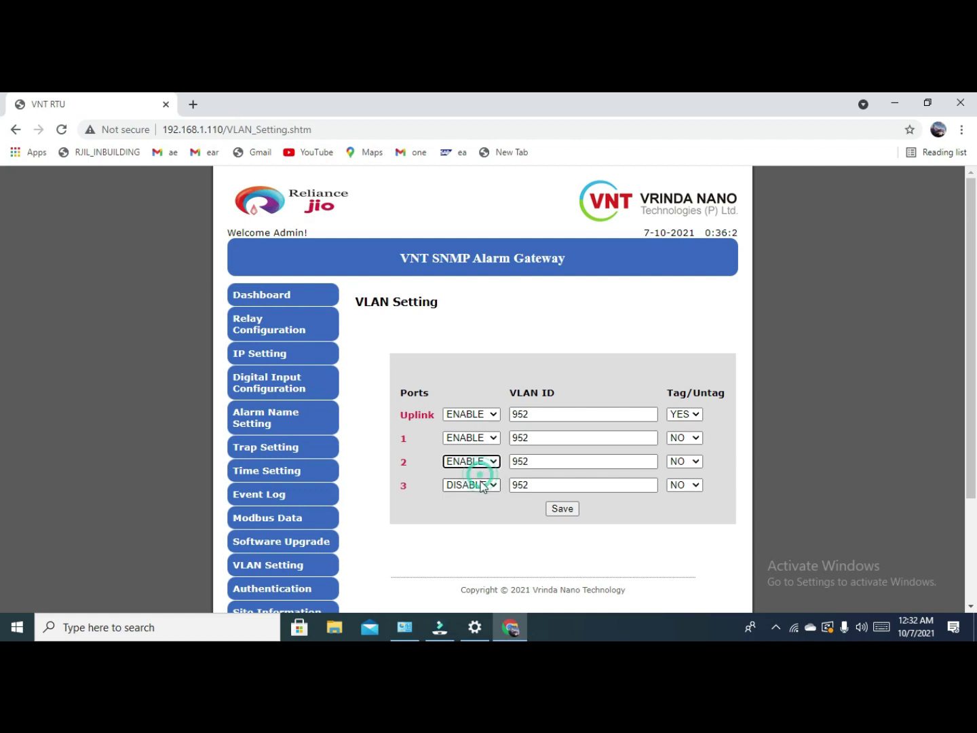
pyautogui.click(481, 486)
pyautogui.click(483, 496)
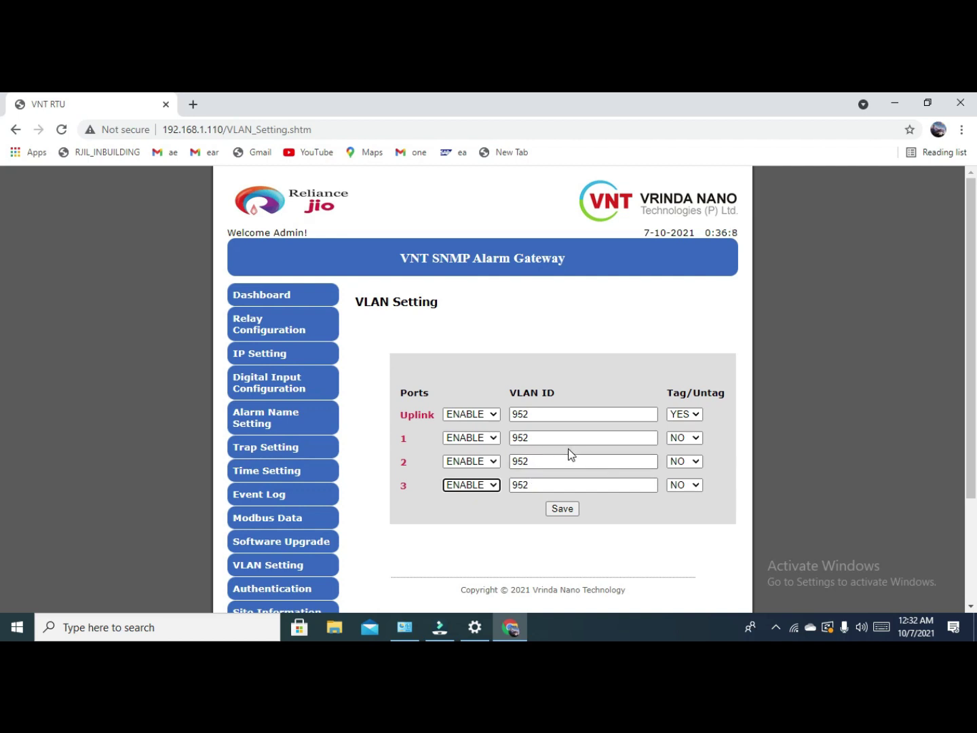
# Set Tag/Untag back to YES for ports 1, 2 and 3.
pyautogui.click(690, 437)
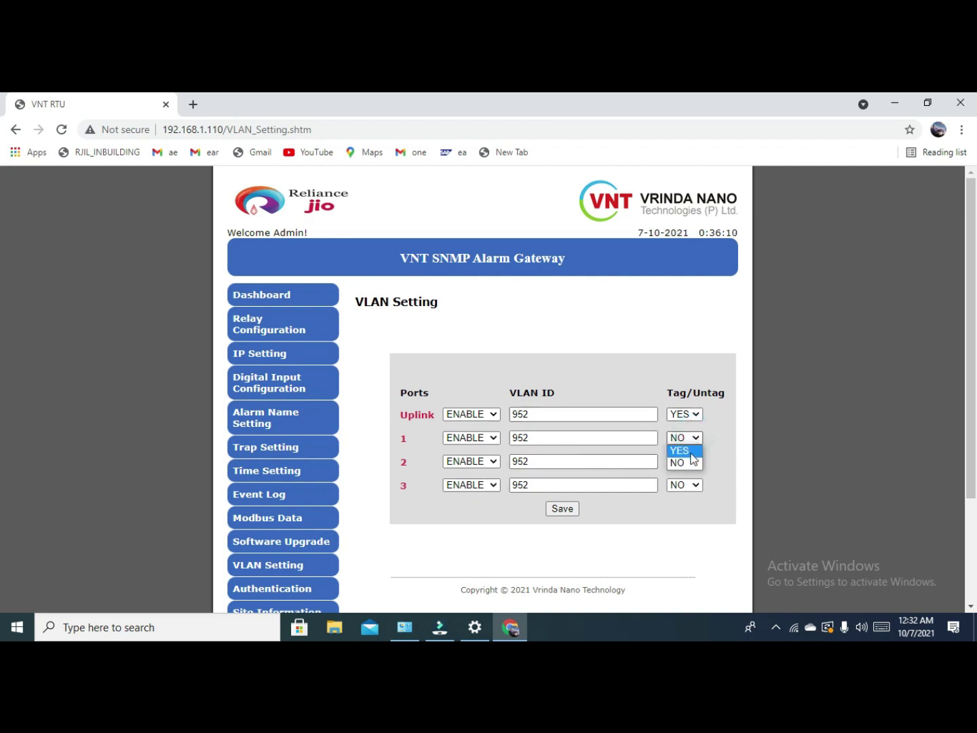
pyautogui.click(691, 454)
pyautogui.click(686, 461)
pyautogui.click(687, 473)
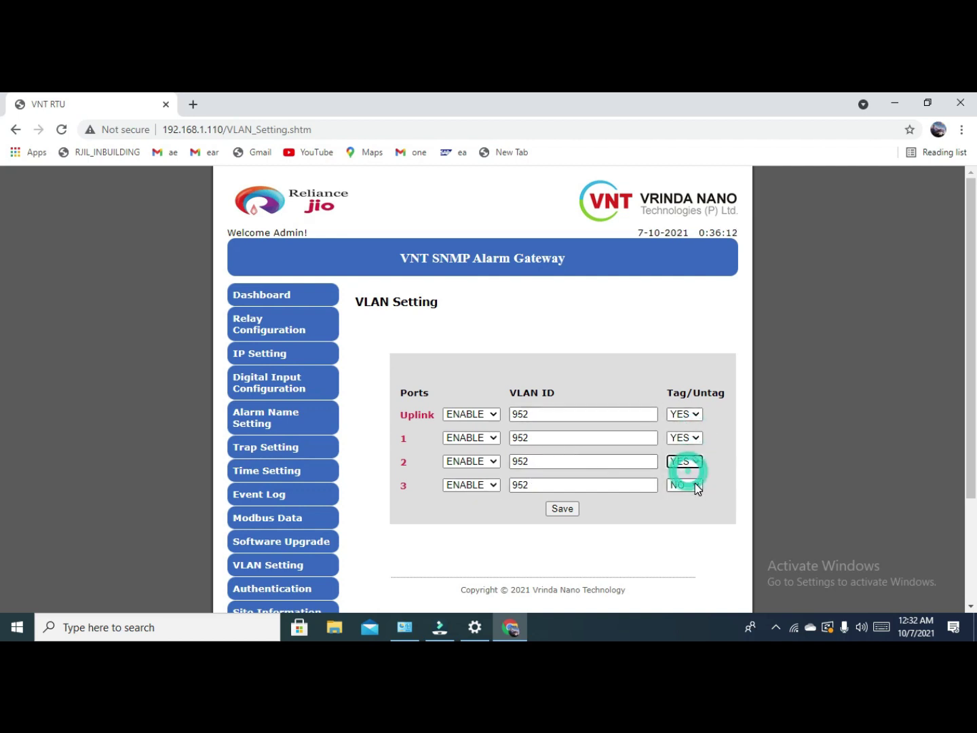
pyautogui.click(697, 488)
pyautogui.click(688, 497)
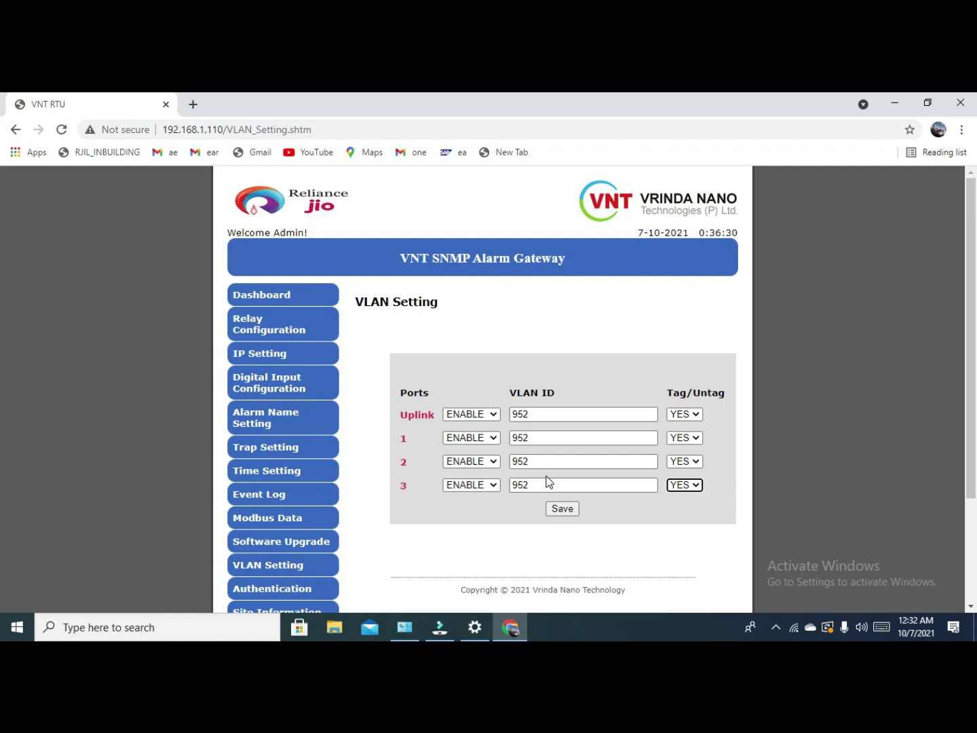
pyautogui.scroll(-2, 475, 271)
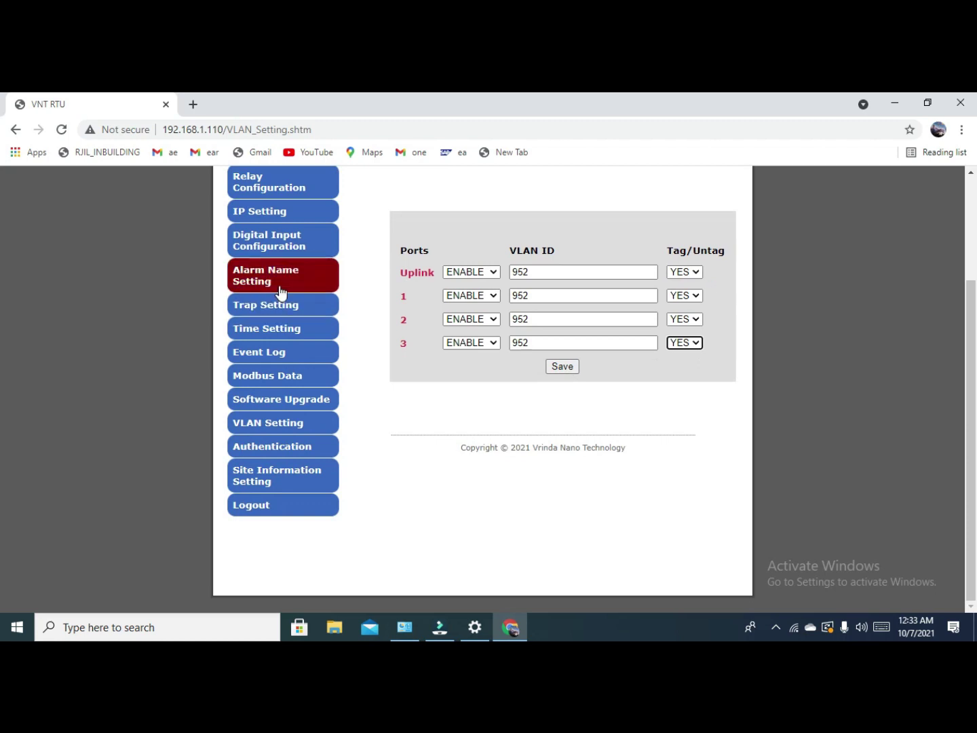
# Check the Site Information and Relay Configuration pages, ending on IP Setting (192.168.1.110, gateway 192.168.1.1).
pyautogui.click(276, 480)
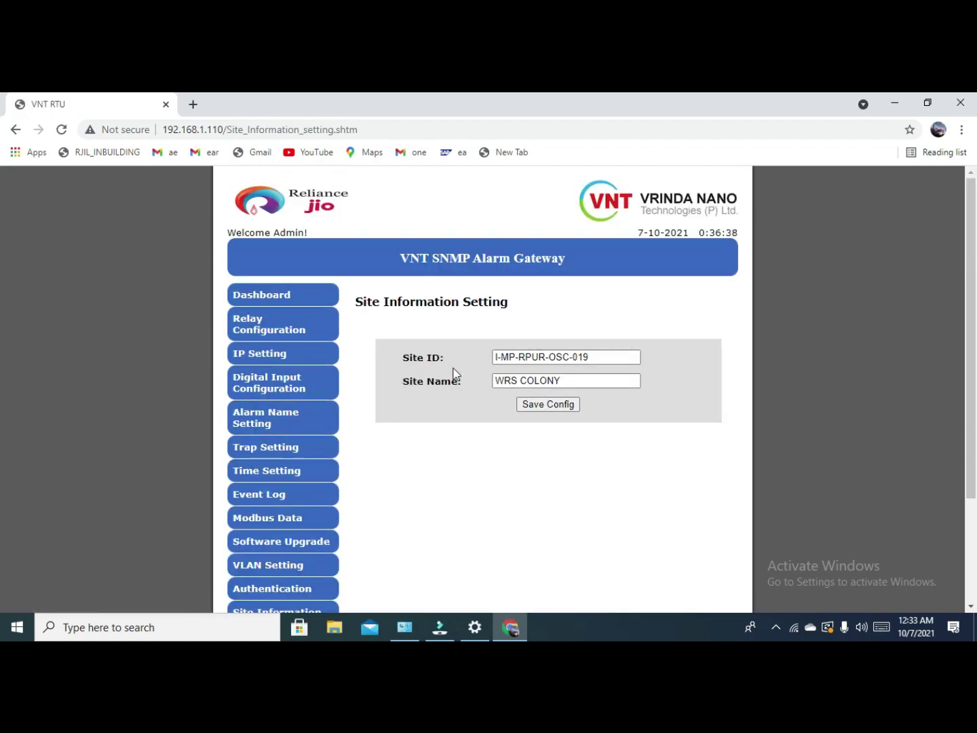
pyautogui.click(595, 357)
pyautogui.click(302, 326)
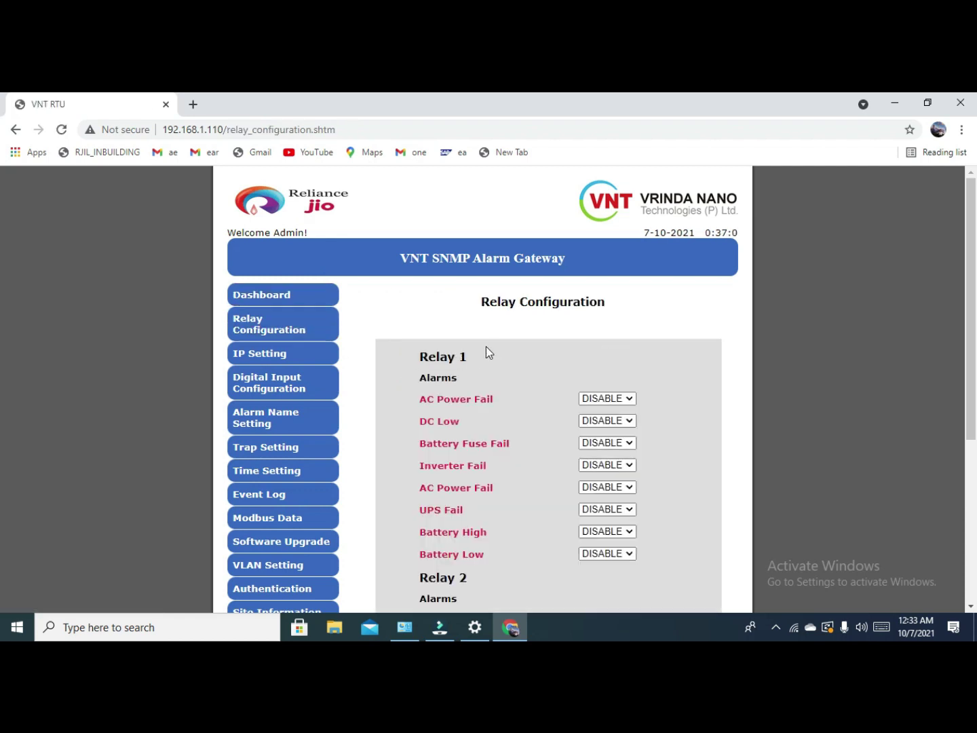
pyautogui.scroll(-4, 469, 342)
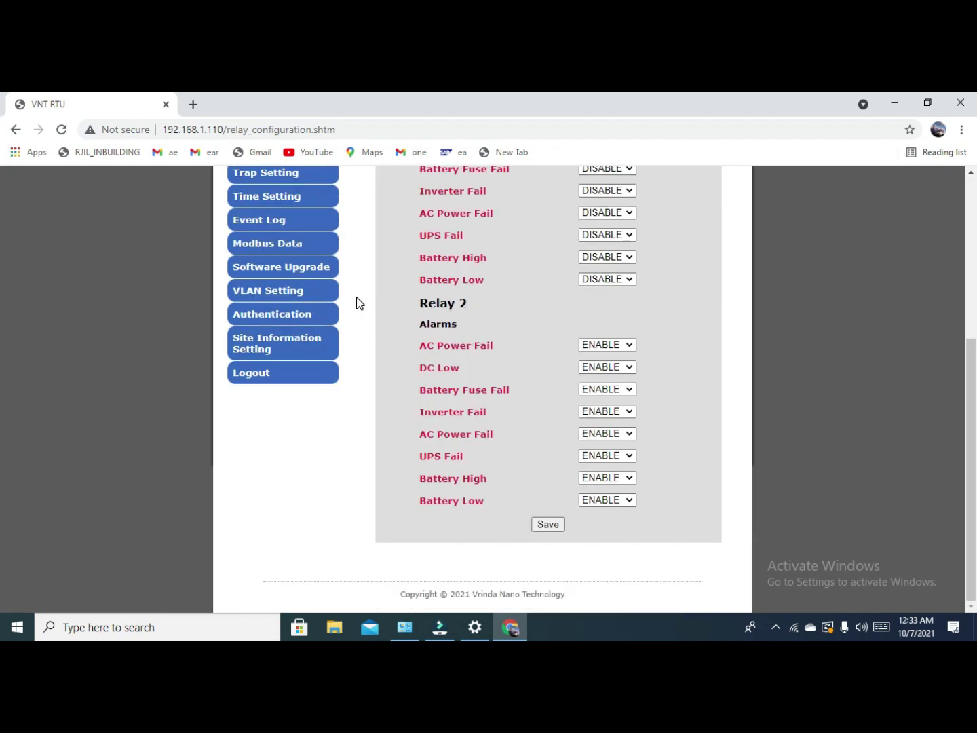
pyautogui.scroll(5, 359, 302)
pyautogui.click(292, 355)
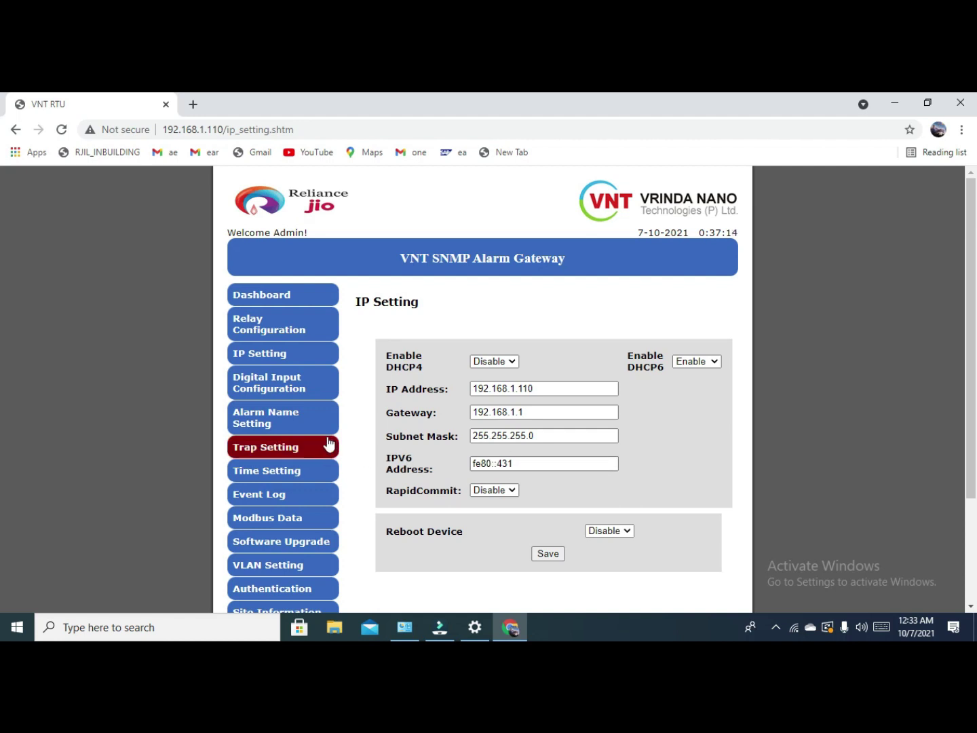
# Step through the Digital Input, Alarm Name and Trap settings, ending on Time Setting's NTP details.
pyautogui.click(299, 390)
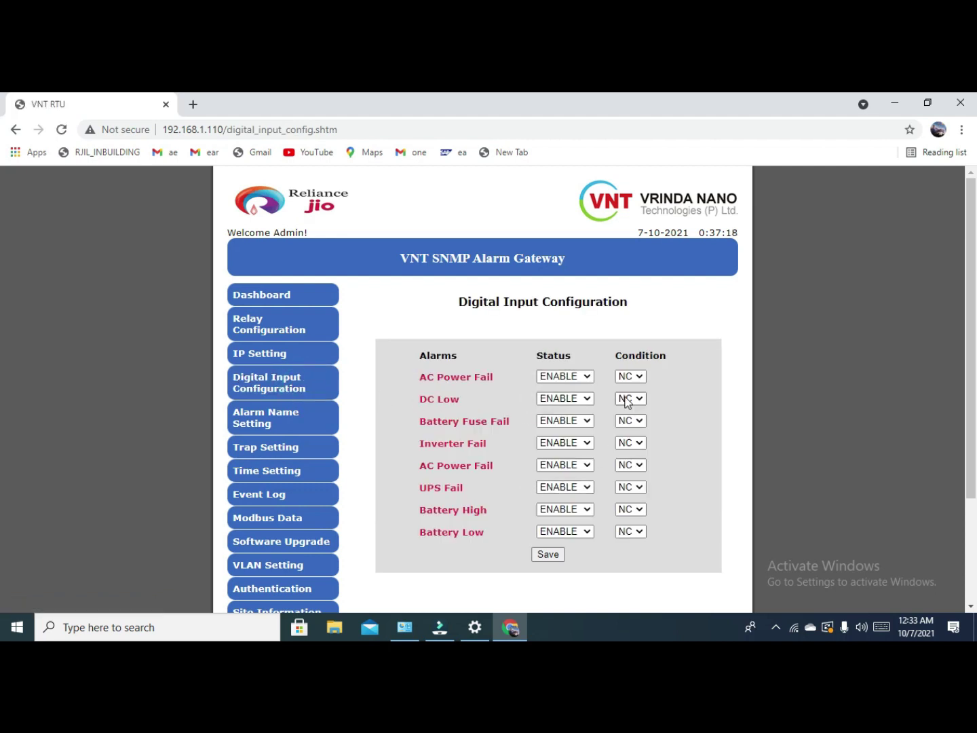
pyautogui.click(298, 425)
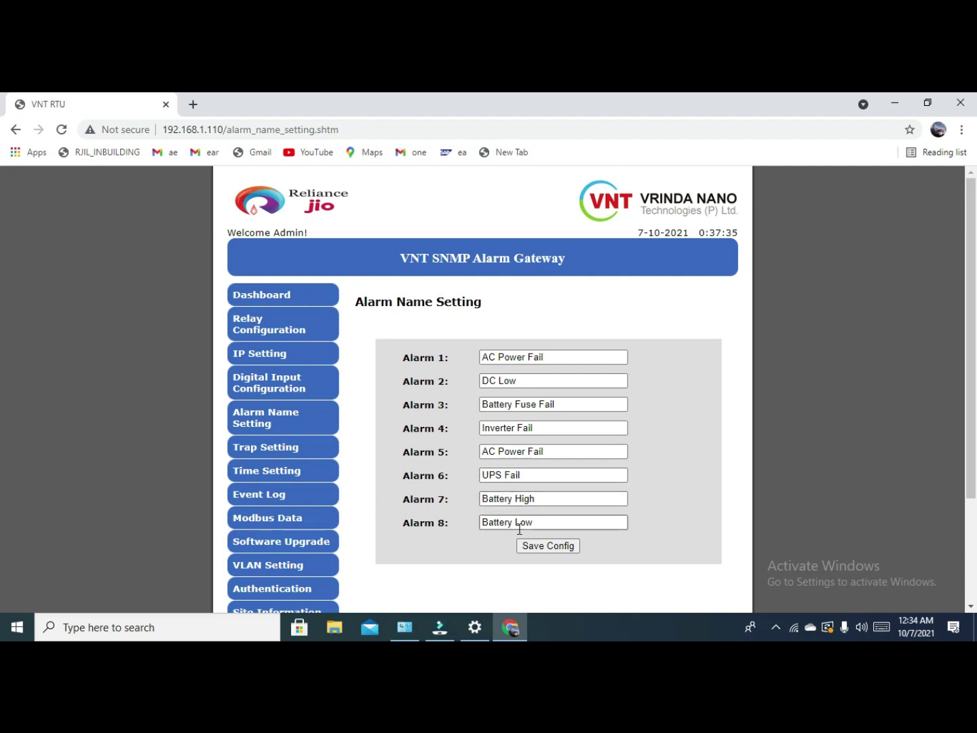
pyautogui.click(285, 459)
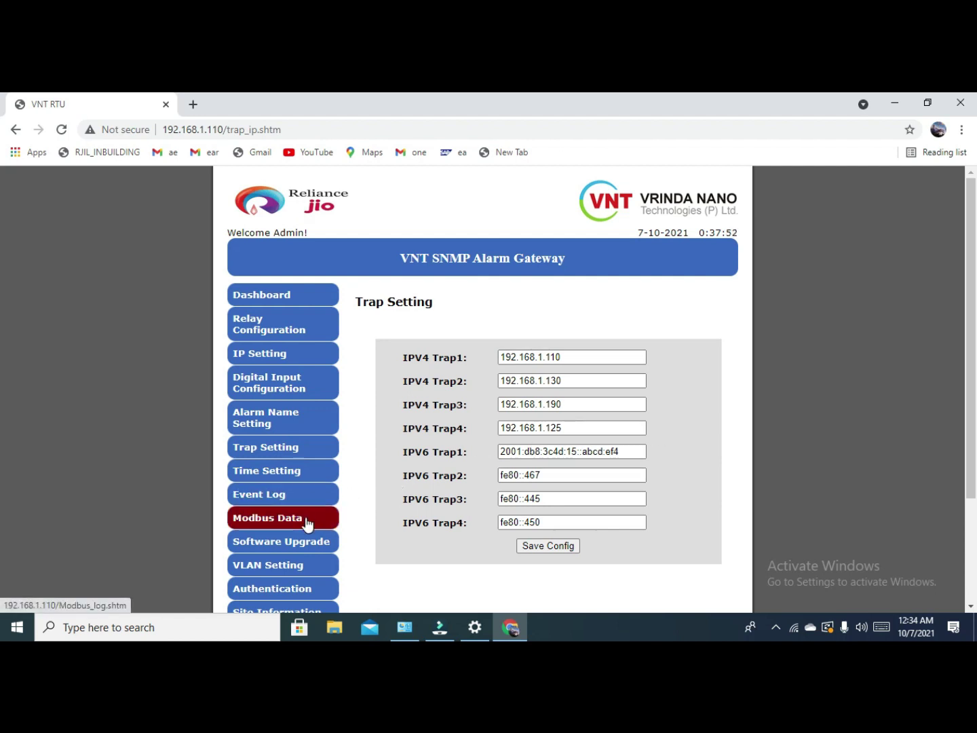
pyautogui.click(306, 476)
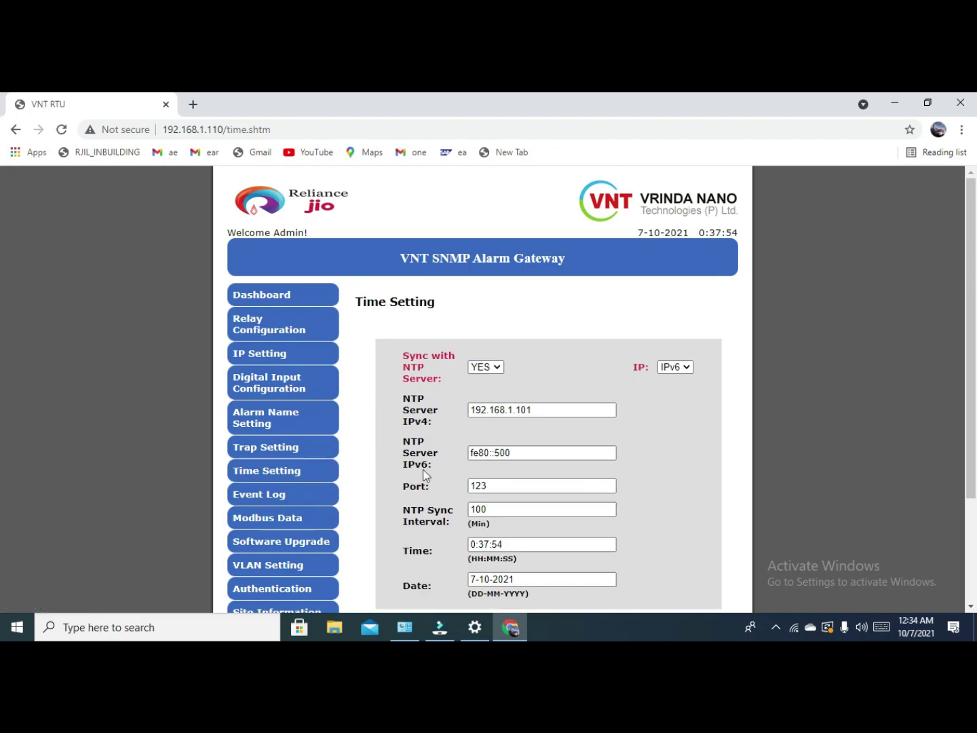
pyautogui.scroll(-3, 456, 453)
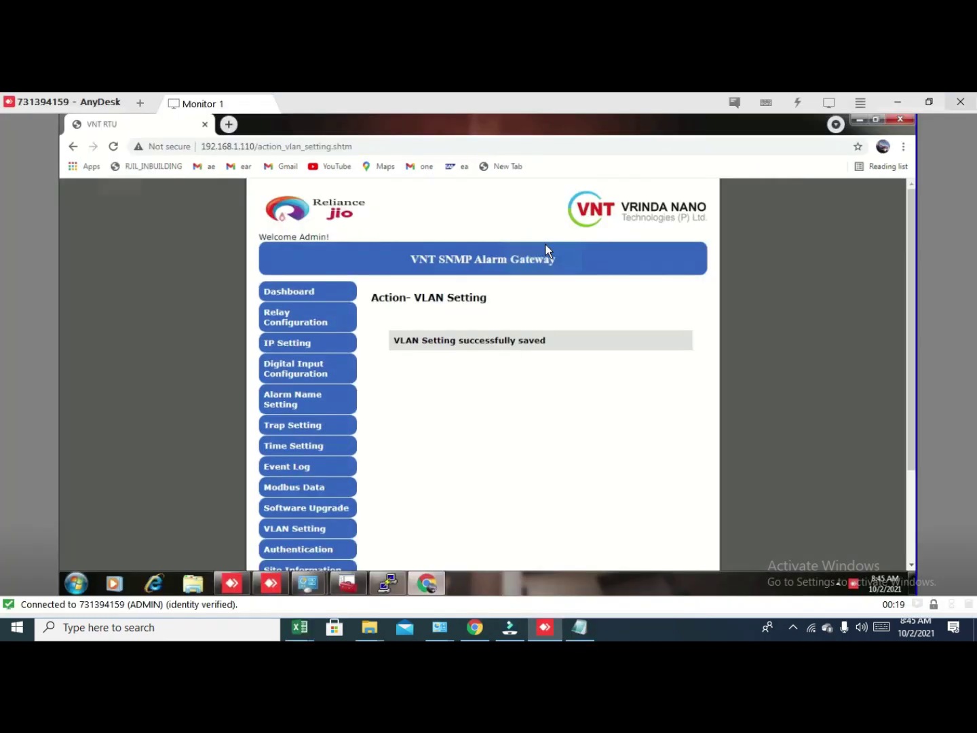
# Reload the gateway's VLAN Setting page showing uplink and ports 1–3 on VLAN 952.
pyautogui.scroll(-3, 432, 492)
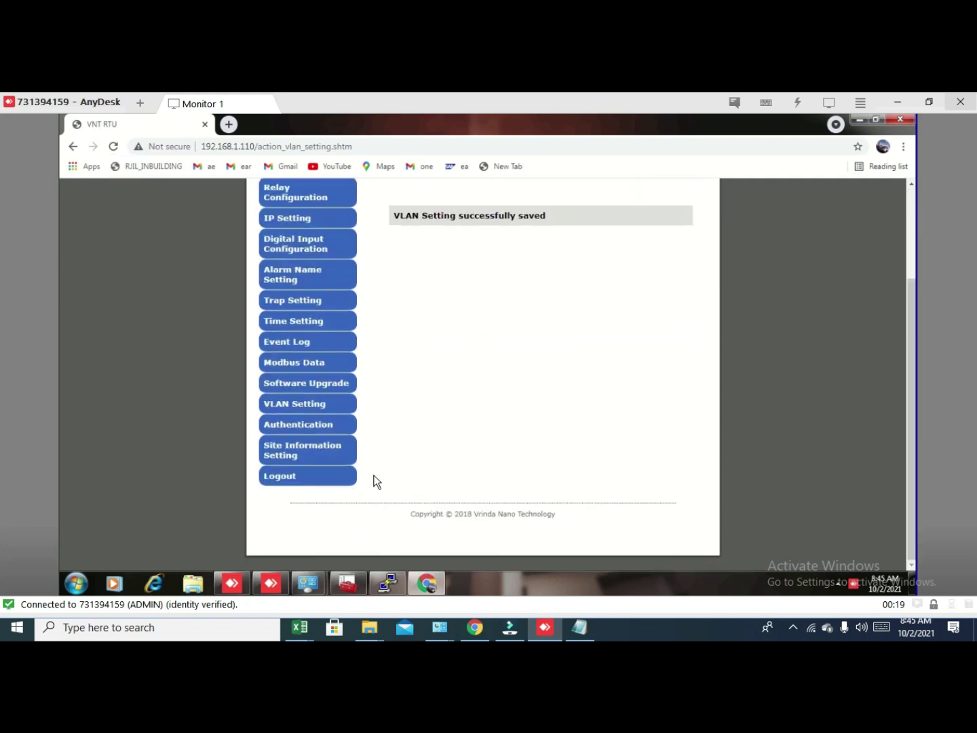
pyautogui.click(308, 404)
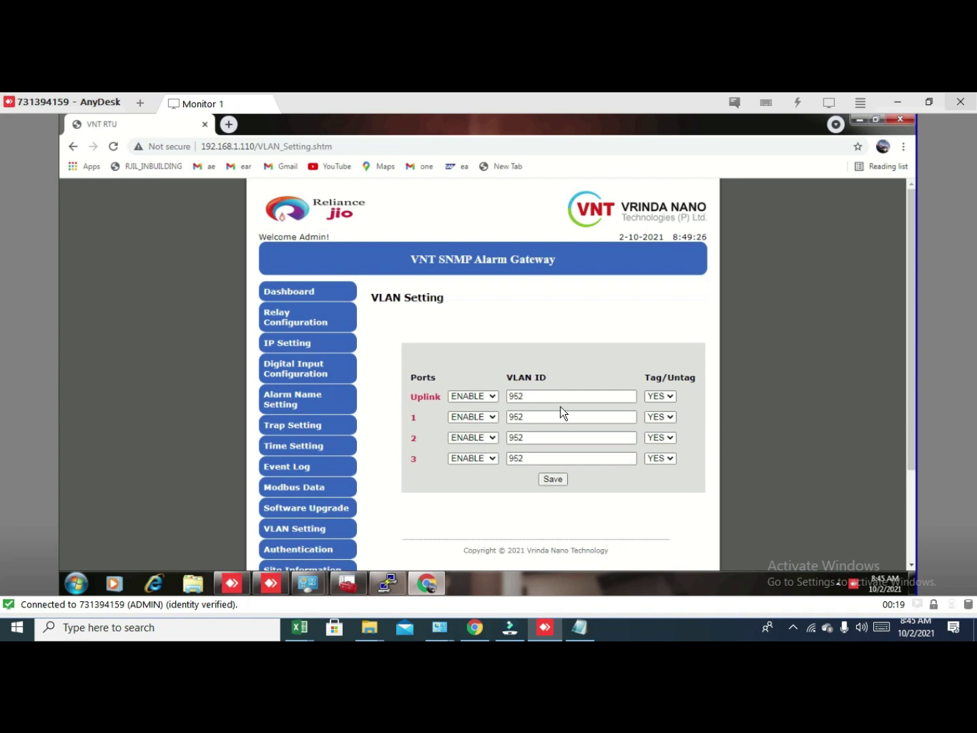
# Bring the COM7 PuTTY console forward and log in to the switch with its username and password.
pyautogui.click(394, 583)
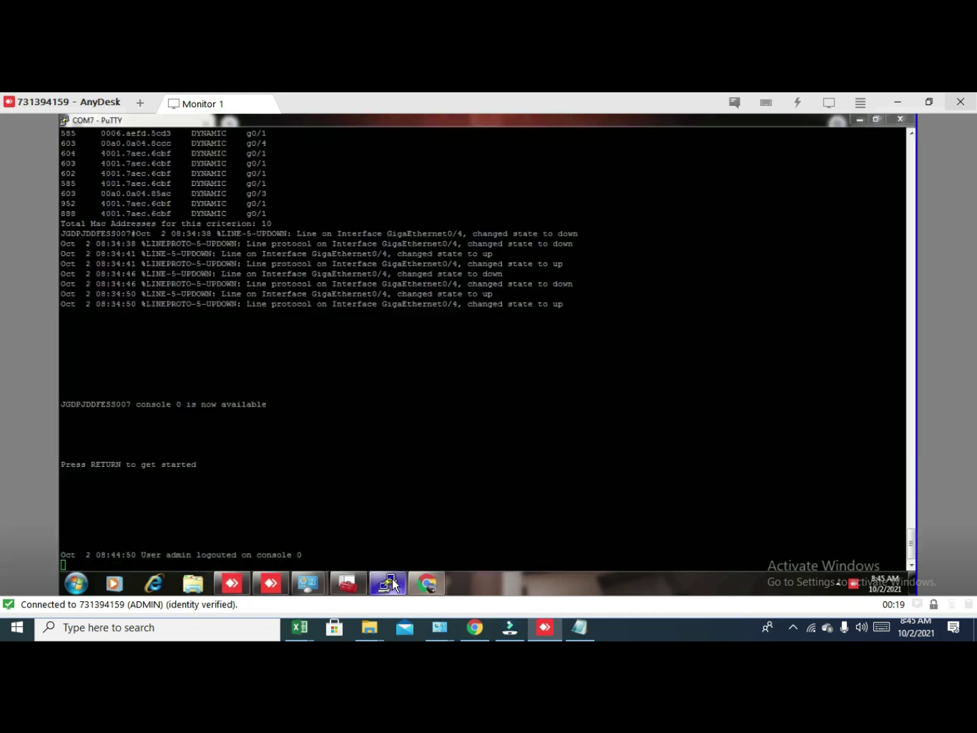
pyautogui.click(113, 558)
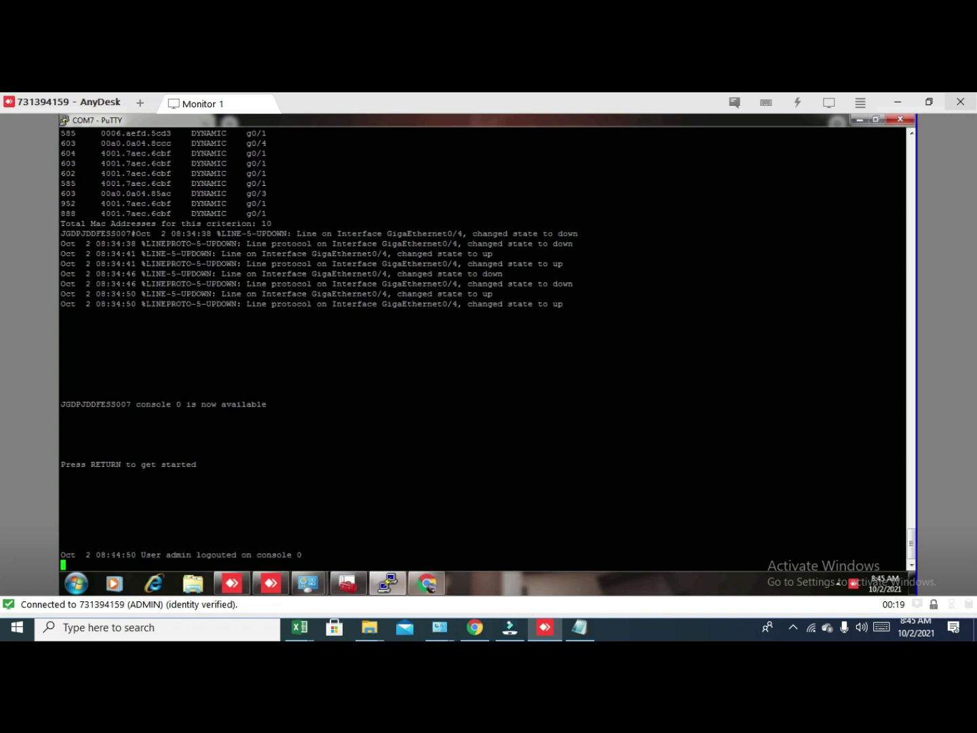
pyautogui.click(104, 563)
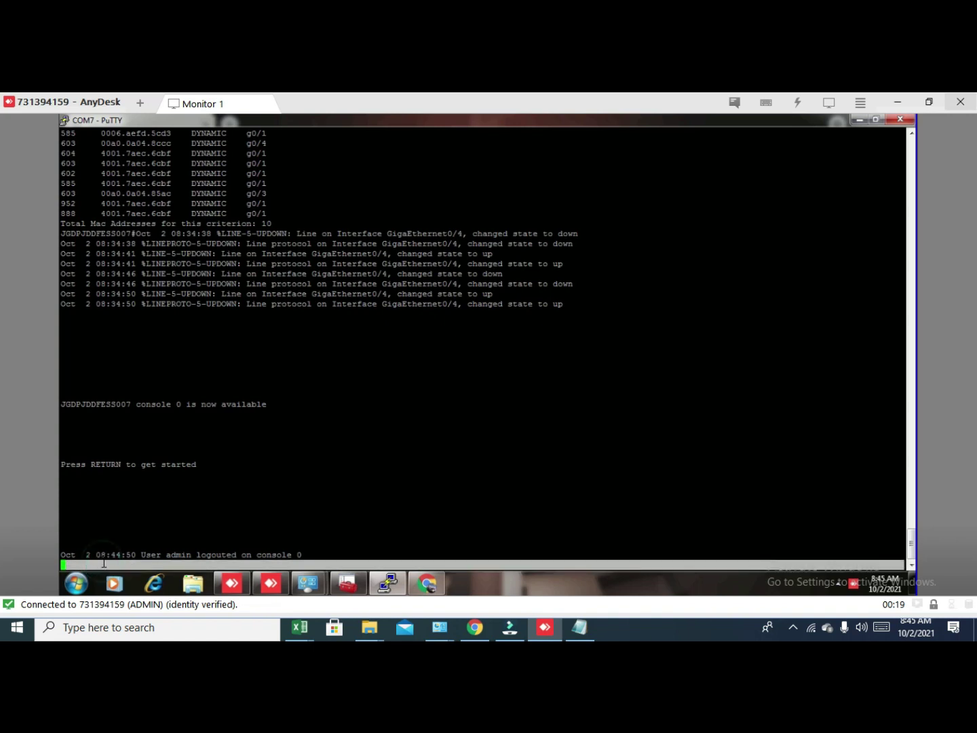
pyautogui.click(215, 507)
pyautogui.press('Return')
pyautogui.press('Return')
pyautogui.press('Return')
pyautogui.press('Return')
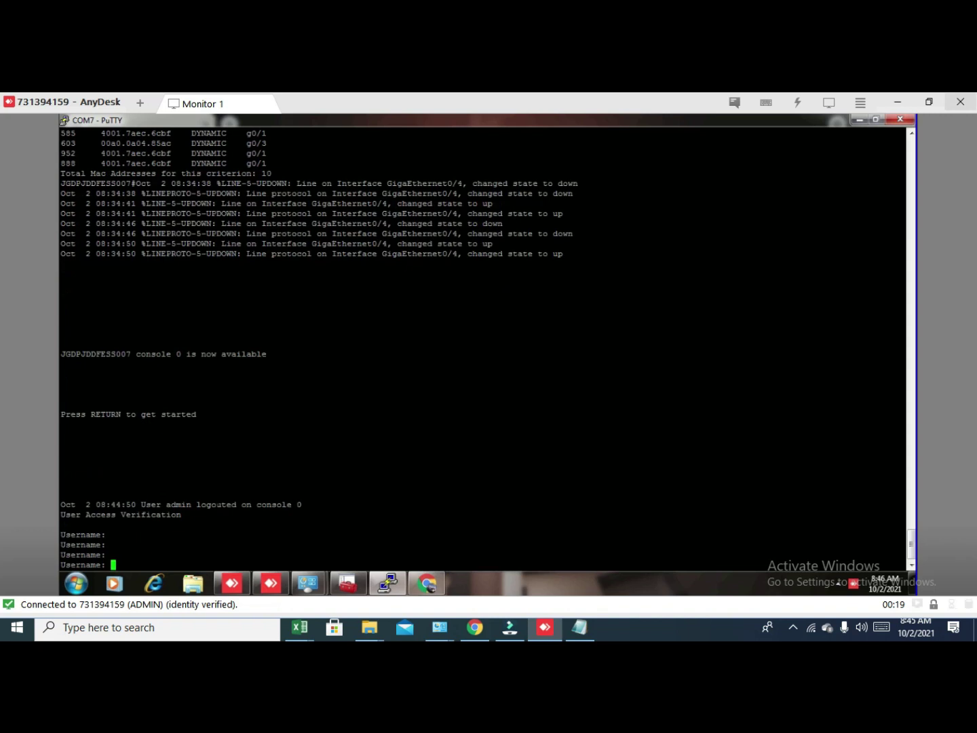
pyautogui.press('Return')
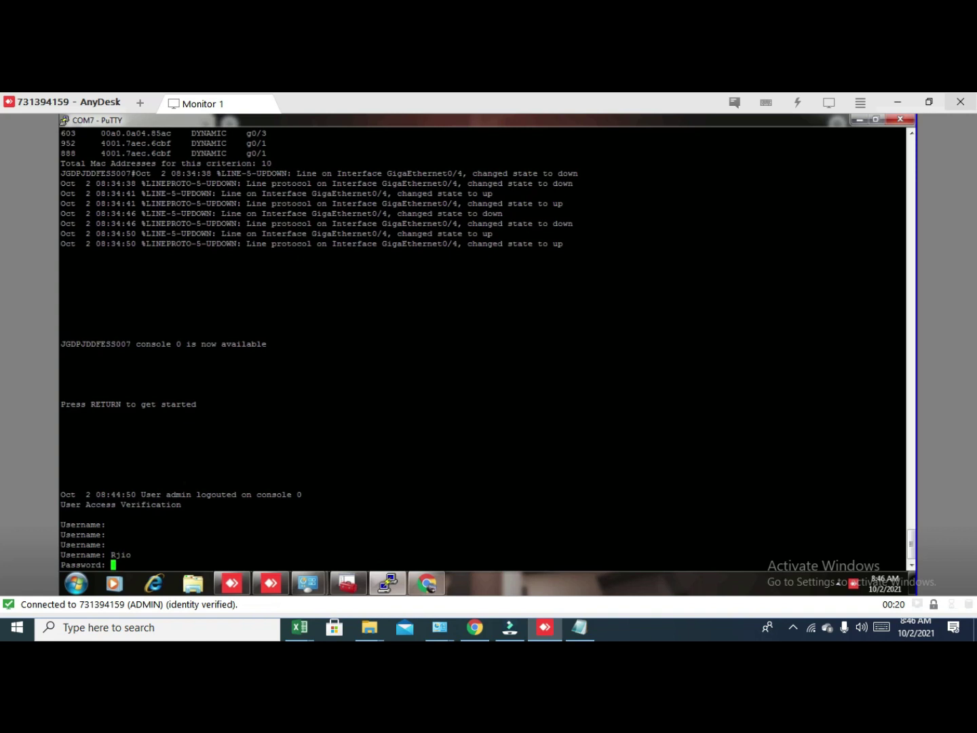
pyautogui.press('Return')
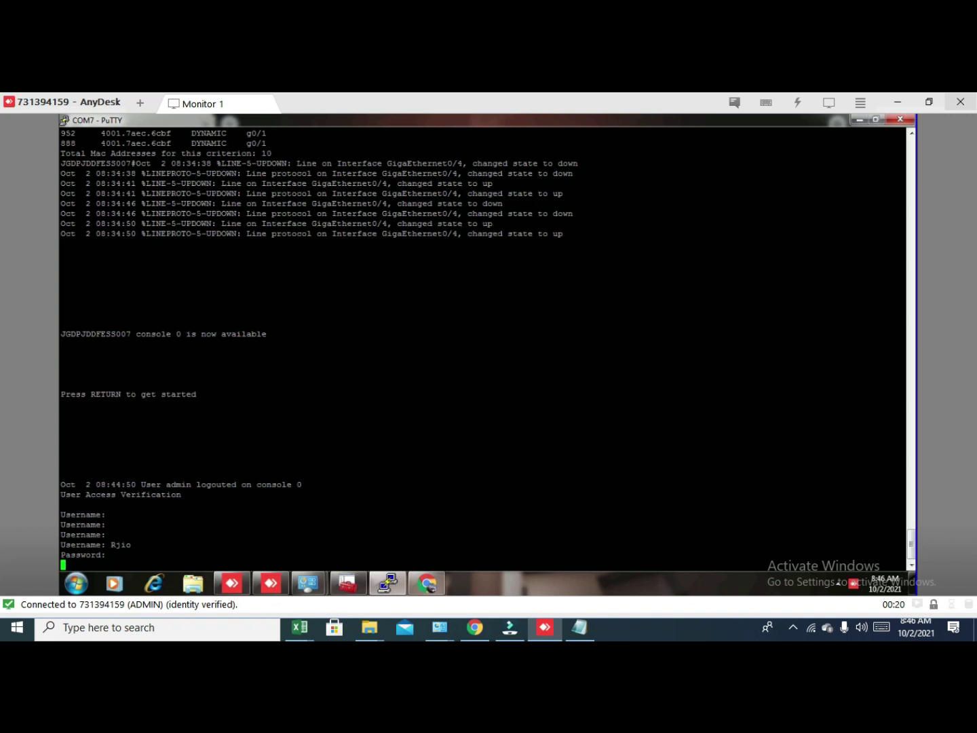
pyautogui.press('Return')
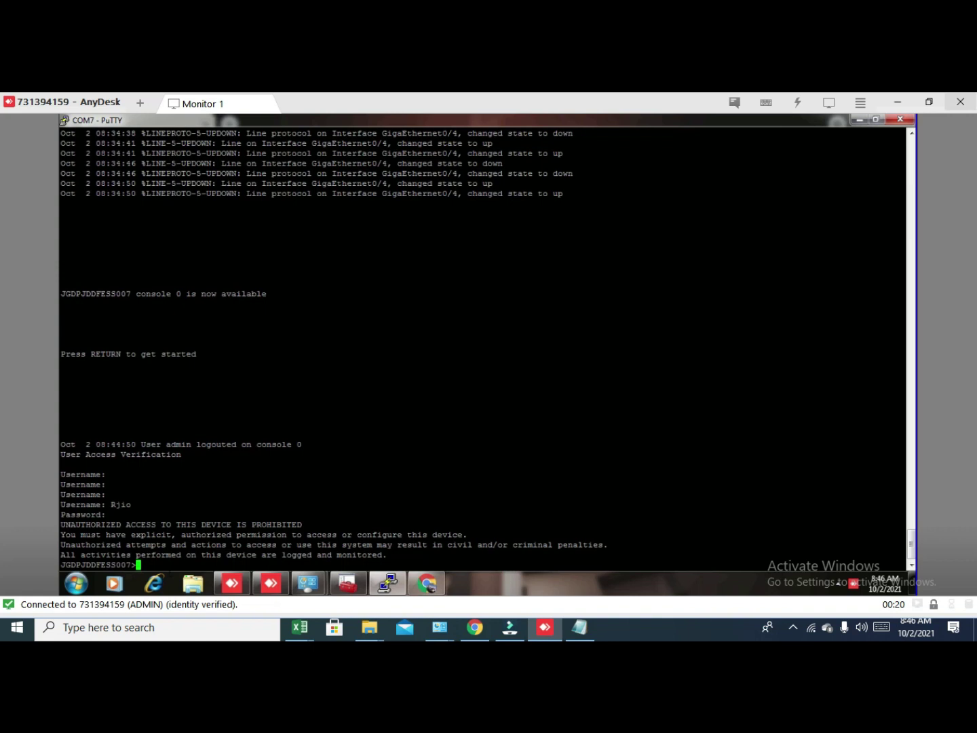
# Enter privileged mode with enable and the enable password, reaching the # prompt.
pyautogui.press('Return')
pyautogui.press('Return')
pyautogui.write('enable')
pyautogui.press('Return')
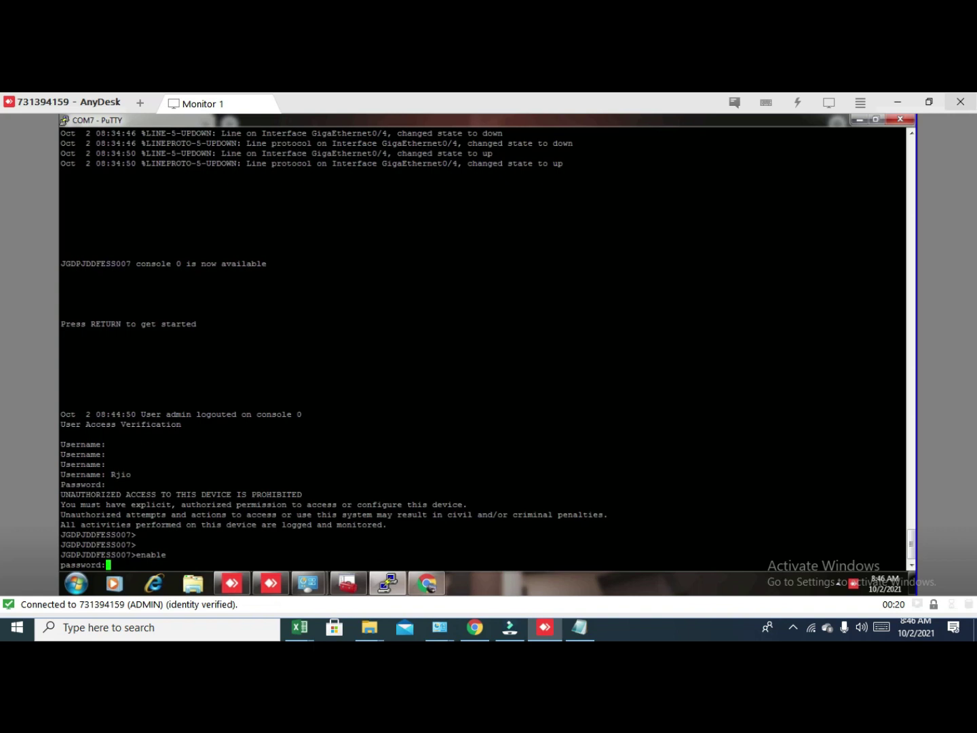
pyautogui.press('Return')
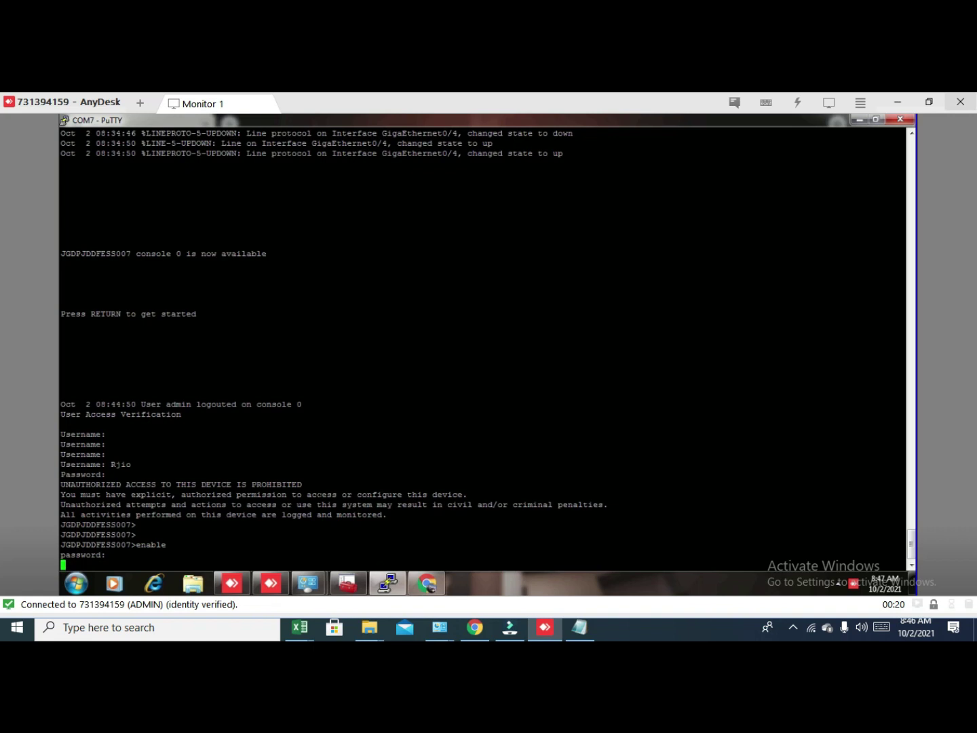
pyautogui.press('Return')
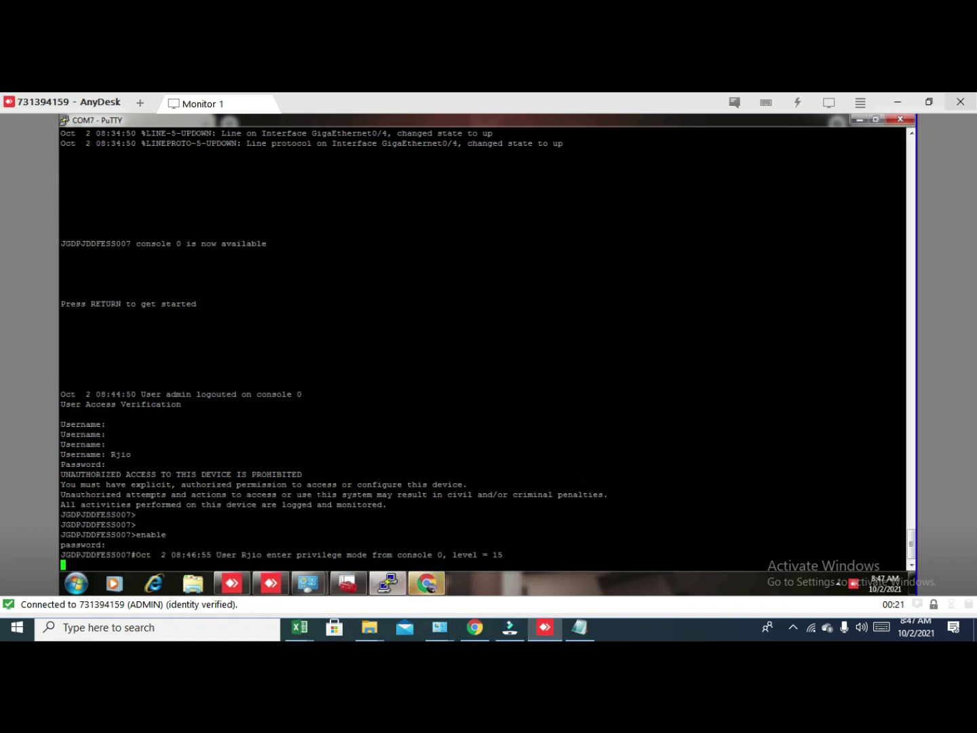
pyautogui.press('Return')
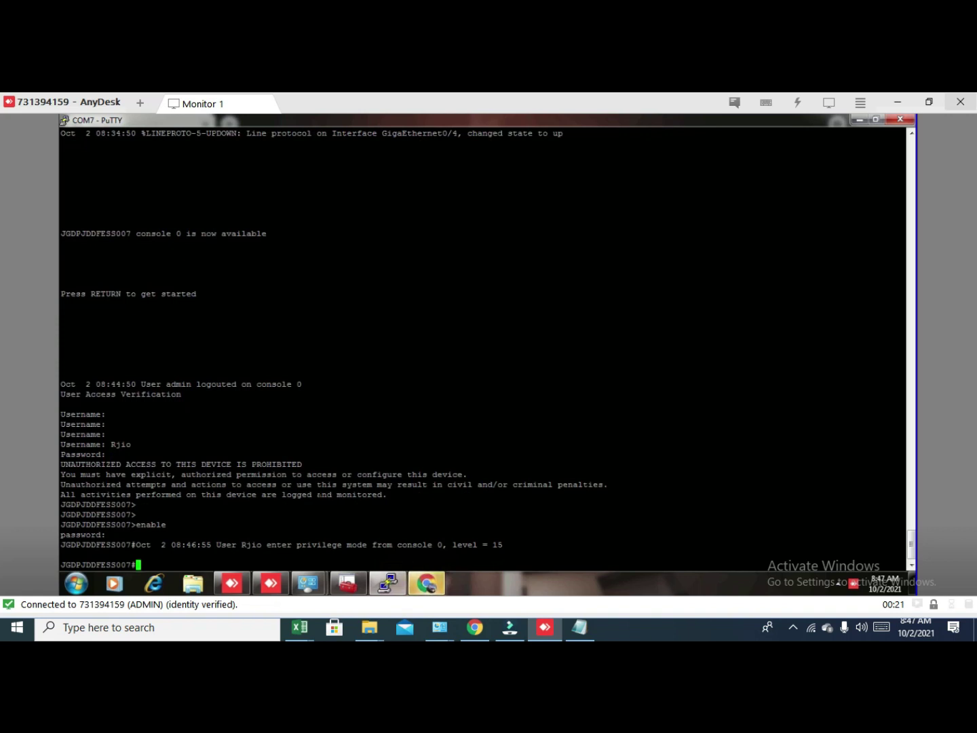
# Run show mac address-table, listing 14 dynamic entries.
pyautogui.write('show mac add')
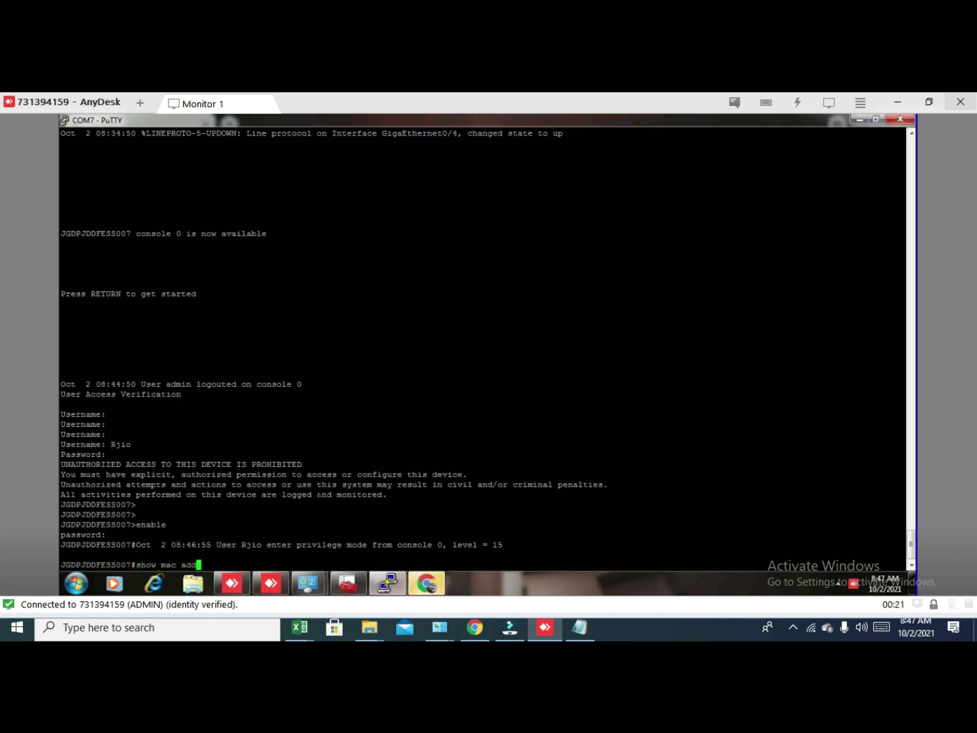
pyautogui.press('Tab')
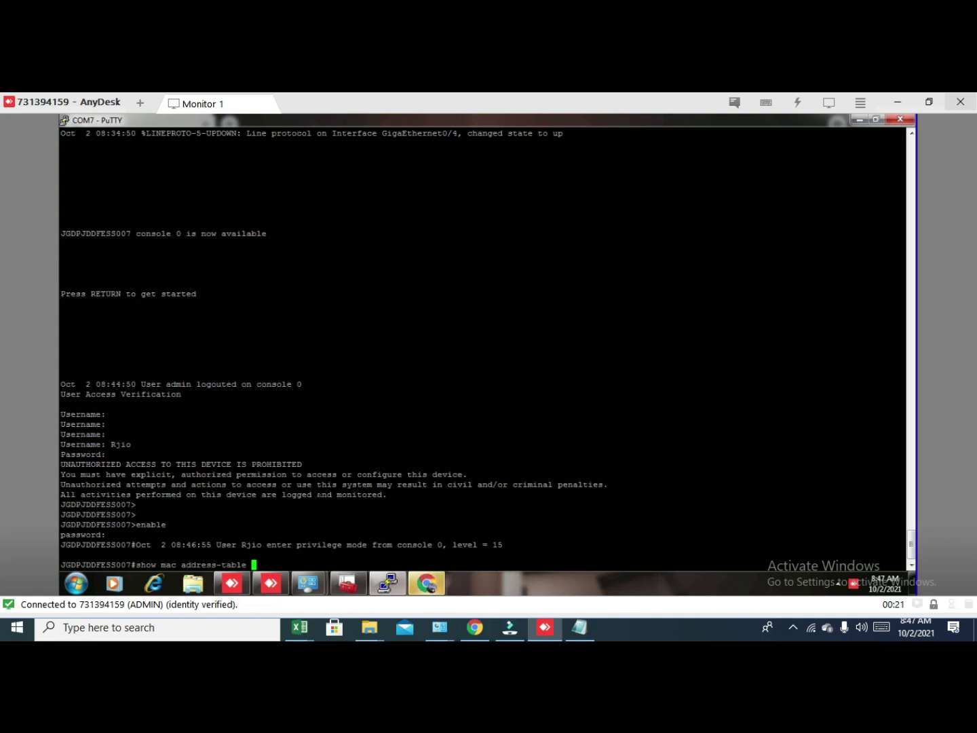
pyautogui.press('Tab')
pyautogui.press('Return')
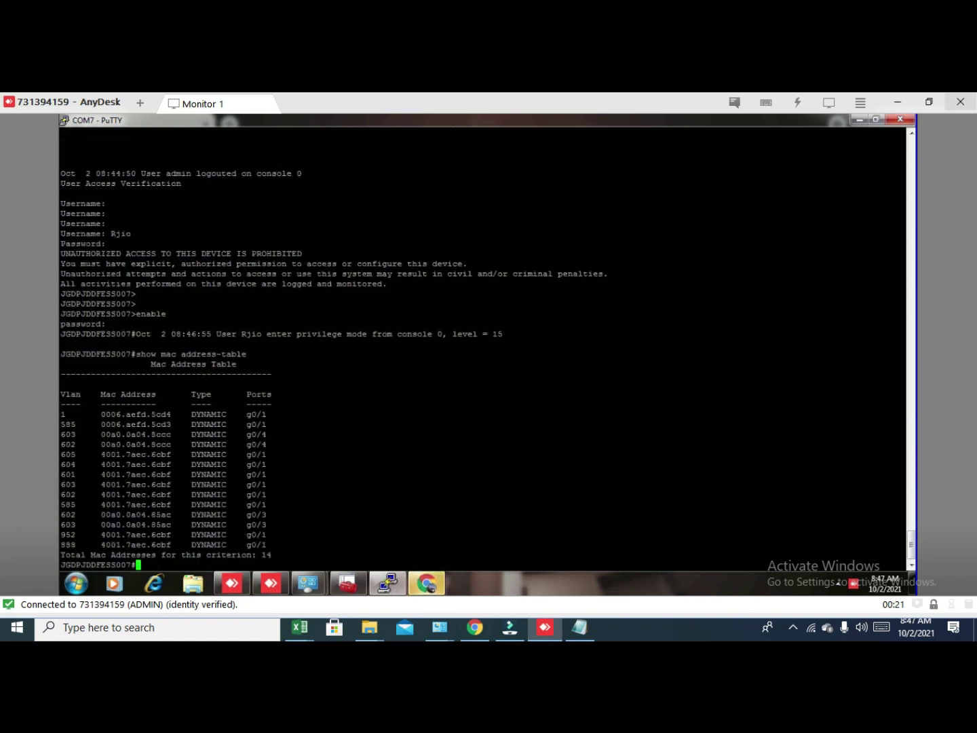
# Rerun the MAC table command twice more, then submit config for global configuration mode.
pyautogui.press('Up')
pyautogui.press('Return')
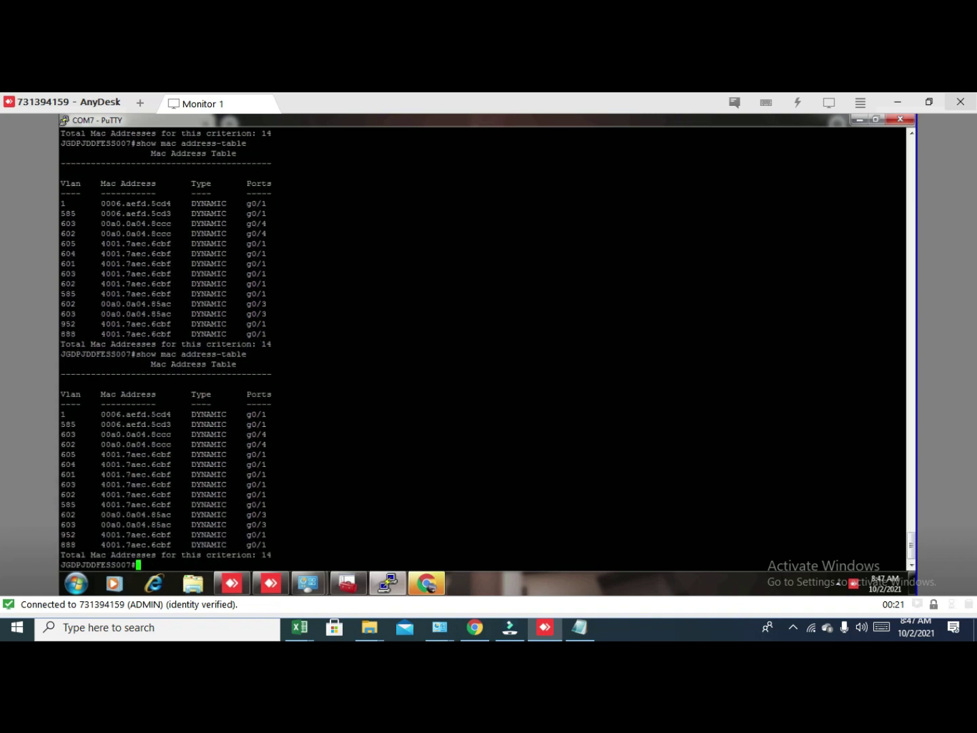
pyautogui.press('Up')
pyautogui.press('Return')
pyautogui.write('config')
pyautogui.press('Return')
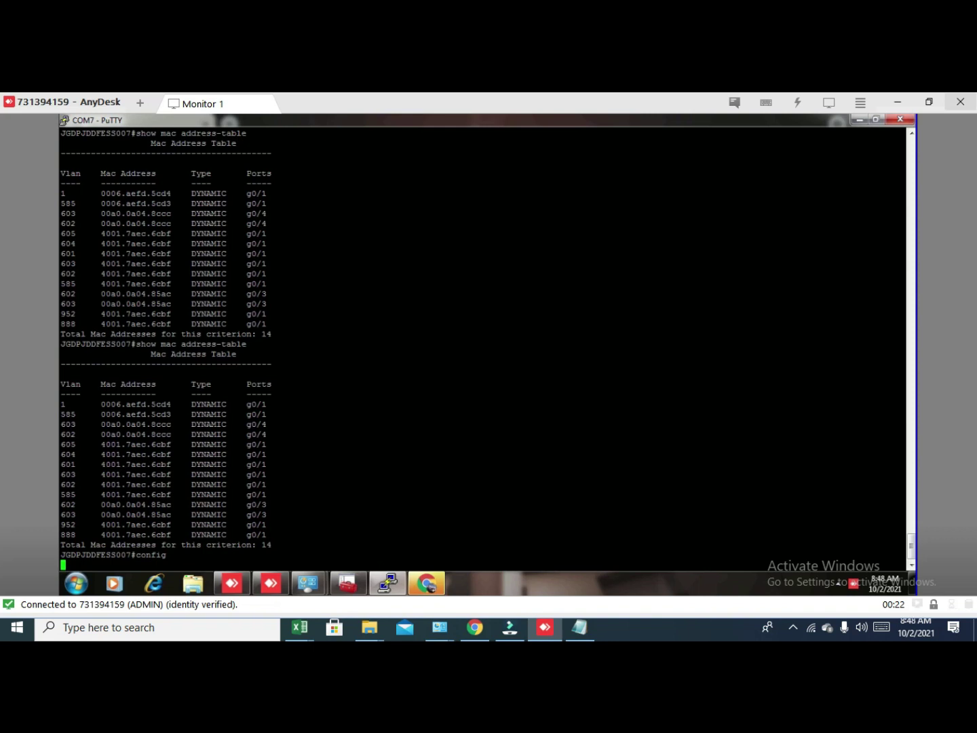
# Configure interface g0/8 with sfp-mod copper and no shutdown, then exit configuration mode.
pyautogui.press('Return')
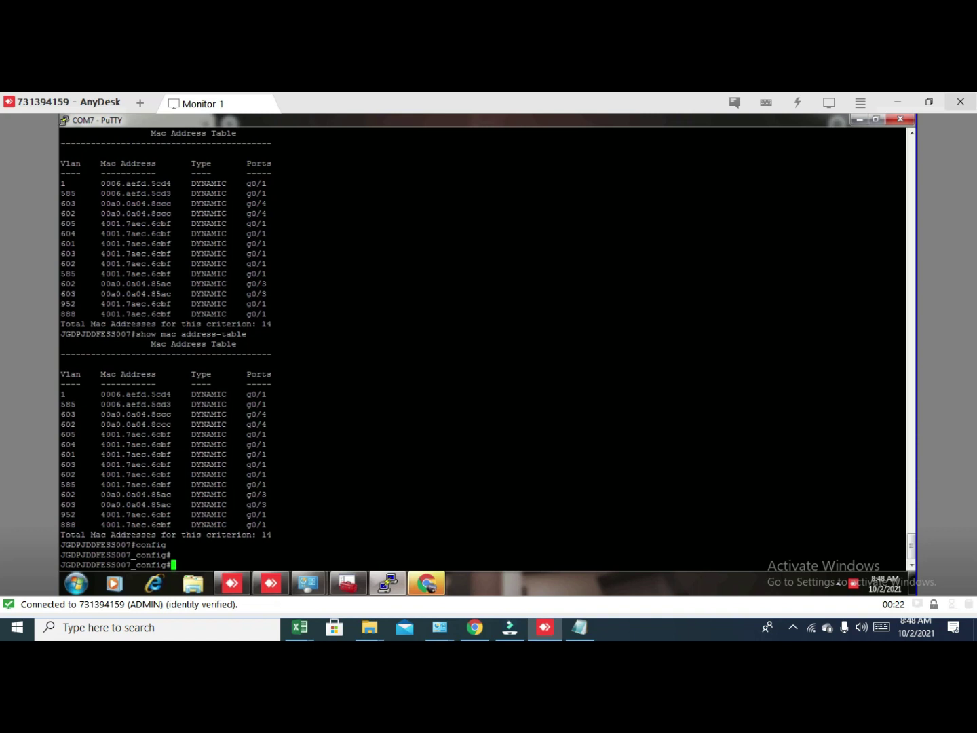
pyautogui.write('int g0/8')
pyautogui.press('Return')
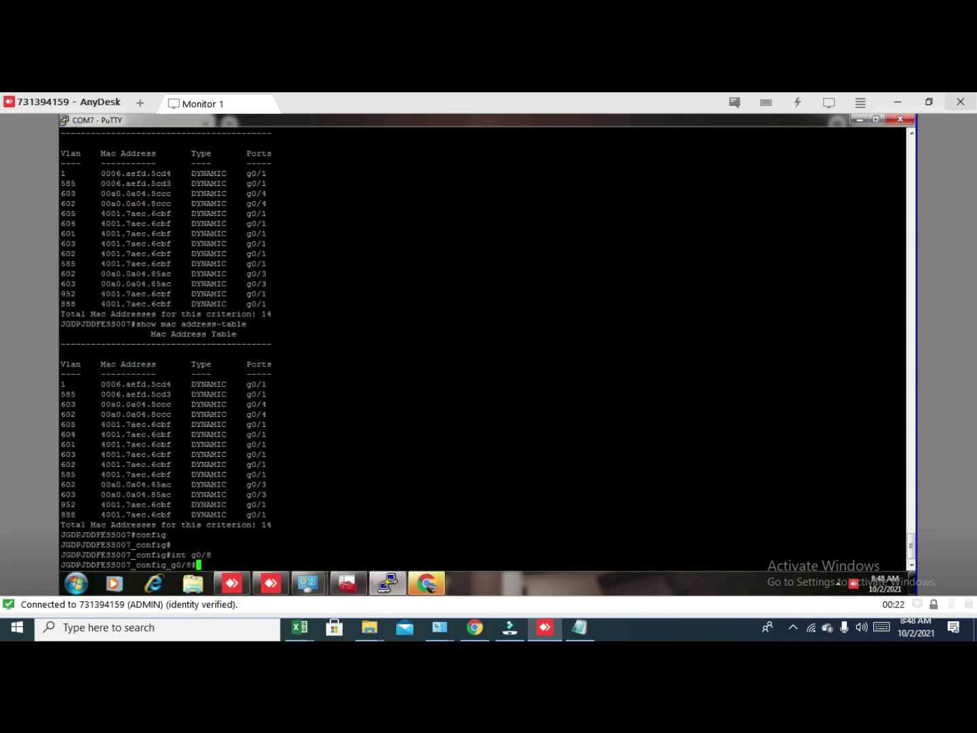
pyautogui.write('sfp-mod copper')
pyautogui.press('Return')
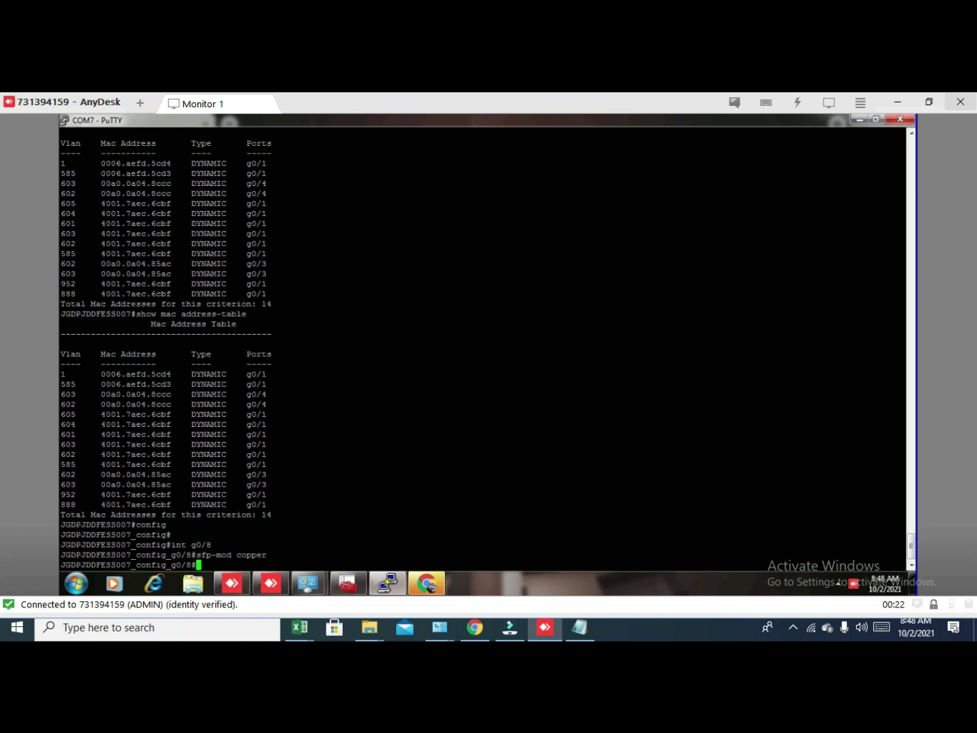
pyautogui.write('no shutdown')
pyautogui.press('Return')
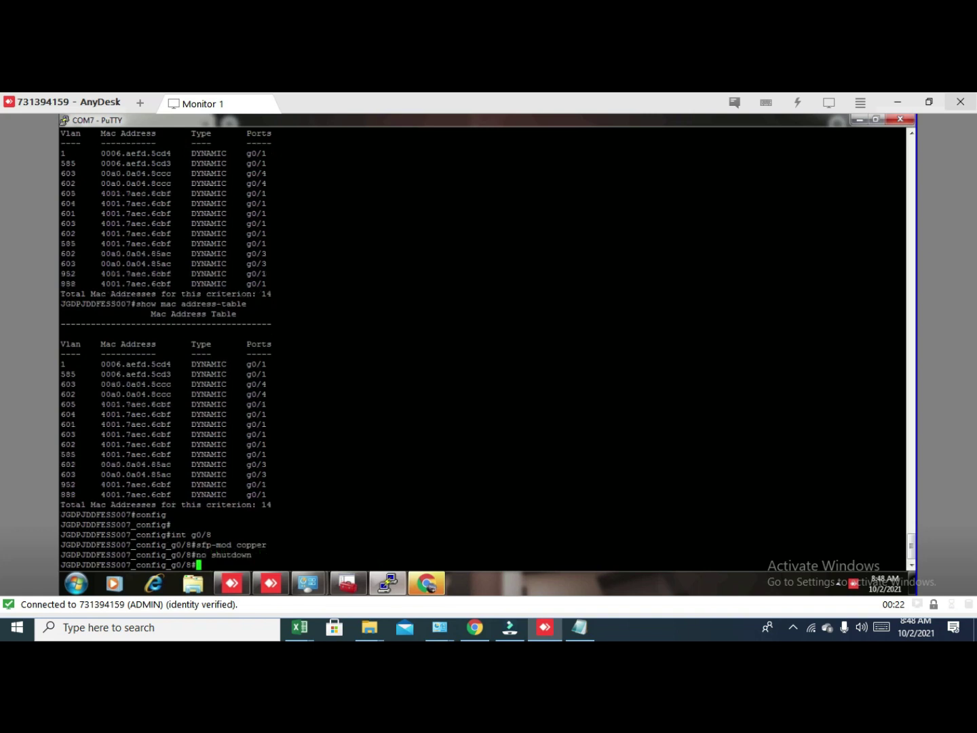
pyautogui.hotkey('ctrl', 'z')
# Save the configuration to startup-config with wr and run show mac address-table.
pyautogui.write('wr')
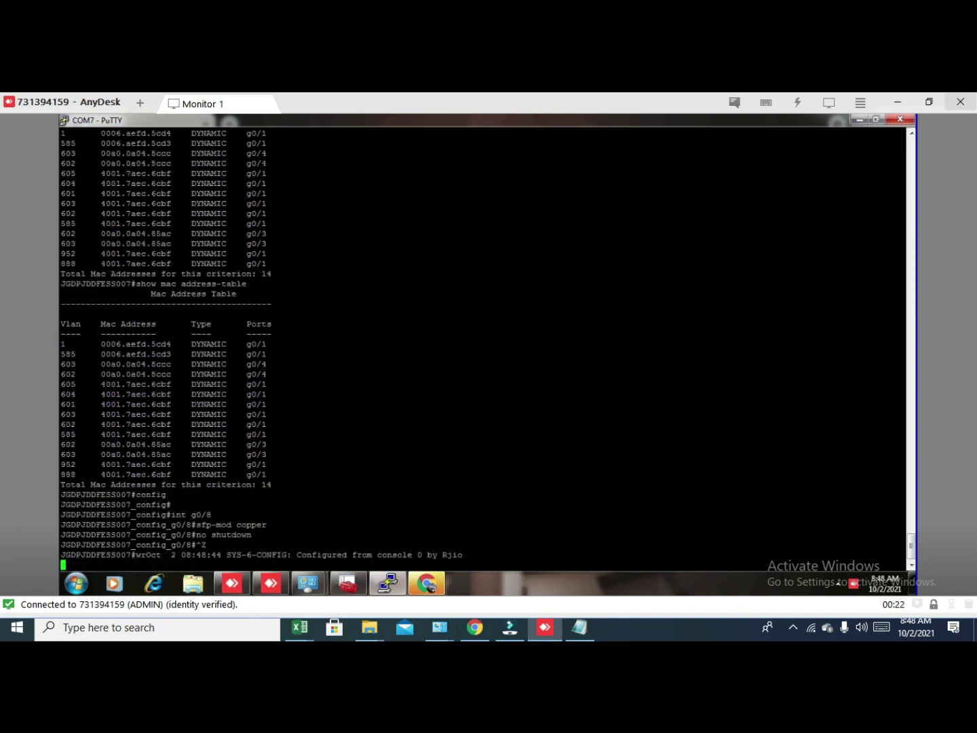
pyautogui.press('Return')
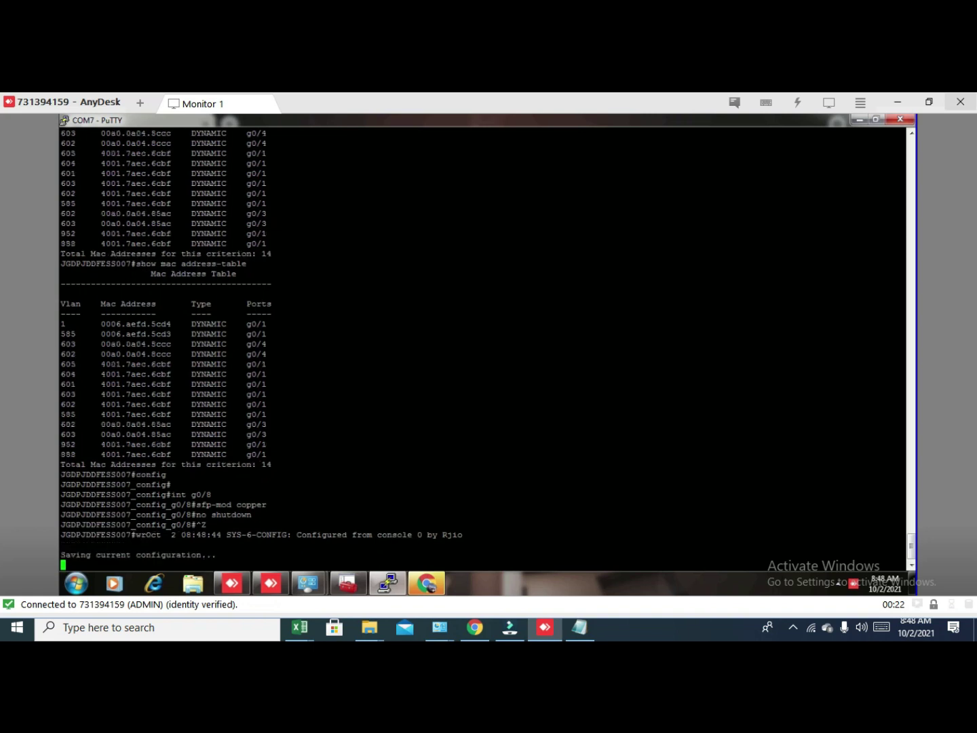
pyautogui.write('wr')
pyautogui.press('Return')
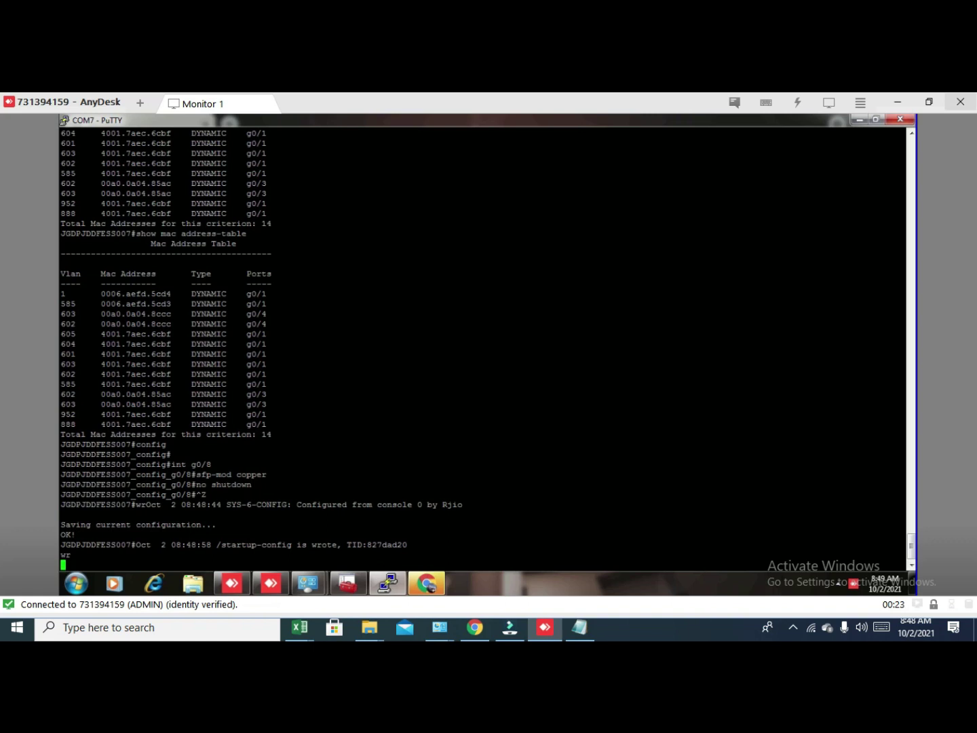
pyautogui.press('Return')
pyautogui.press('Return')
pyautogui.press('Return')
pyautogui.press('Return')
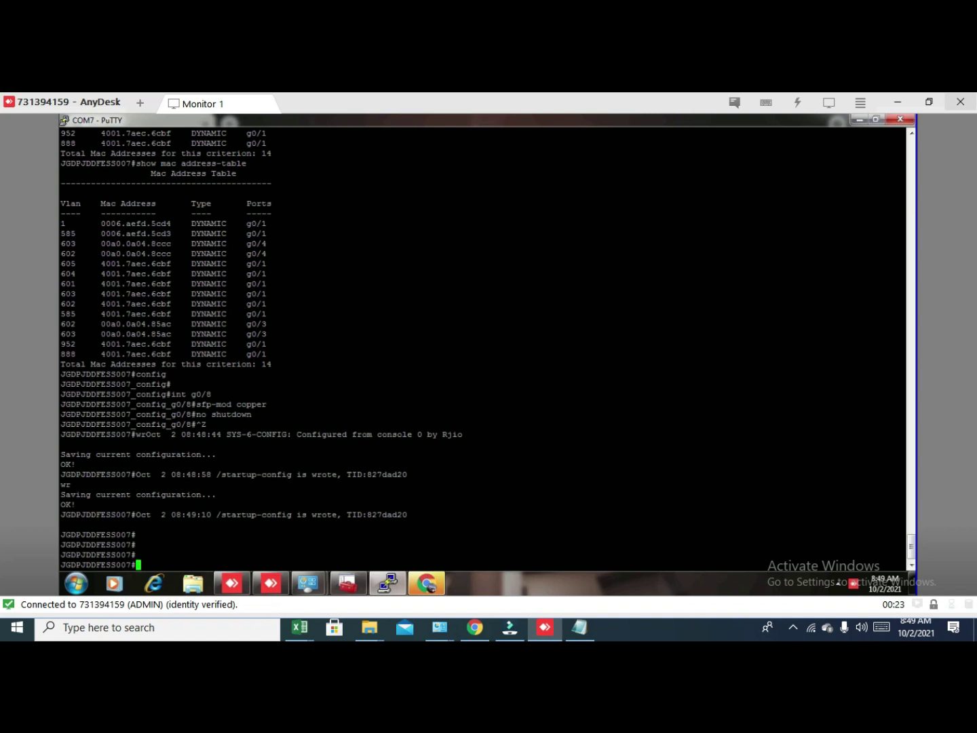
pyautogui.write('show mac address-table')
pyautogui.press('Return')
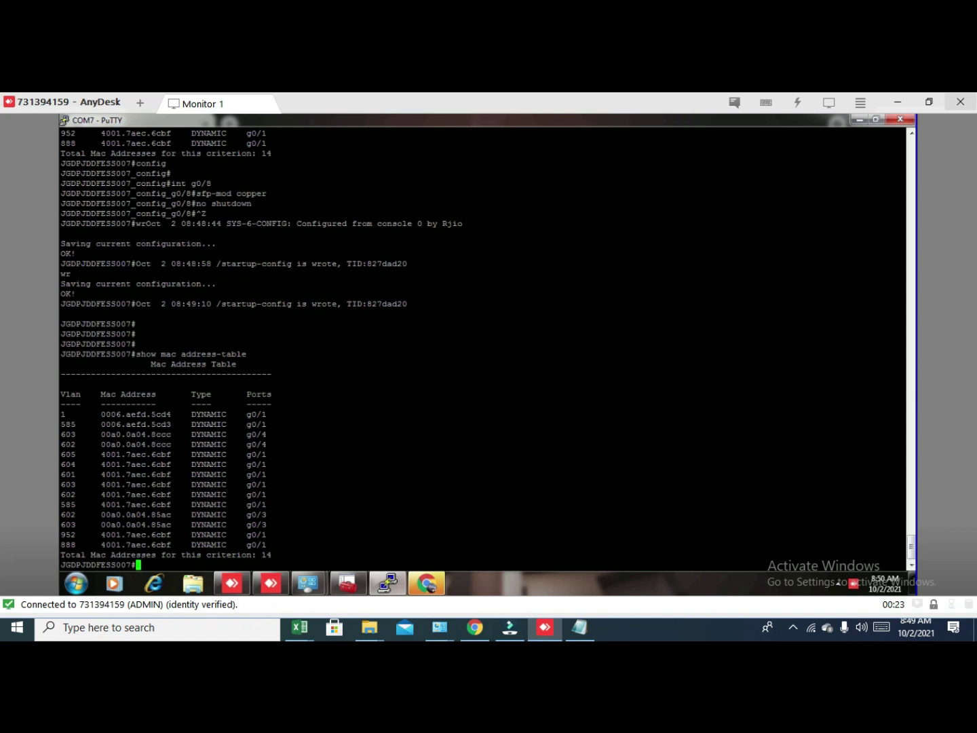
# Rerun show mac address-table until g0/8 links up and a VLAN 952 entry appears (15 entries).
pyautogui.press('Up')
pyautogui.press('Return')
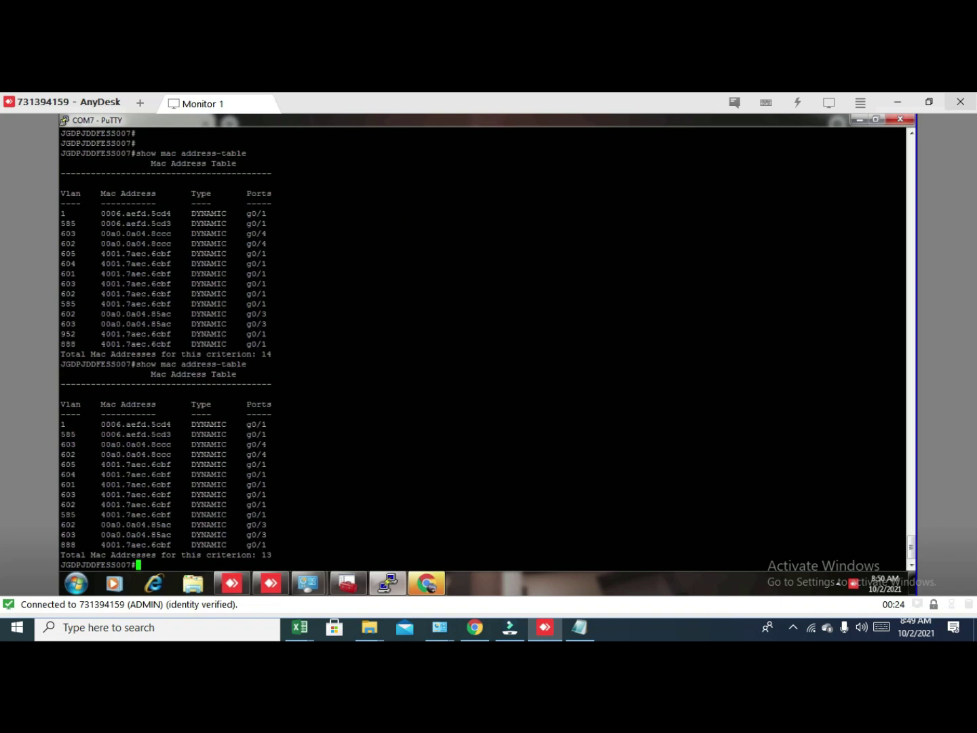
pyautogui.press('Up')
pyautogui.press('Return')
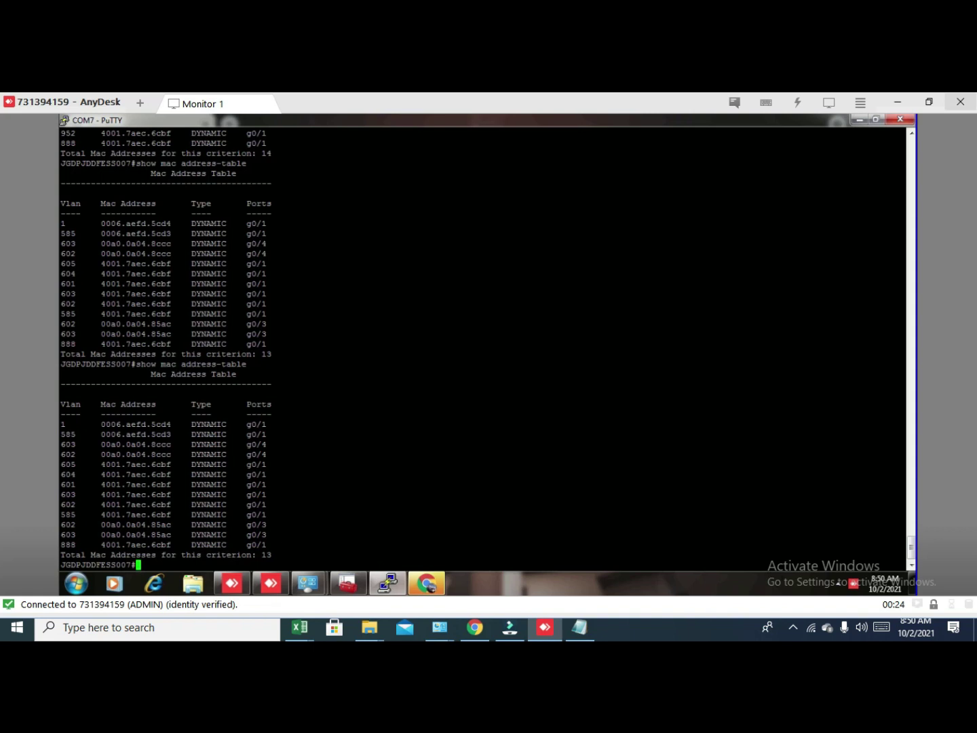
pyautogui.press('Up')
pyautogui.hotkey('ctrl', 'u')
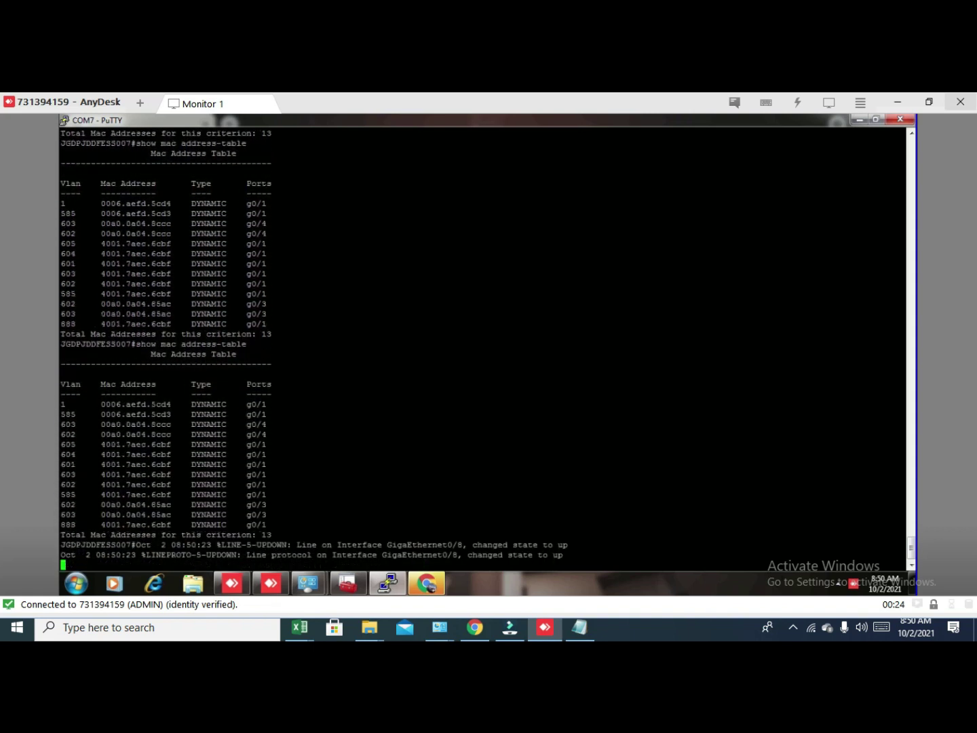
pyautogui.press('Up')
pyautogui.press('Return')
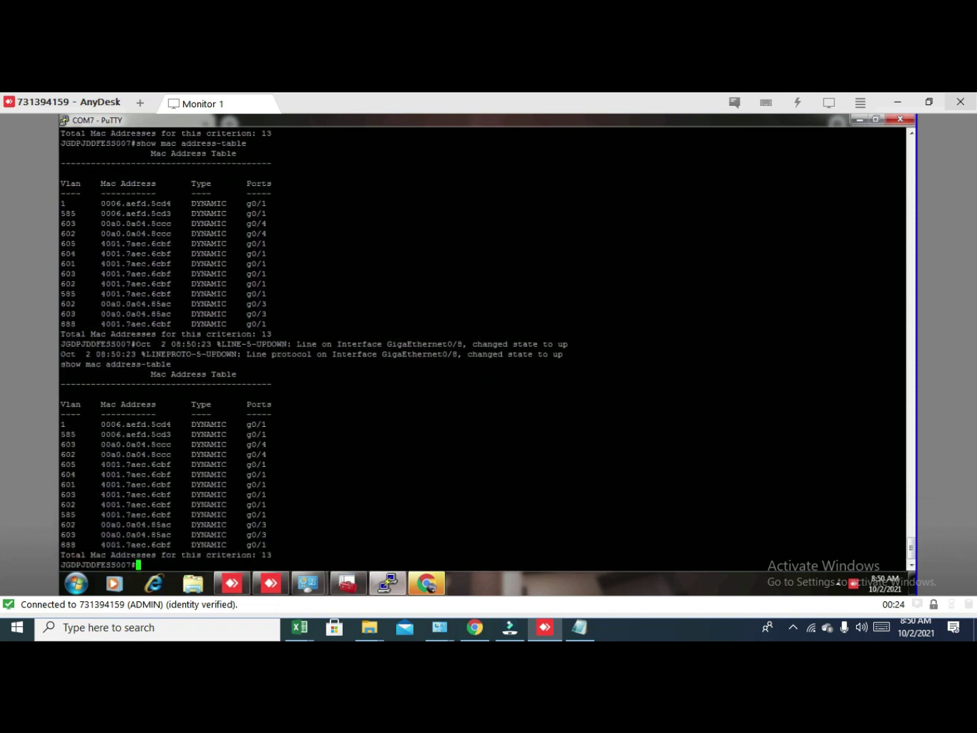
pyautogui.press('Up')
pyautogui.press('Return')
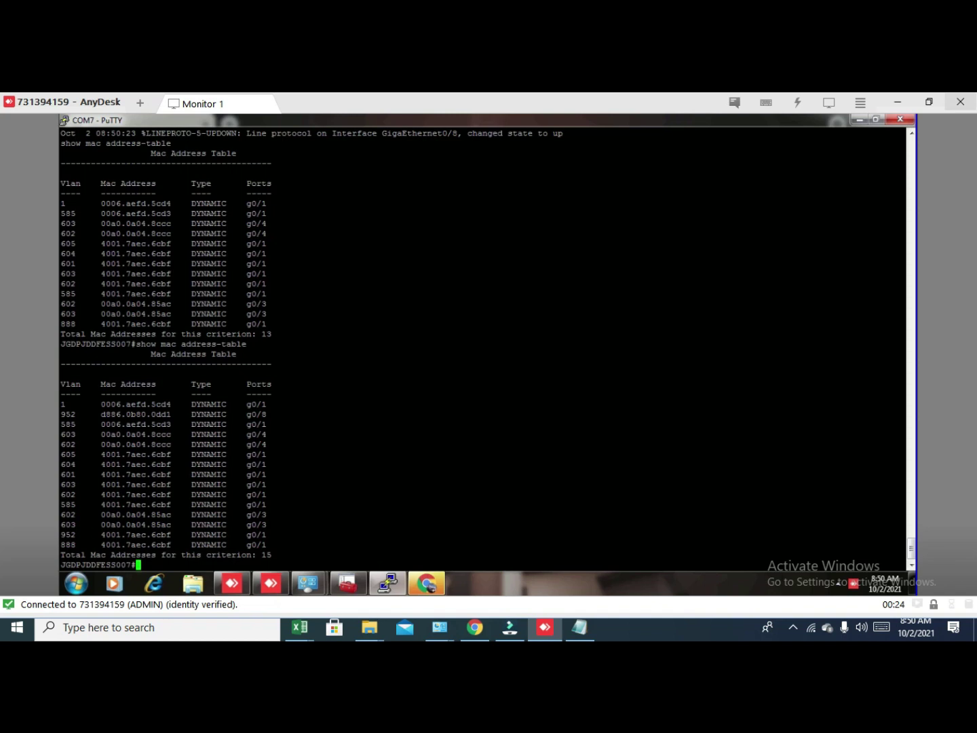
pyautogui.press('Up')
pyautogui.press('Return')
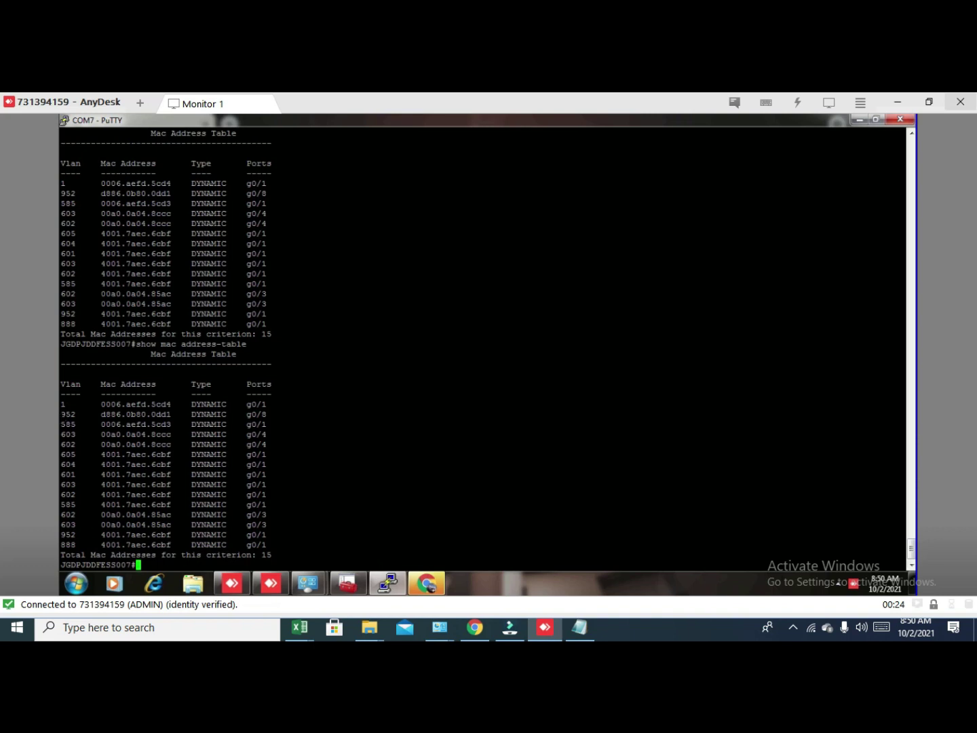
# Highlight the VLAN 952 g0/8, VLAN 603 and VLAN 585 rows in the MAC table.
pyautogui.moveTo(58, 411); pyautogui.dragTo(330, 416)
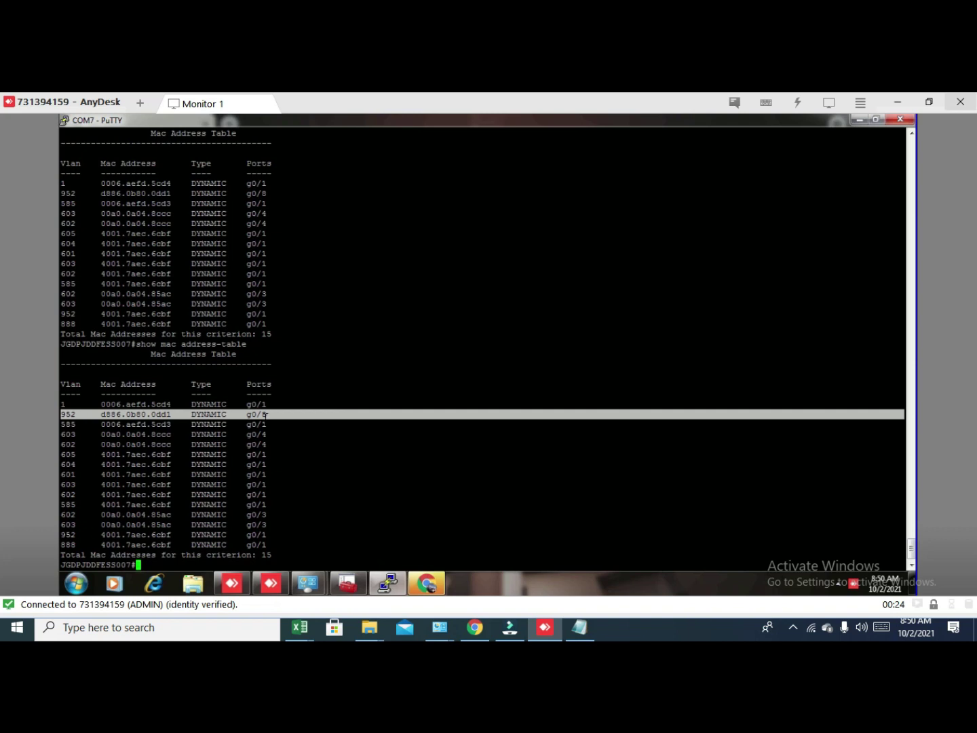
pyautogui.click(294, 497)
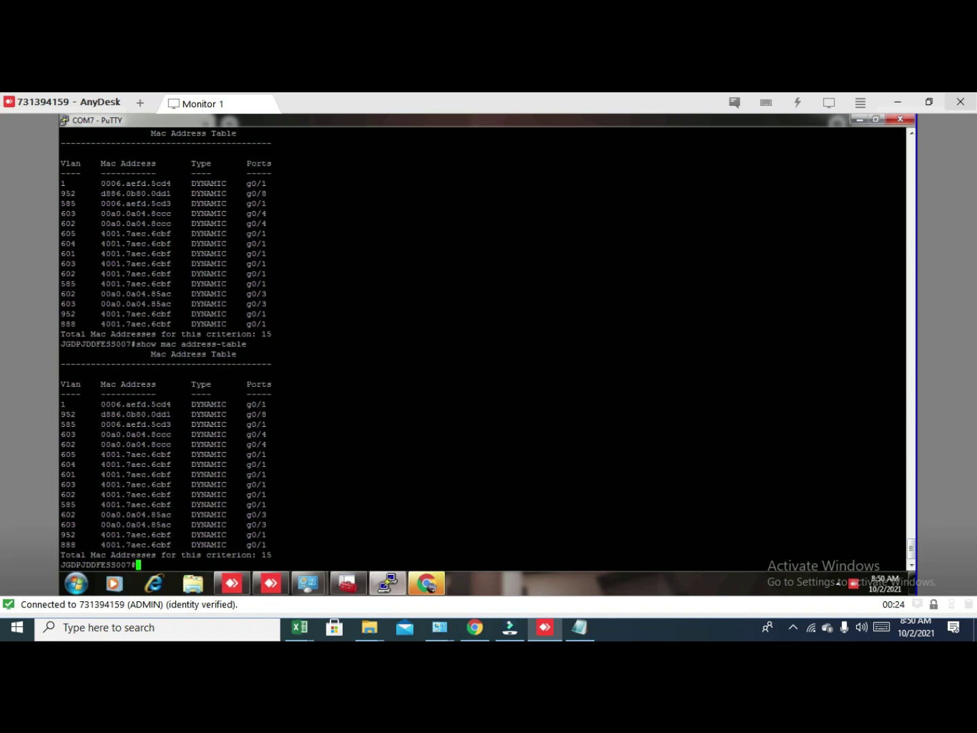
pyautogui.moveTo(65, 430); pyautogui.dragTo(311, 430)
pyautogui.moveTo(61, 524); pyautogui.dragTo(285, 523)
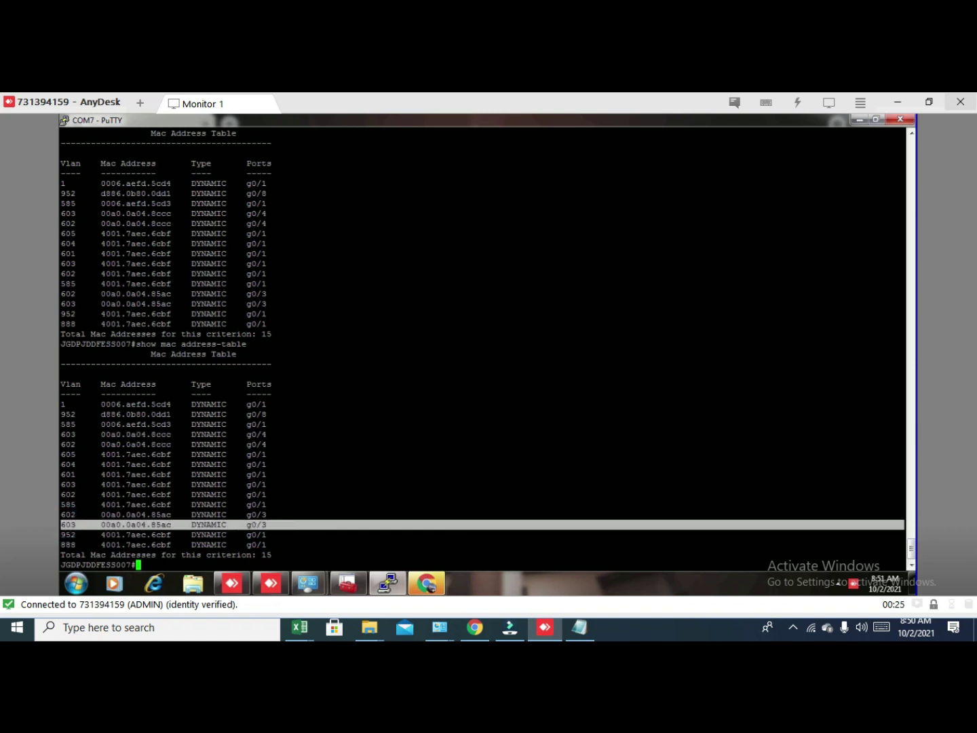
pyautogui.moveTo(65, 426)
pyautogui.mouseDown()
pyautogui.moveTo(153, 435)
pyautogui.moveTo(303, 424)
pyautogui.mouseUp()
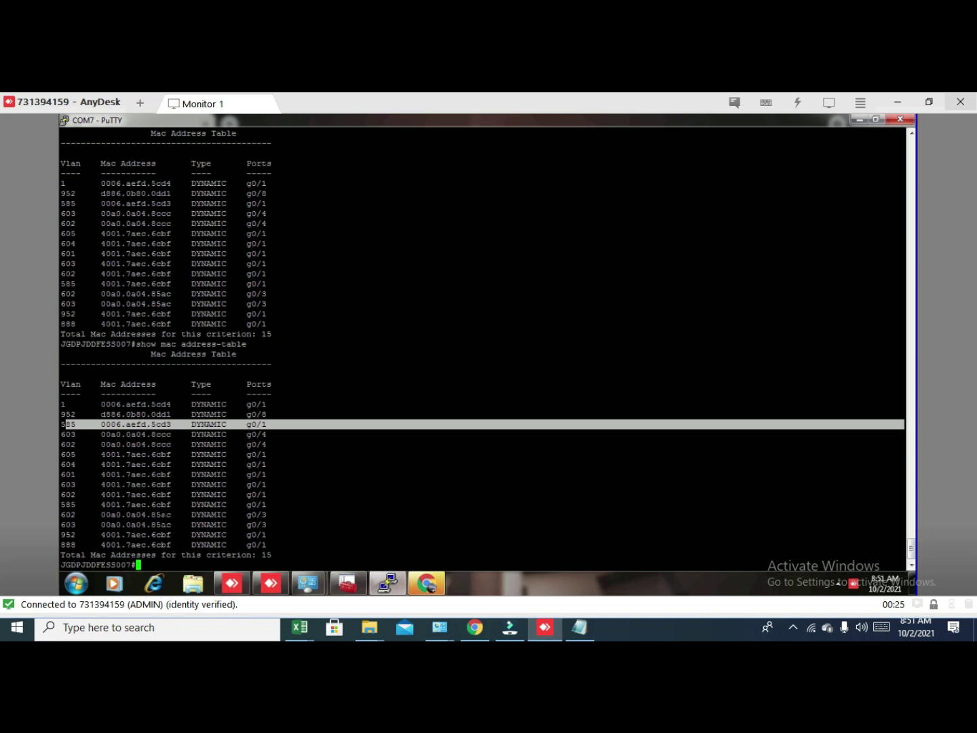
# Rerun the MAC table check, now 13 entries with g0/8 still listed, and highlight a row.
pyautogui.press('Up')
pyautogui.press('Return')
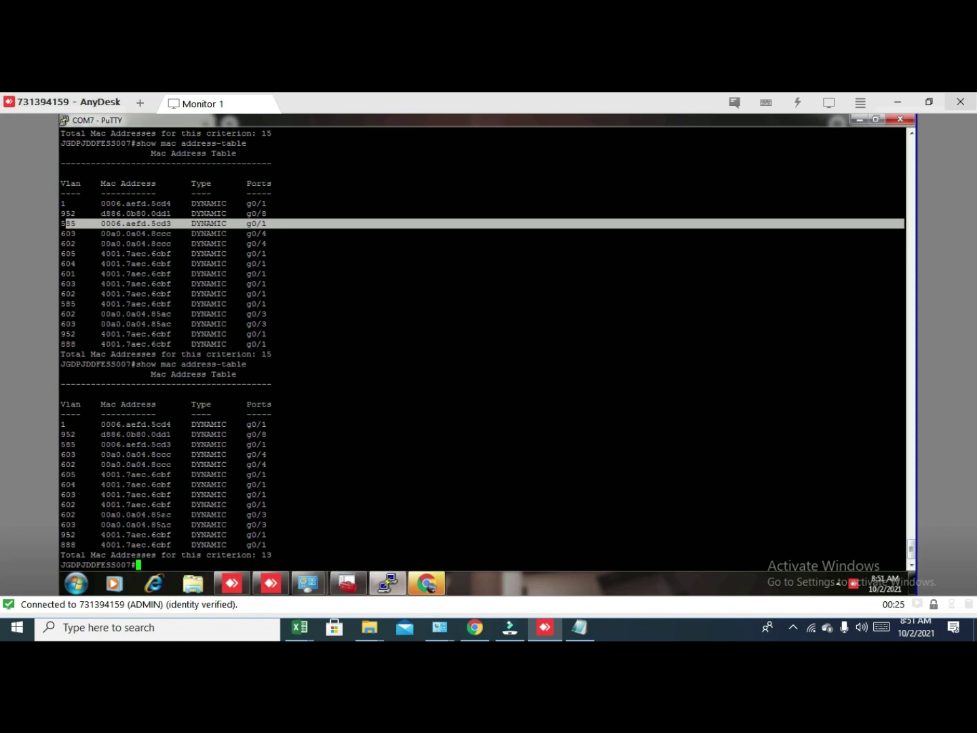
pyautogui.click(427, 584)
pyautogui.click(385, 582)
pyautogui.moveTo(66, 443); pyautogui.dragTo(289, 434)
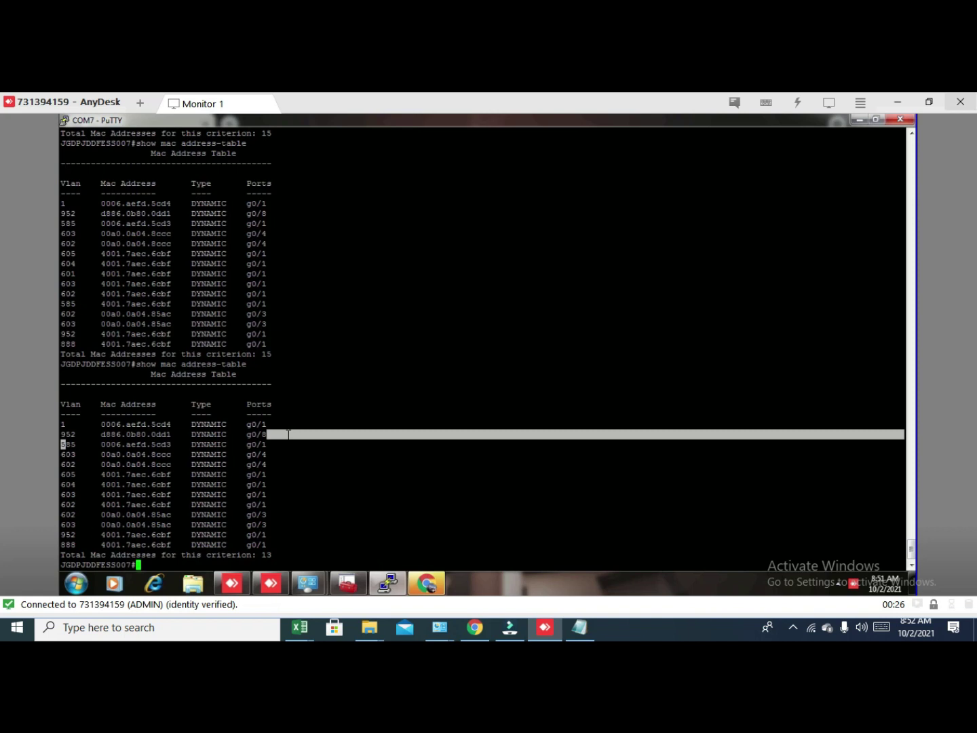
# Open the Microphone privacy settings, then bring up the screen recorder's controls to pause recording.
pyautogui.click(842, 632)
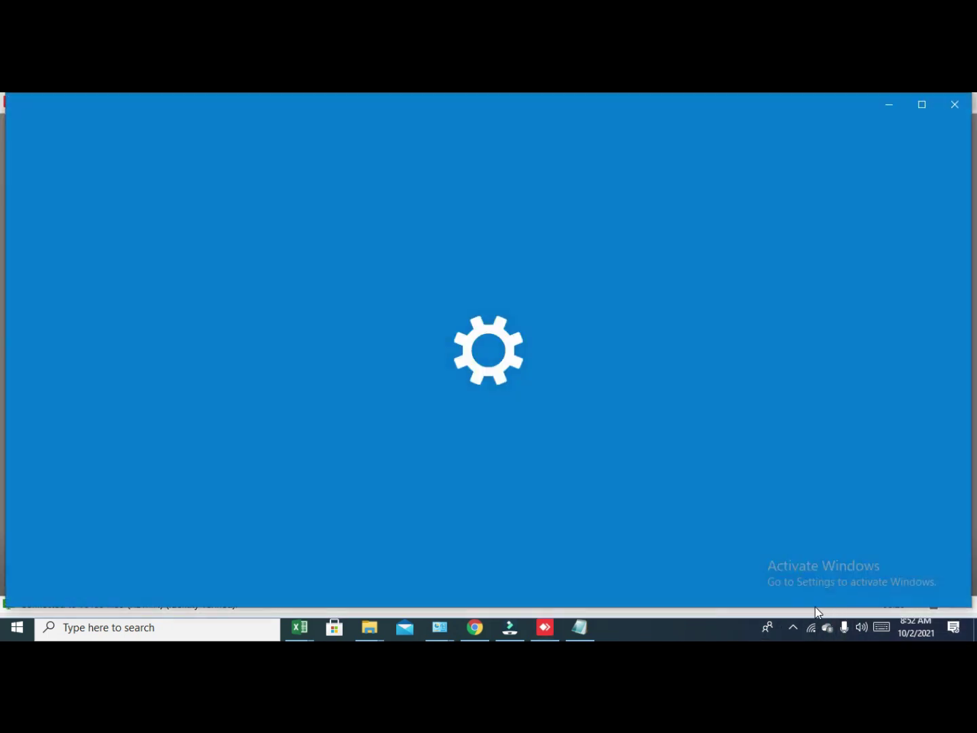
pyautogui.click(844, 626)
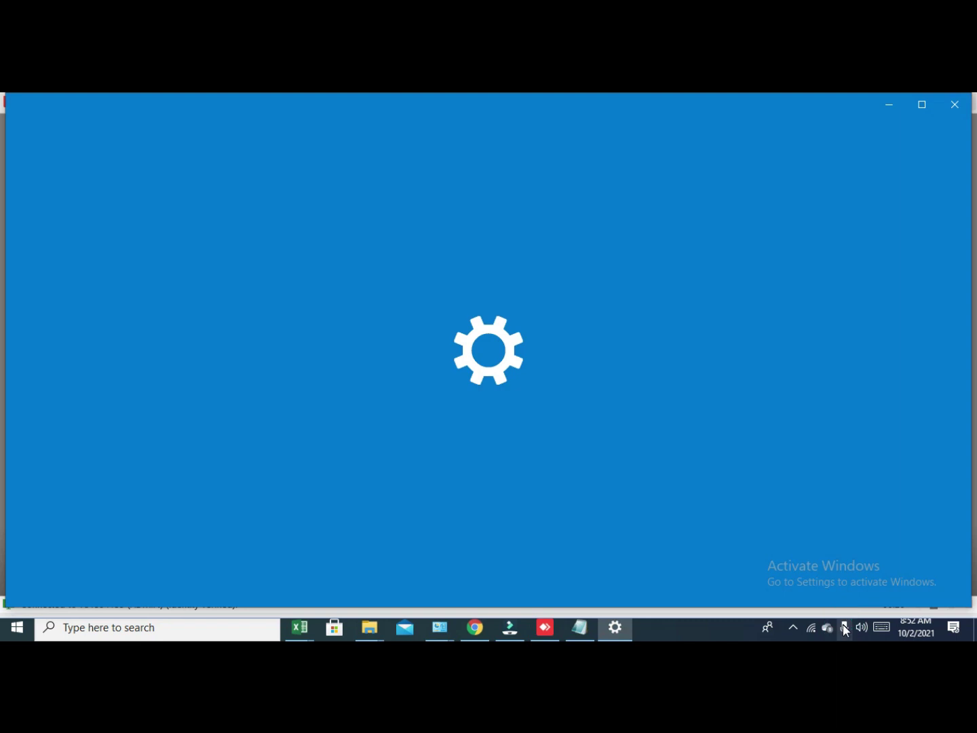
pyautogui.click(792, 627)
pyautogui.click(793, 599)
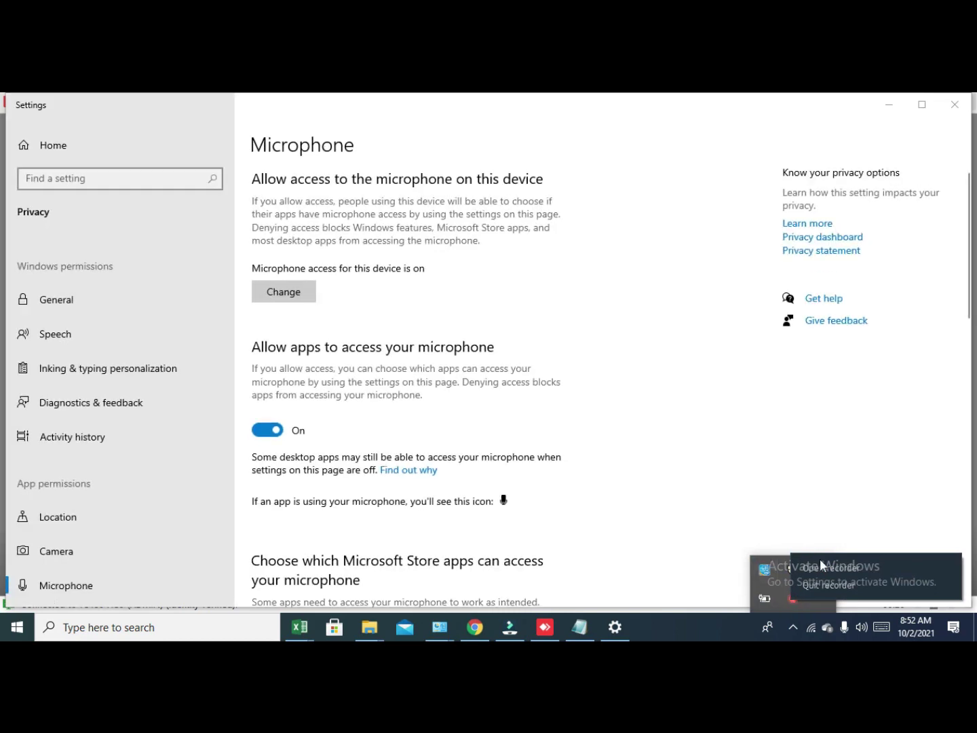
pyautogui.click(842, 568)
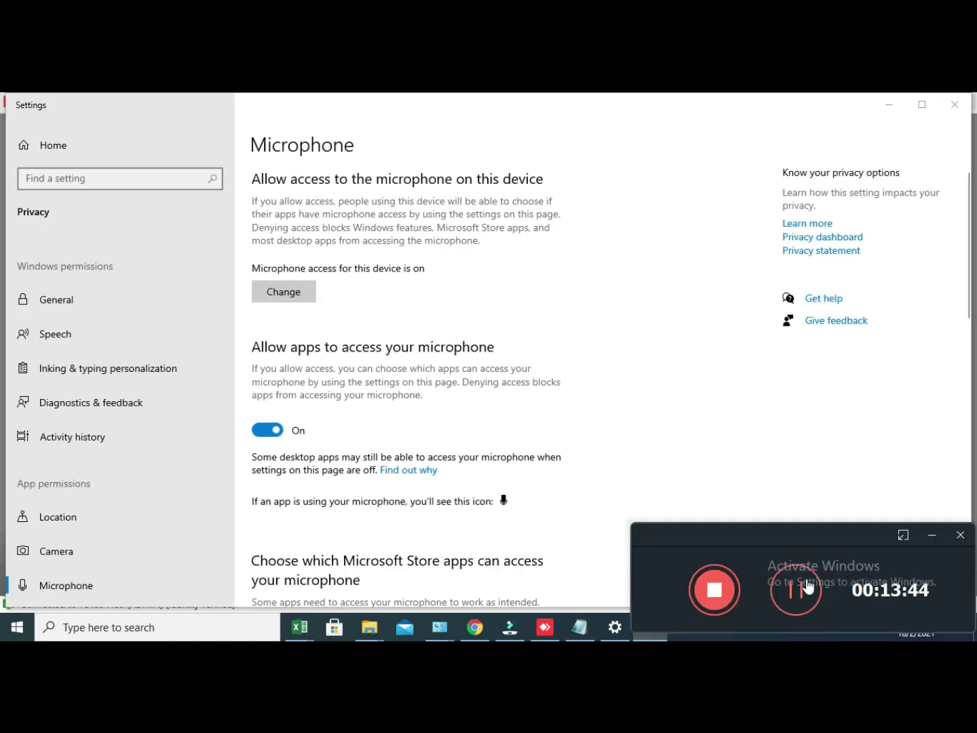
pyautogui.click(794, 589)
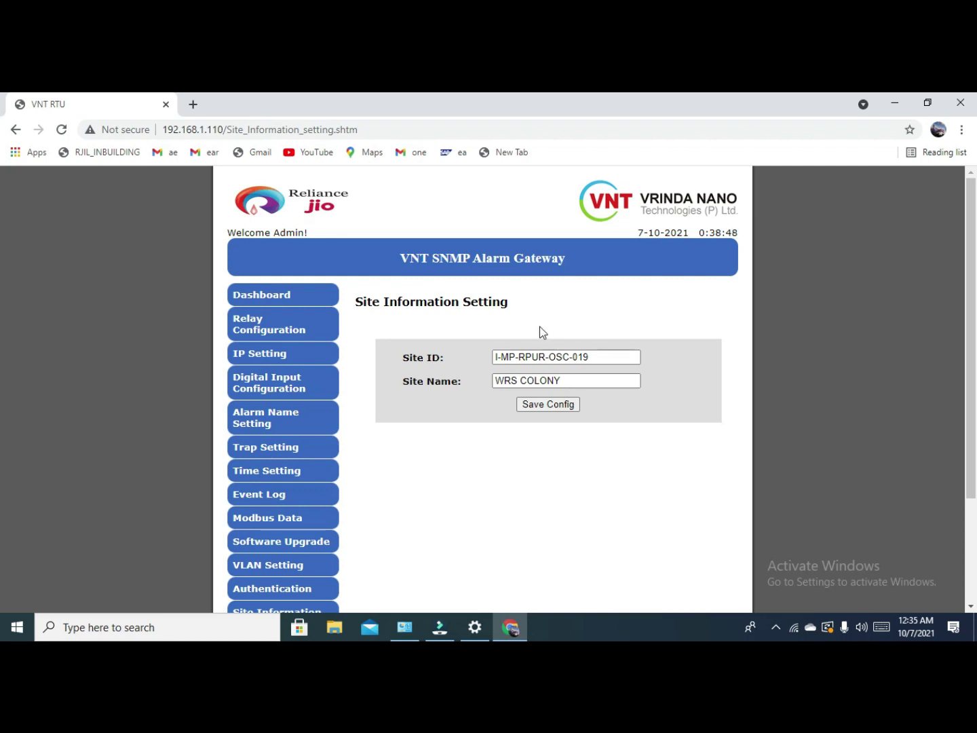
pyautogui.click(776, 626)
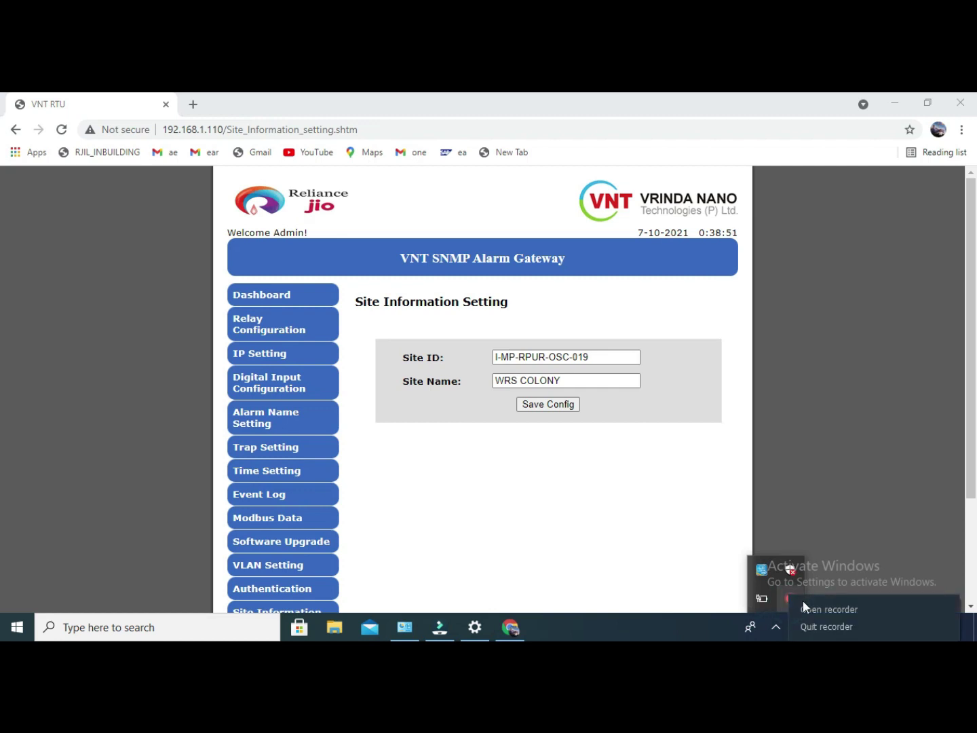